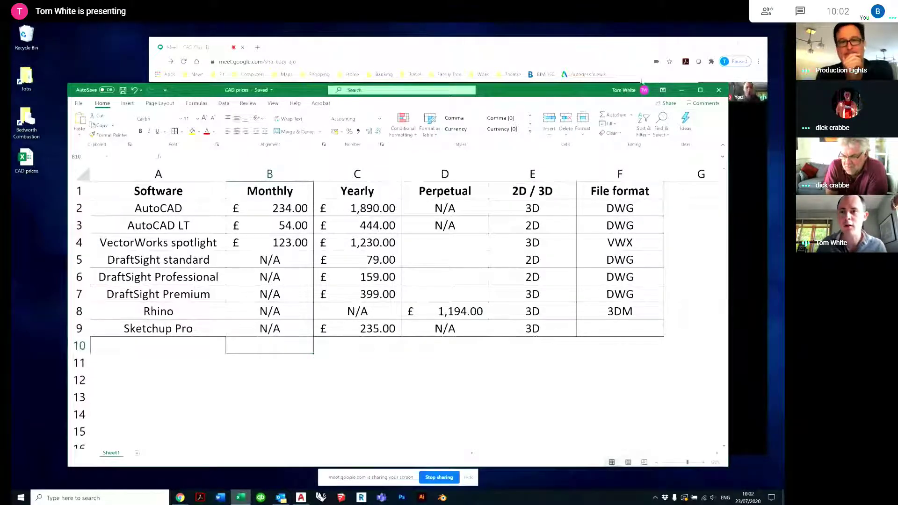
Step: Maximize the CAD prices workbook window and deselect the table by selecting an empty cell below it
click(747, 94)
click(713, 29)
click(701, 89)
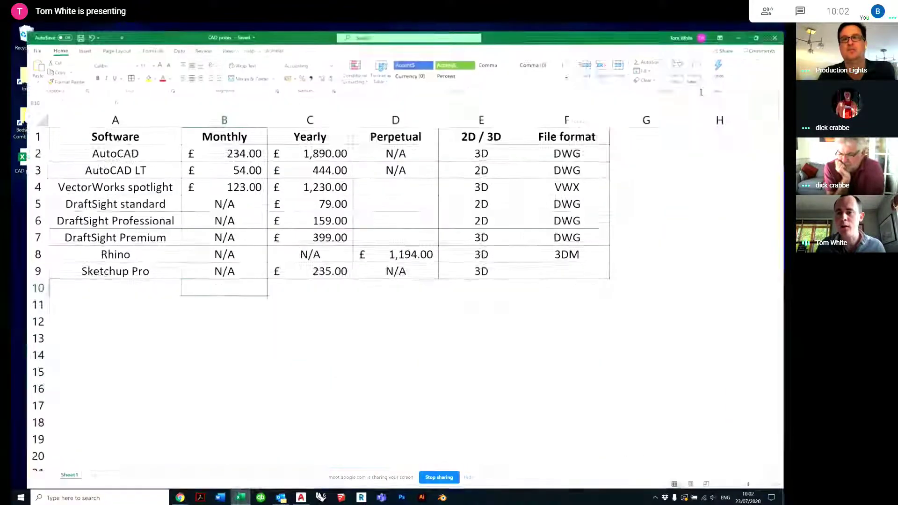
click(459, 327)
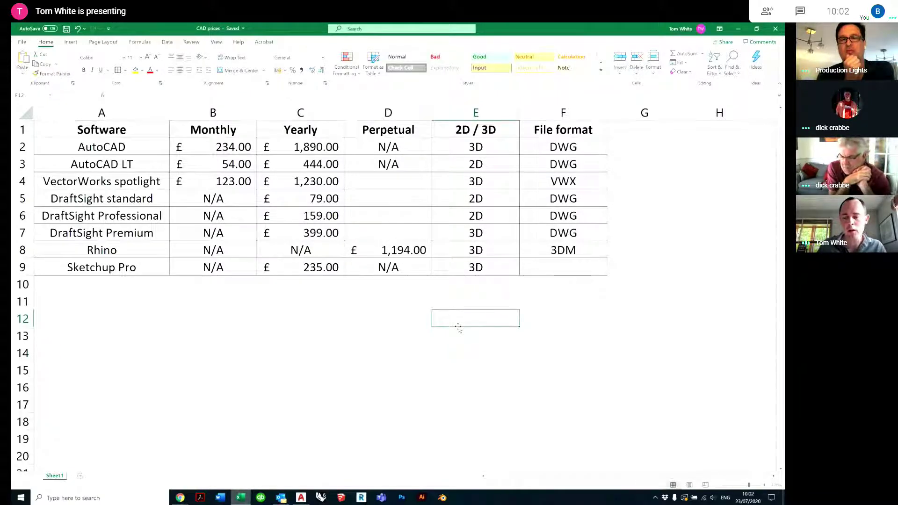
Step: Fill the AutoCAD, VectorWorks spotlight, DraftSight standard and Rhino name cells with yellow and save the workbook
click(108, 150)
click(135, 71)
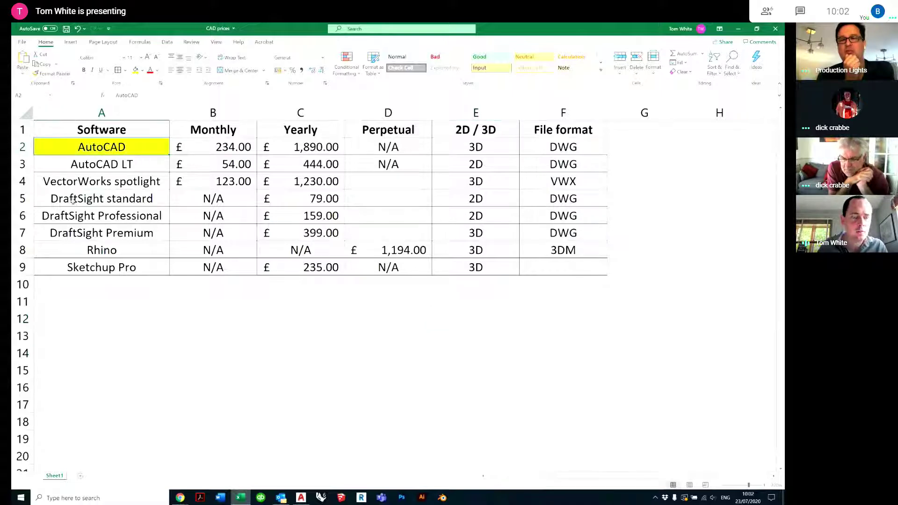
click(70, 184)
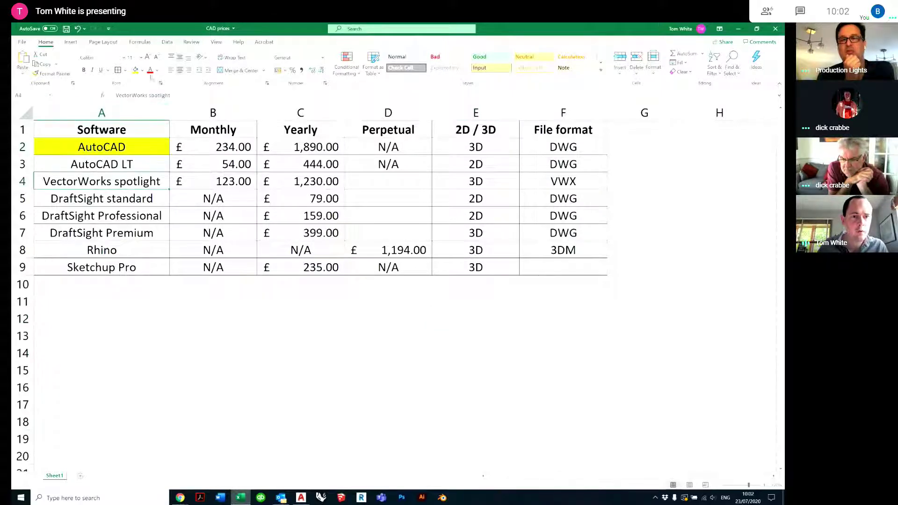
click(135, 71)
click(116, 197)
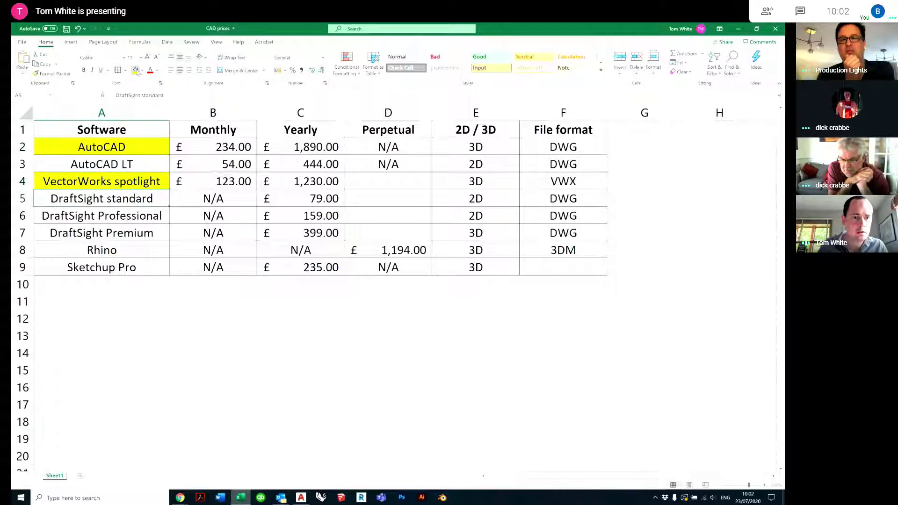
click(136, 71)
click(100, 252)
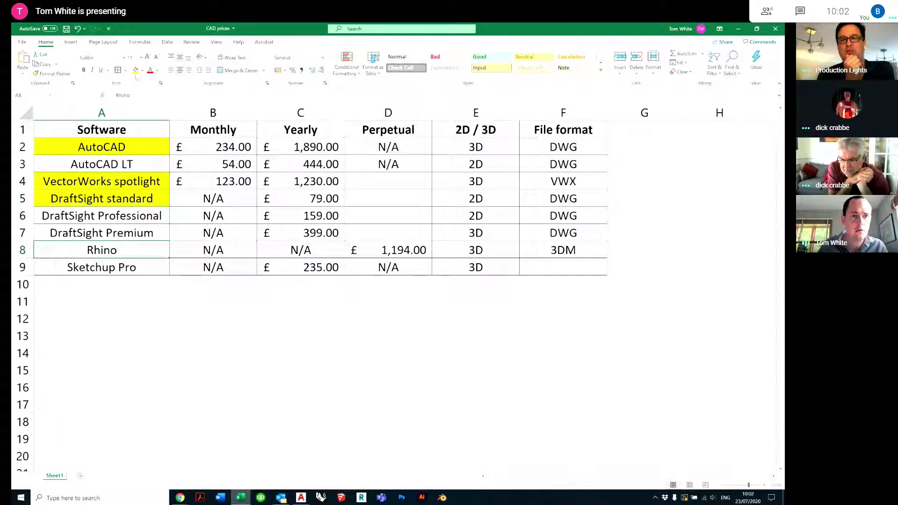
click(135, 70)
click(151, 340)
key(ctrl+s)
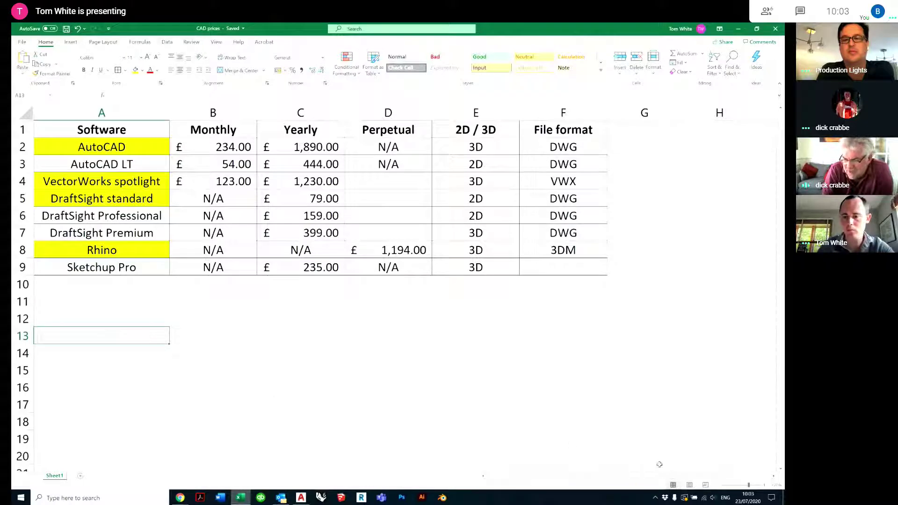
Step: Review the enlarged price table's AutoCAD LT, DraftSight, Rhino and Sketchup Pro entries, including Sketchup Pro's yearly price
click(765, 485)
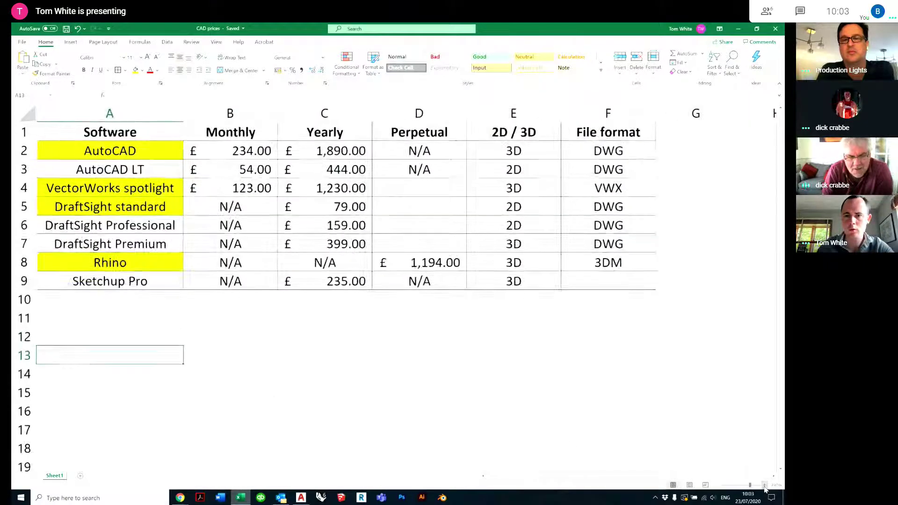
click(472, 346)
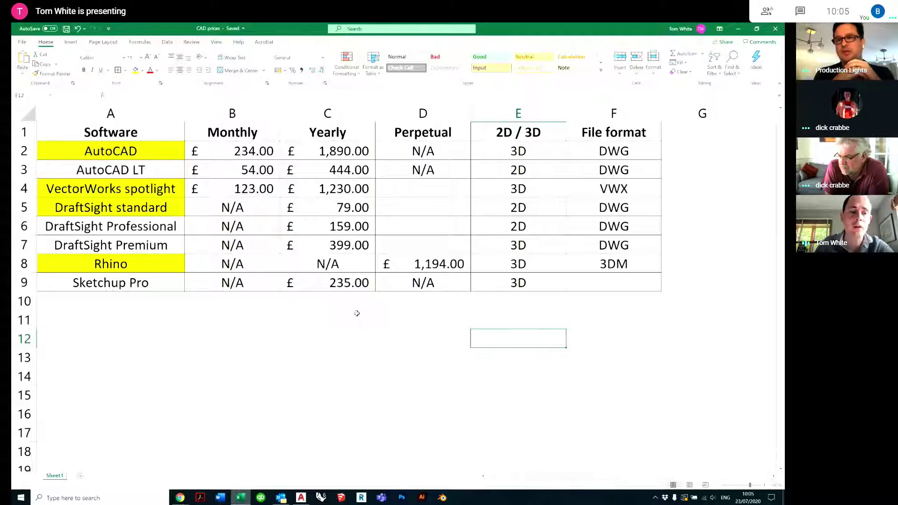
click(149, 172)
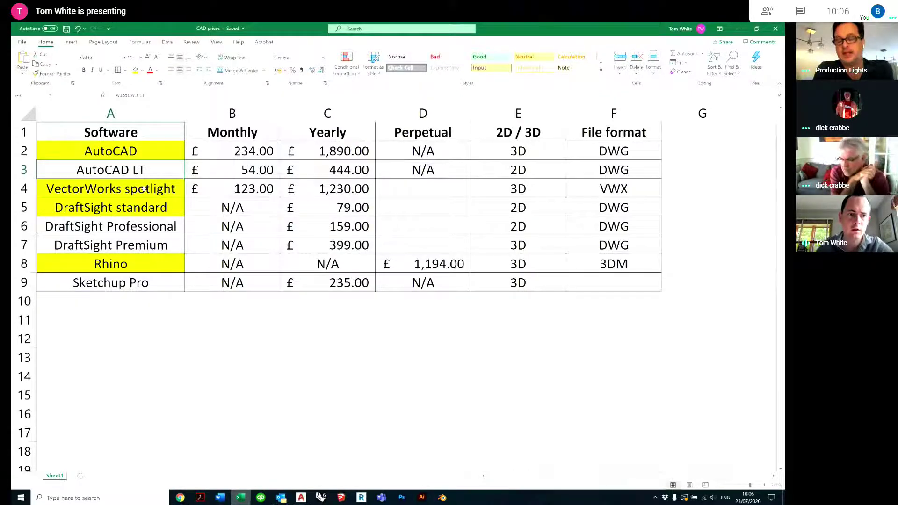
drag(123, 209, 126, 241)
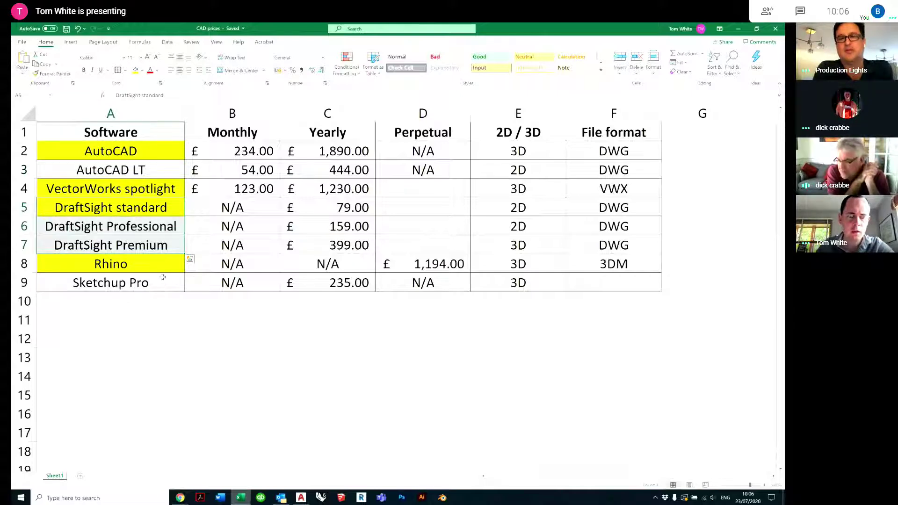
click(153, 265)
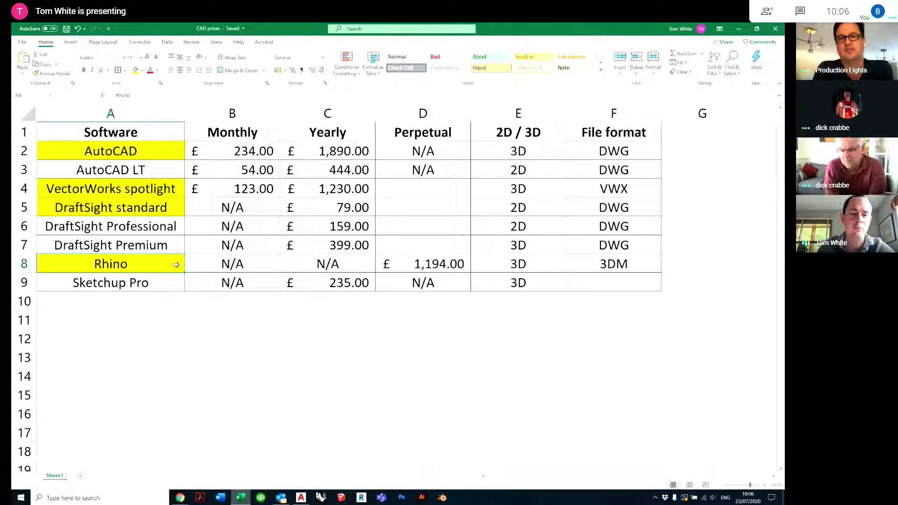
click(157, 285)
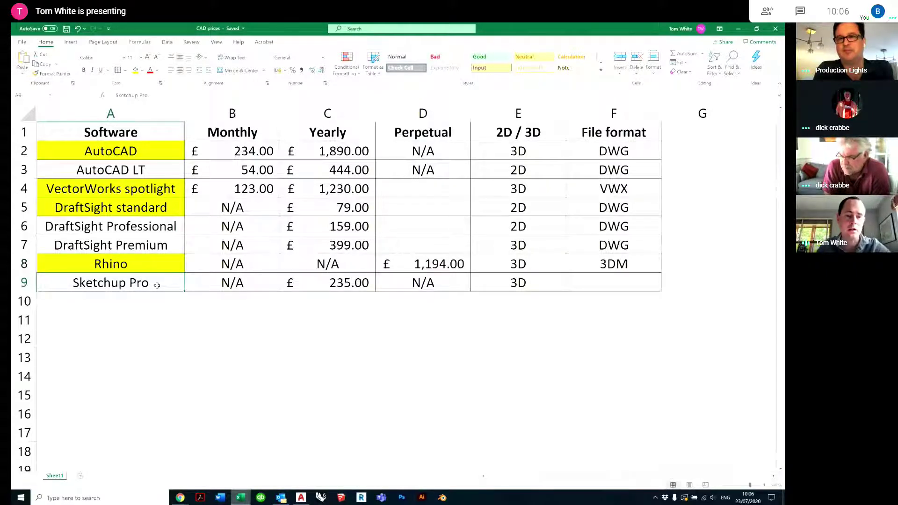
click(326, 283)
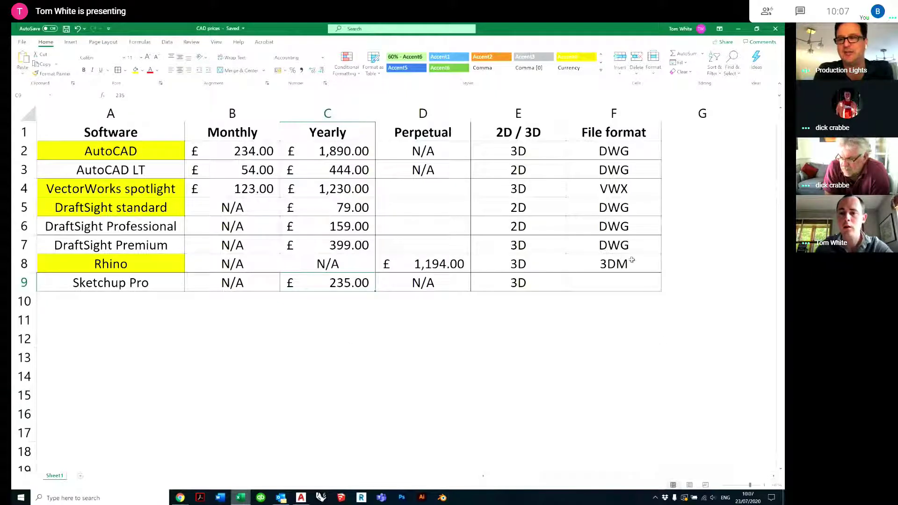
Step: Examine the File format column for all listed software, especially the VectorWorks spotlight and AutoCAD LT entries
drag(592, 152, 608, 286)
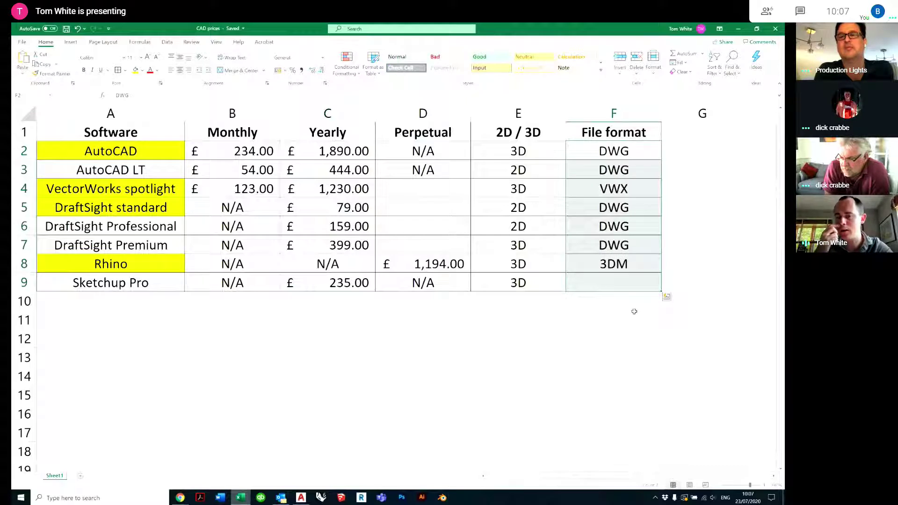
click(635, 311)
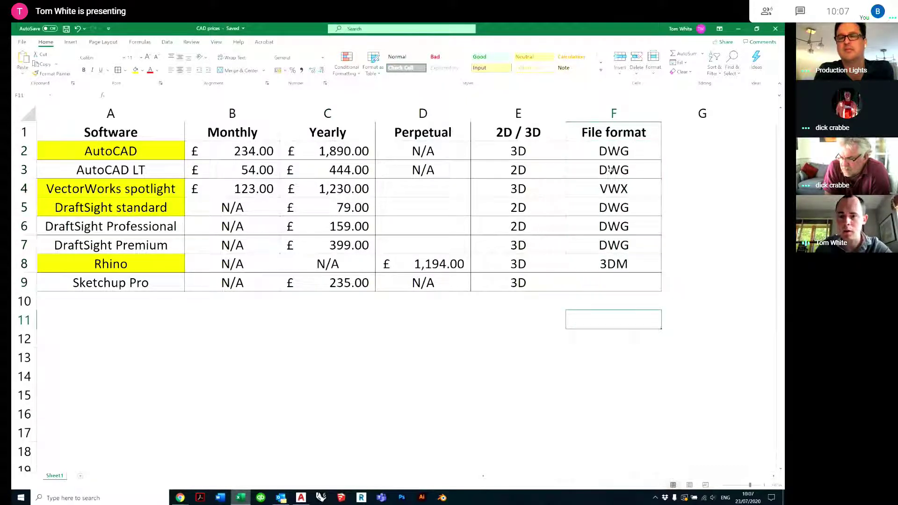
click(619, 189)
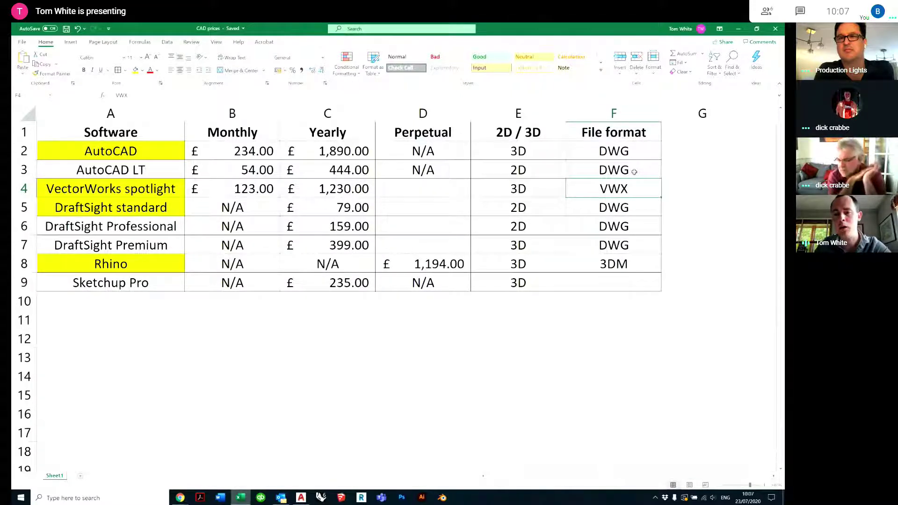
click(634, 173)
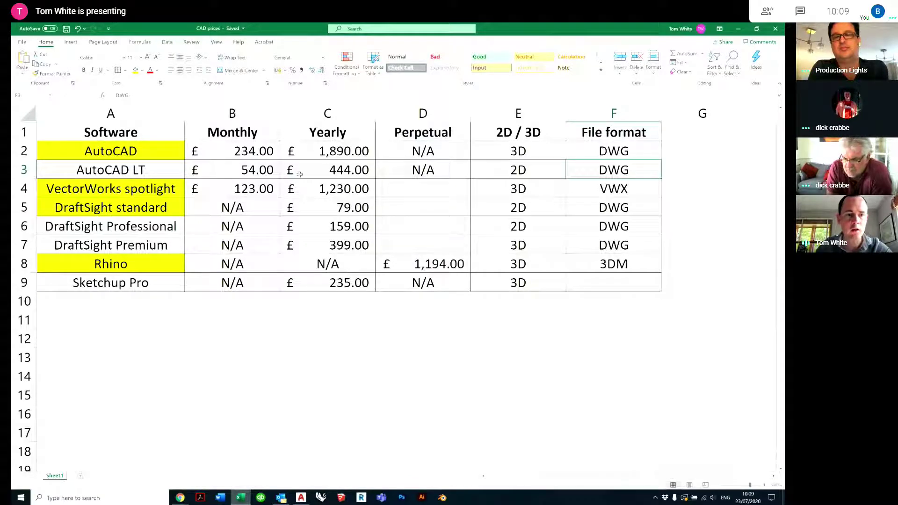
Step: Compare the AutoCAD LT, DraftSight Premium and Sketchup Pro rows in the price table
click(160, 171)
click(164, 247)
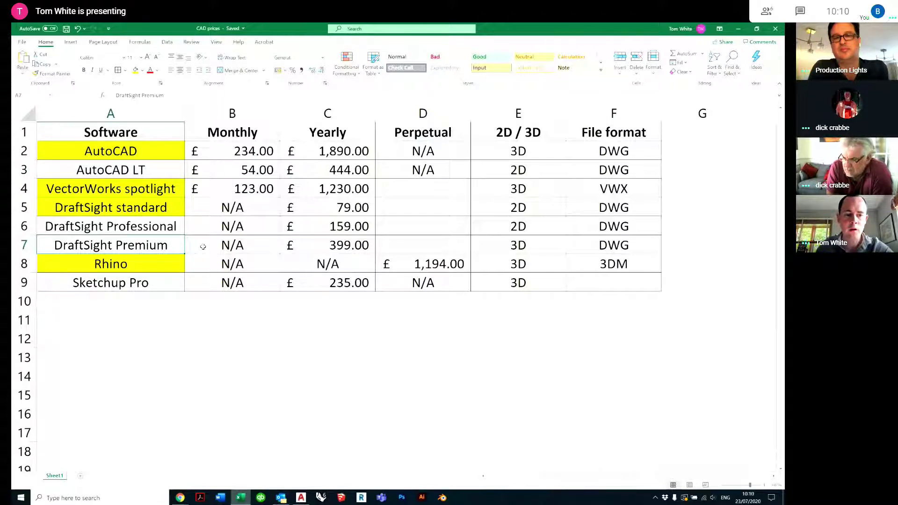
click(163, 283)
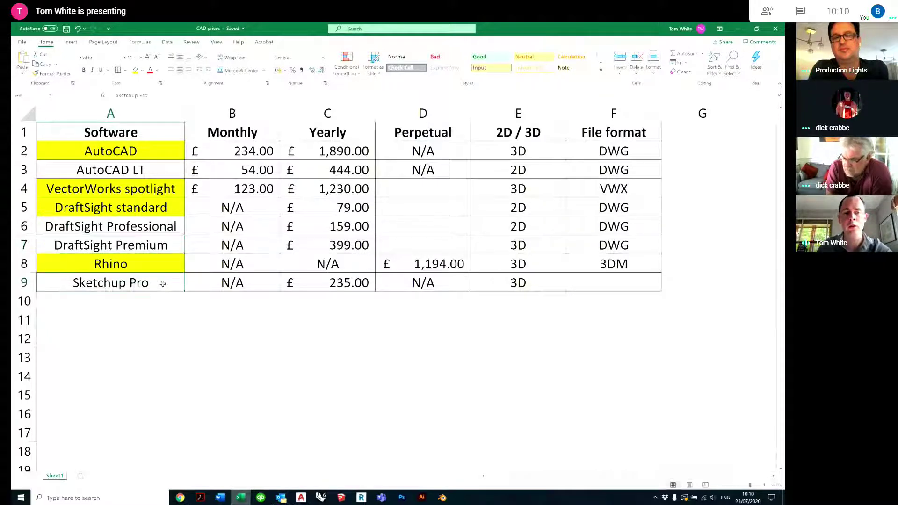
click(168, 299)
click(169, 286)
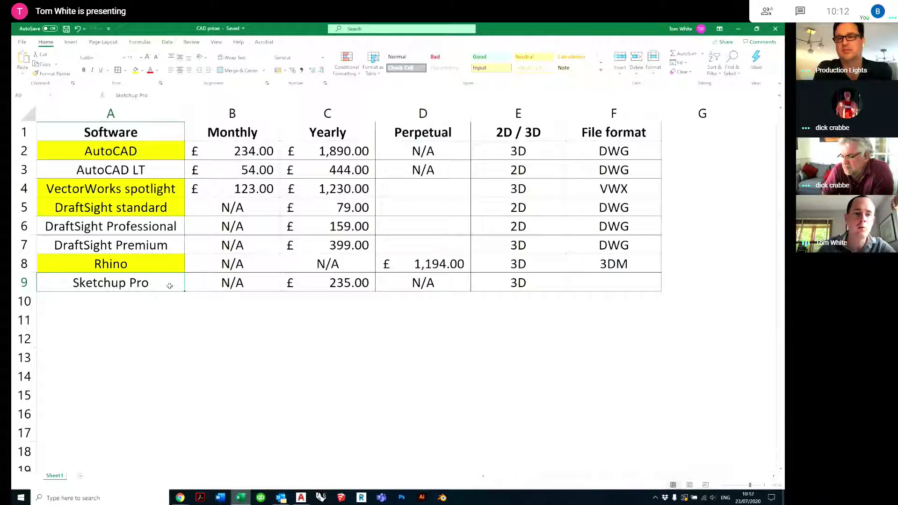
click(145, 171)
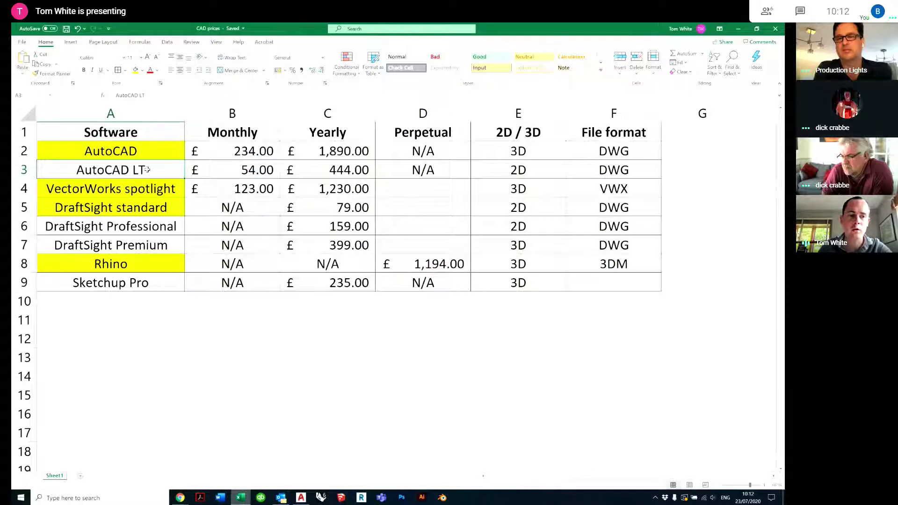
click(156, 286)
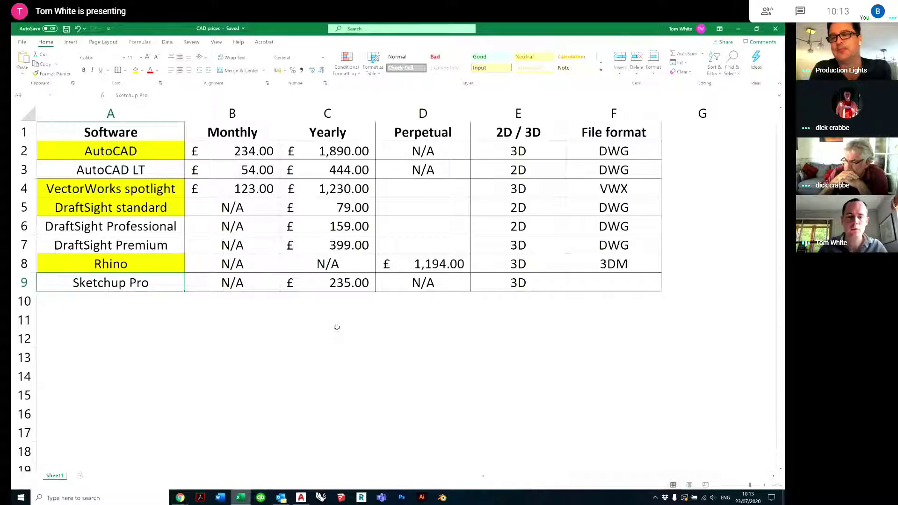
Step: Bring up the Google Meet screen-sharing notice and stop sharing the screen
mouse_move(180, 497)
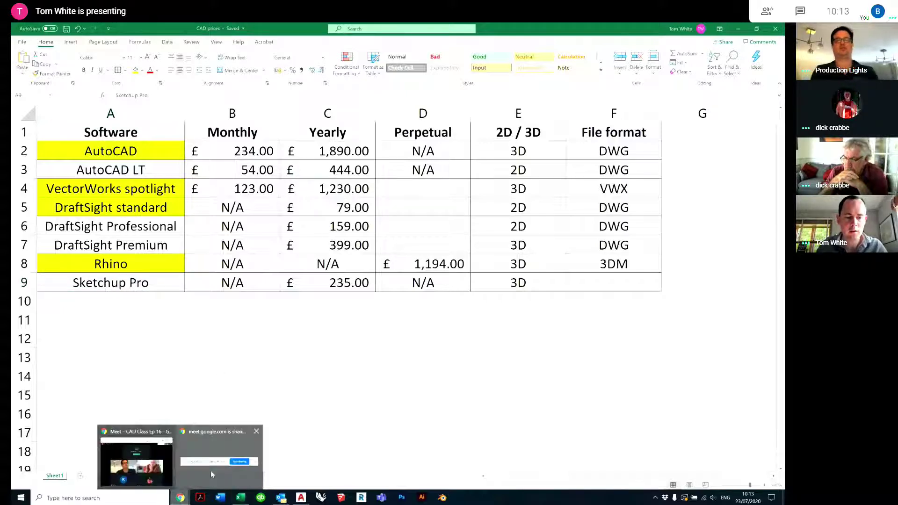
click(222, 459)
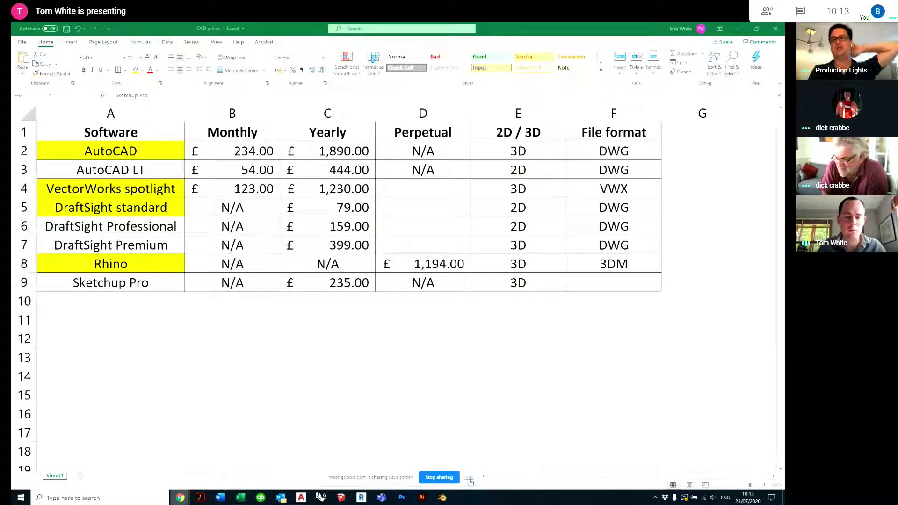
click(469, 478)
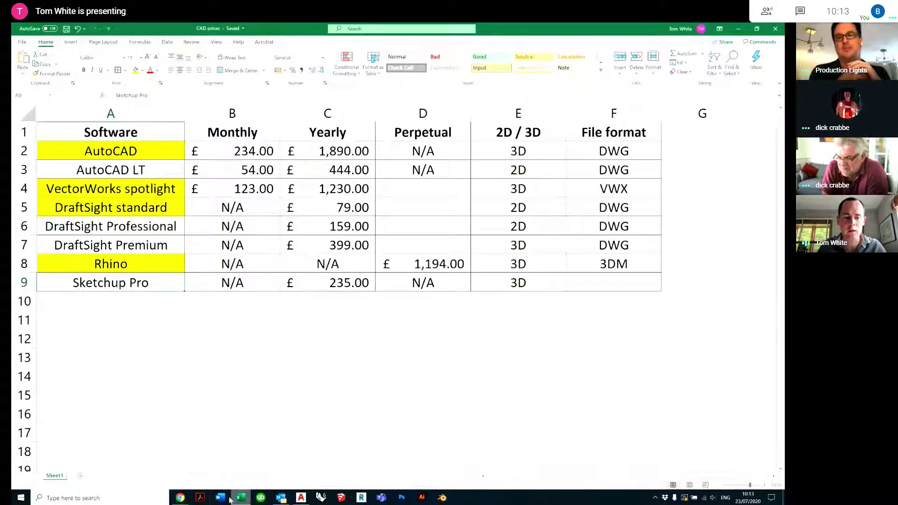
click(220, 450)
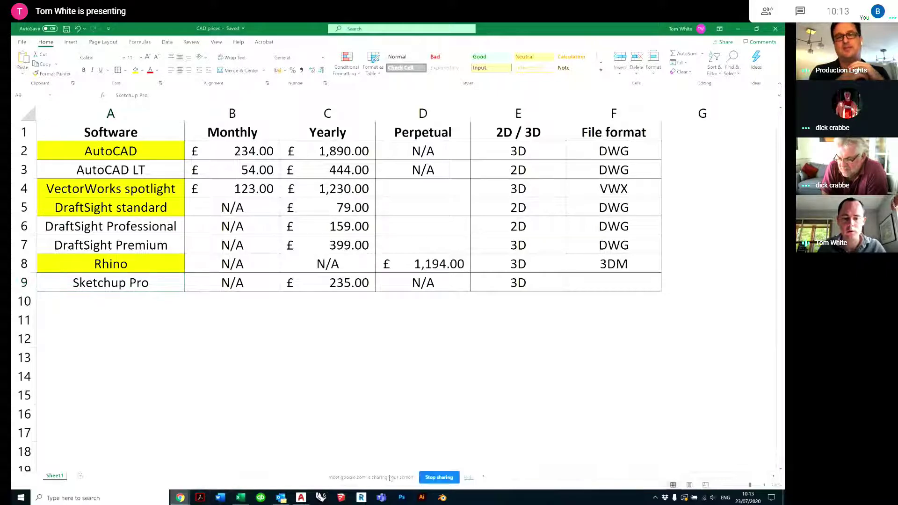
click(444, 479)
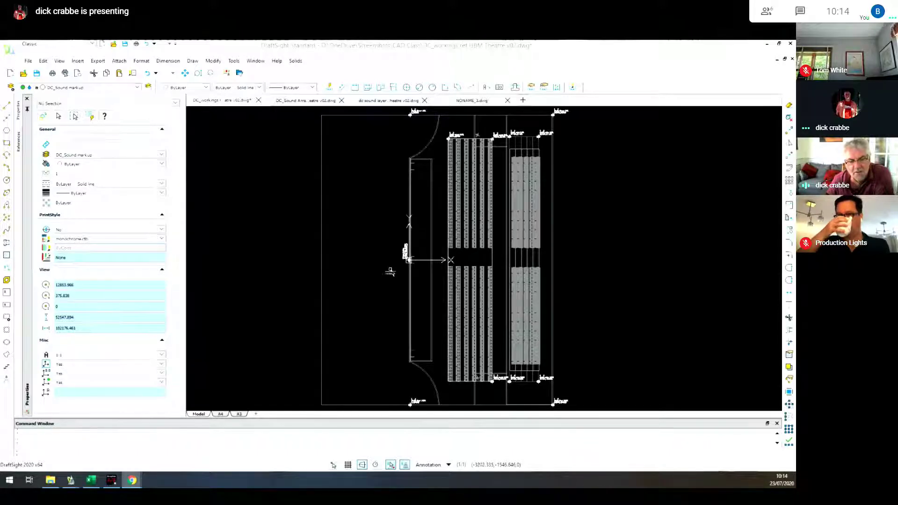
Step: Inspect the ArrayCalc Origin marker and the stalls seats DSR and stalls rake coordinate labels in the DraftSight theatre plan
scroll(388, 260, up, 3)
scroll(388, 260, up, 3)
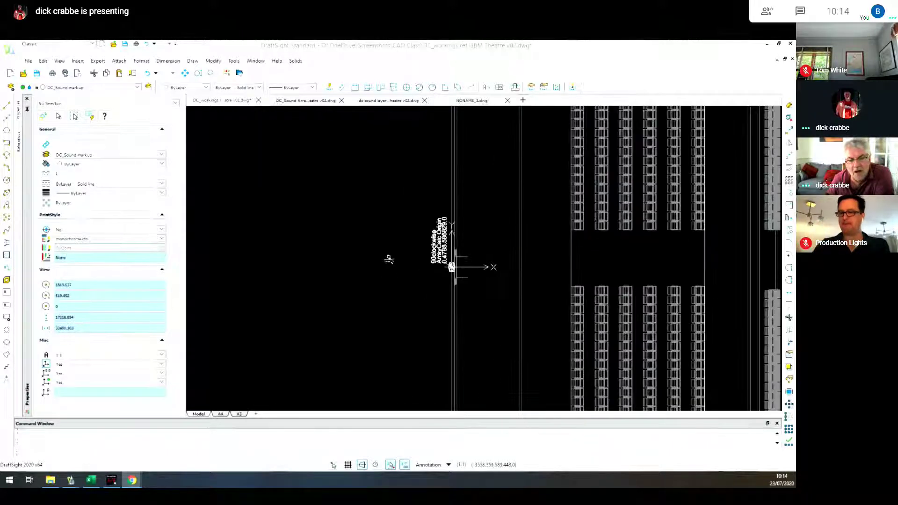
scroll(448, 255, up, 2)
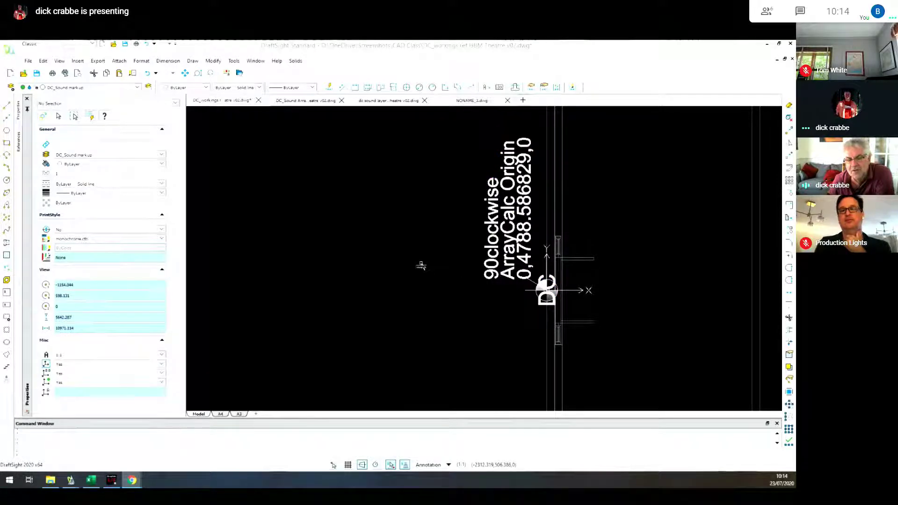
scroll(421, 266, down, 6)
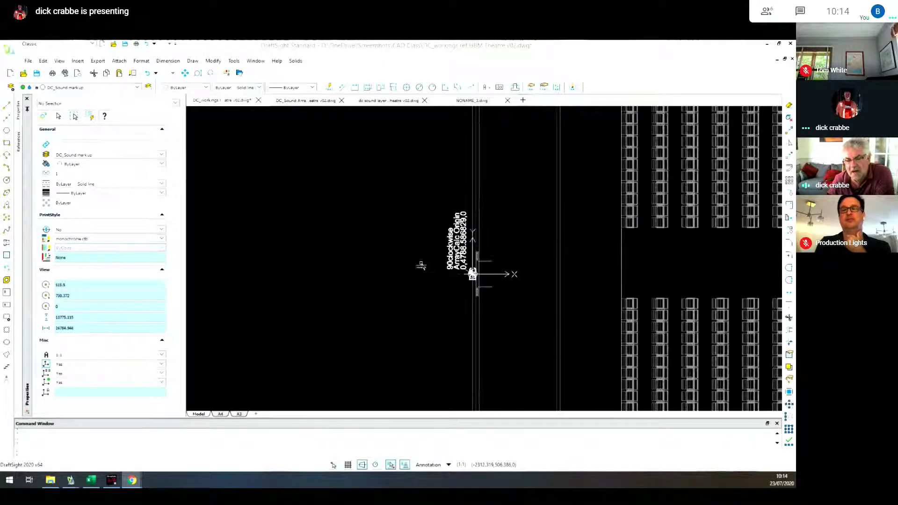
scroll(421, 265, down, 4)
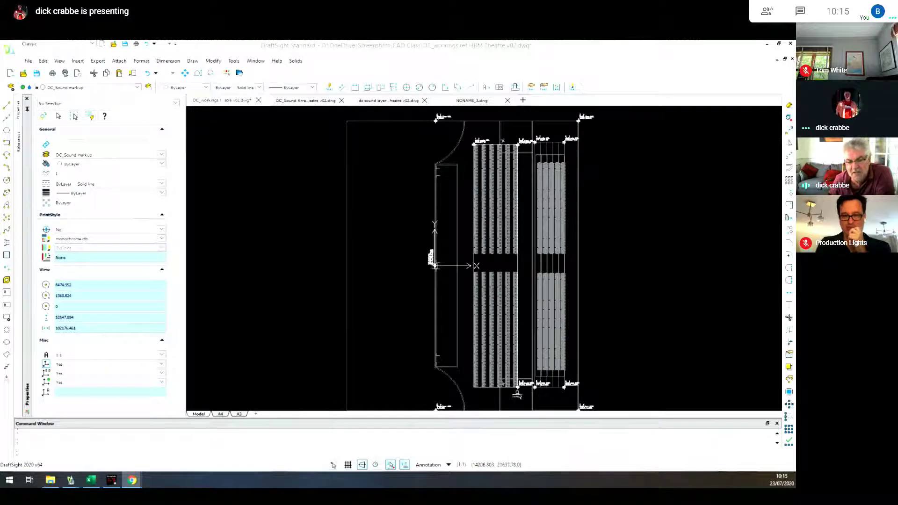
scroll(517, 392, up, 1)
scroll(518, 395, up, 4)
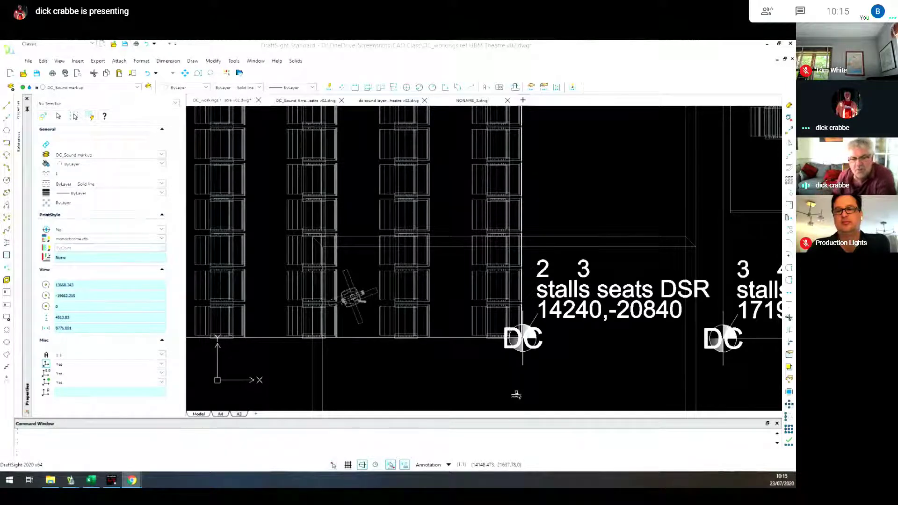
scroll(443, 367, down, 4)
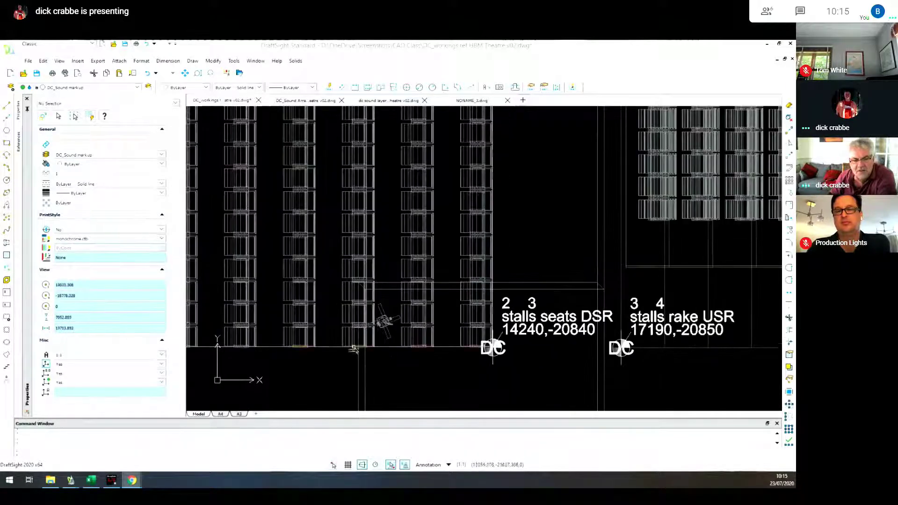
middle_drag(338, 363, 479, 350)
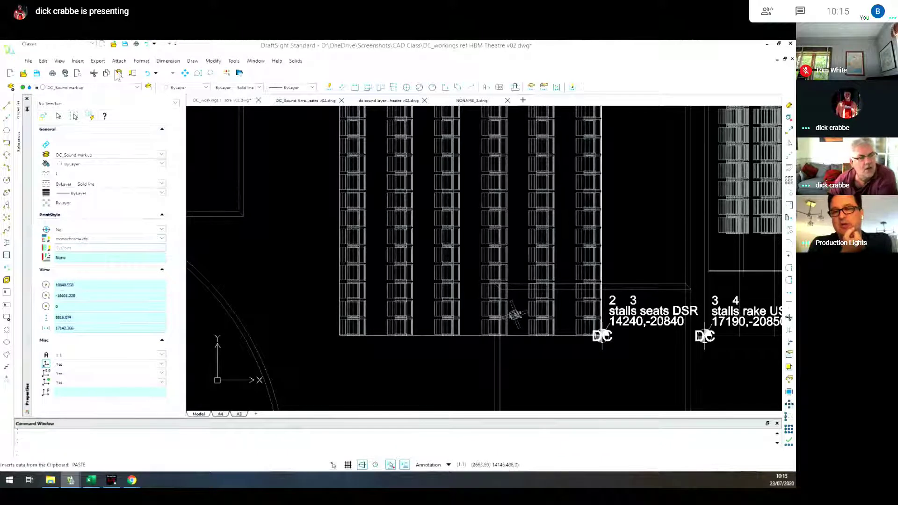
Step: Insert the ArrayCalc XY block at the lower-left corner of the stalls seating, in line with the stalls seats DSR marker
click(73, 64)
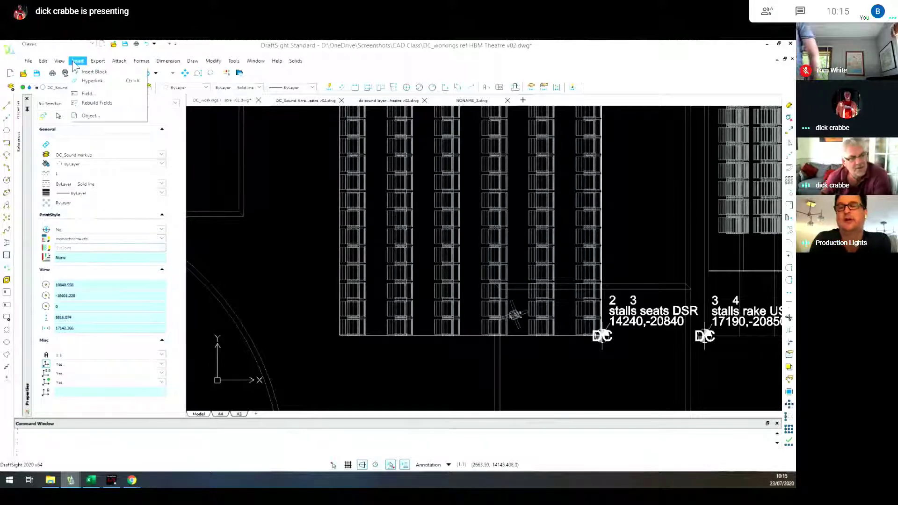
click(89, 72)
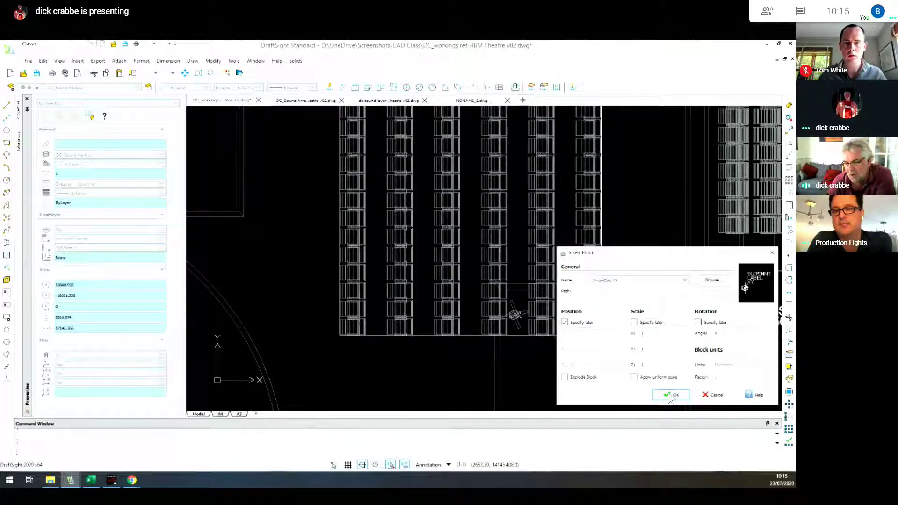
click(670, 395)
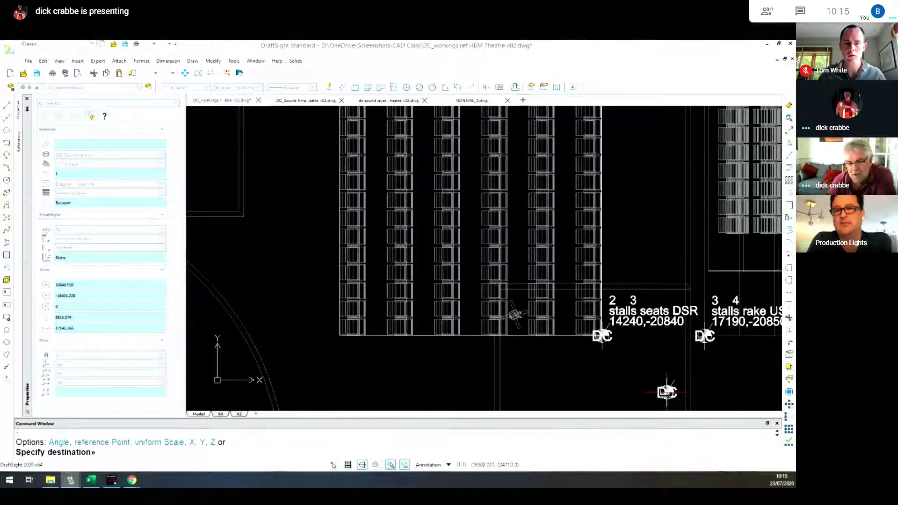
scroll(330, 351, up, 5)
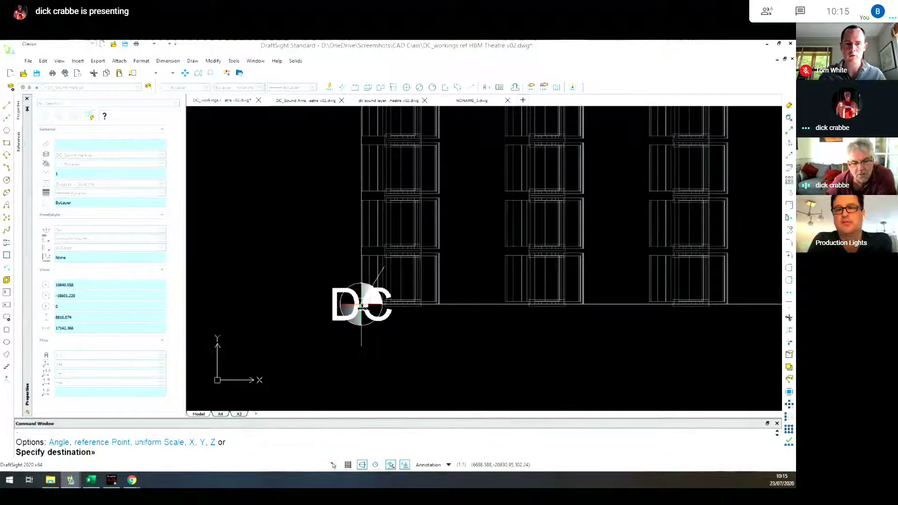
click(362, 305)
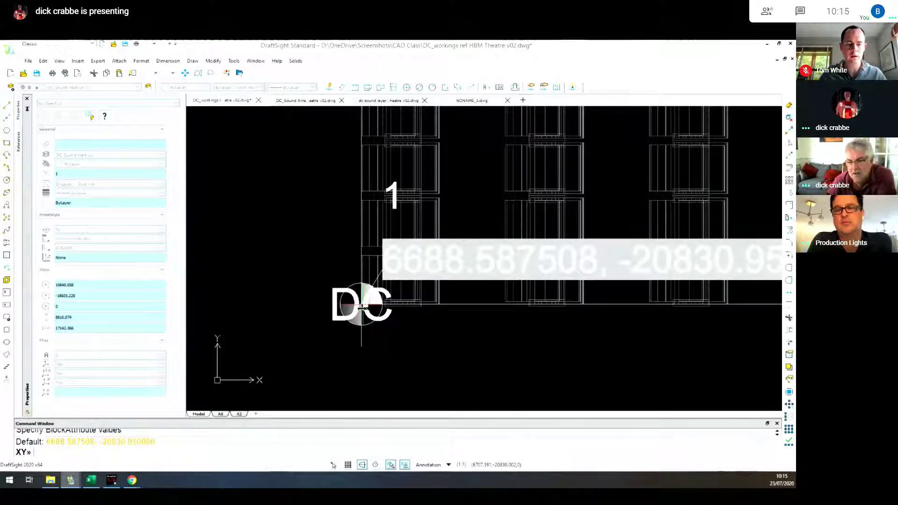
Step: Set the new marker's XY attribute to 6690,-20830
scroll(361, 304, down, 2)
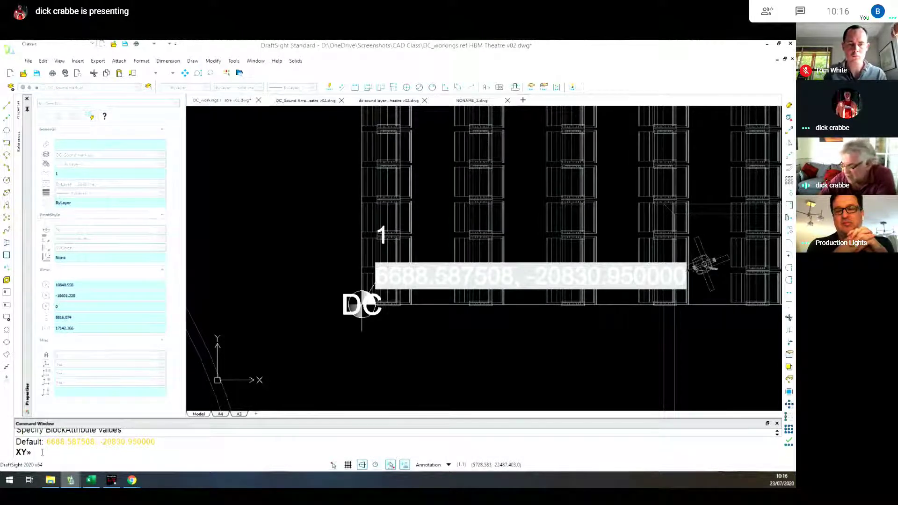
text(669)
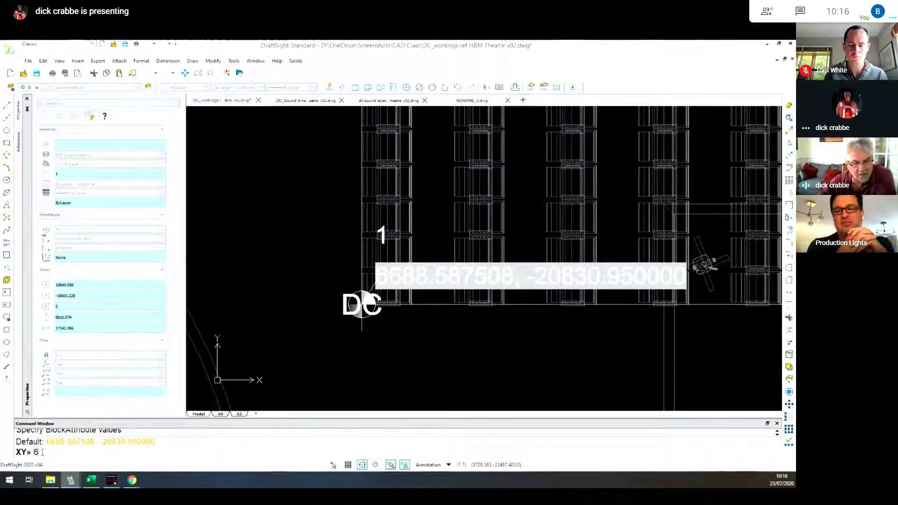
text(0)
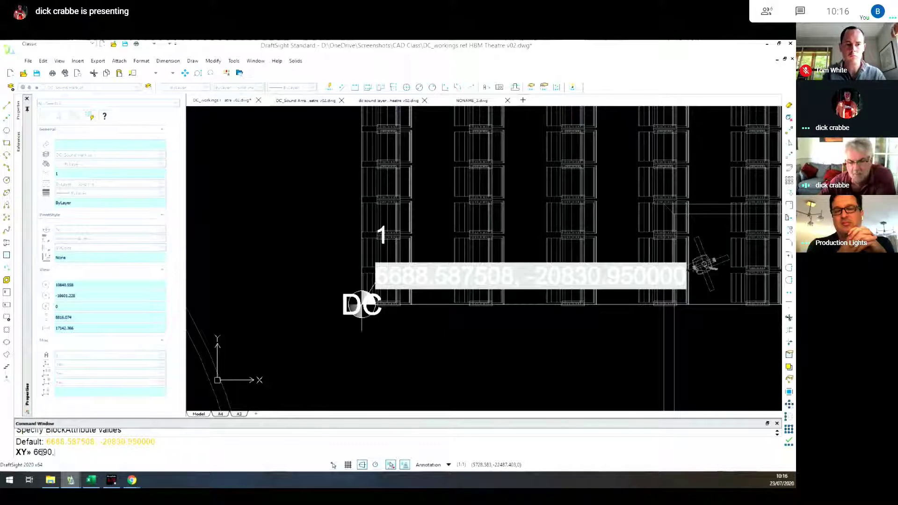
text(,-20)
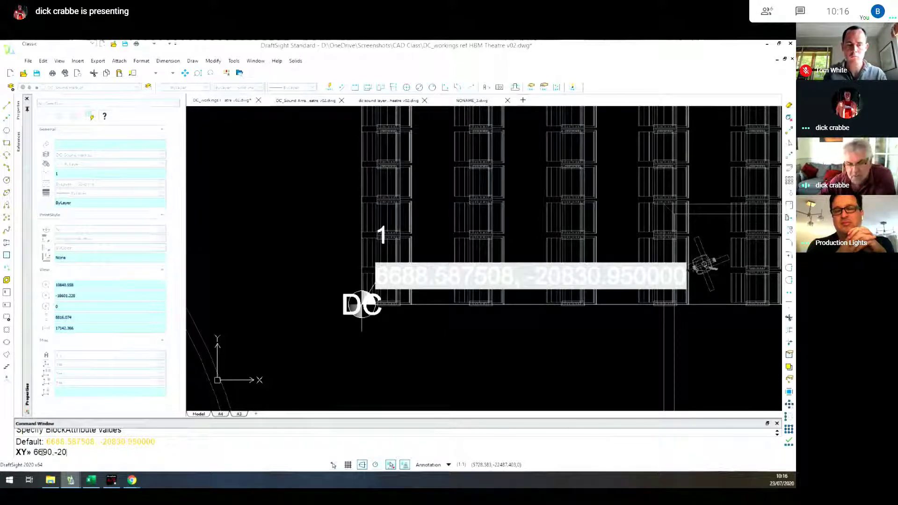
text(830)
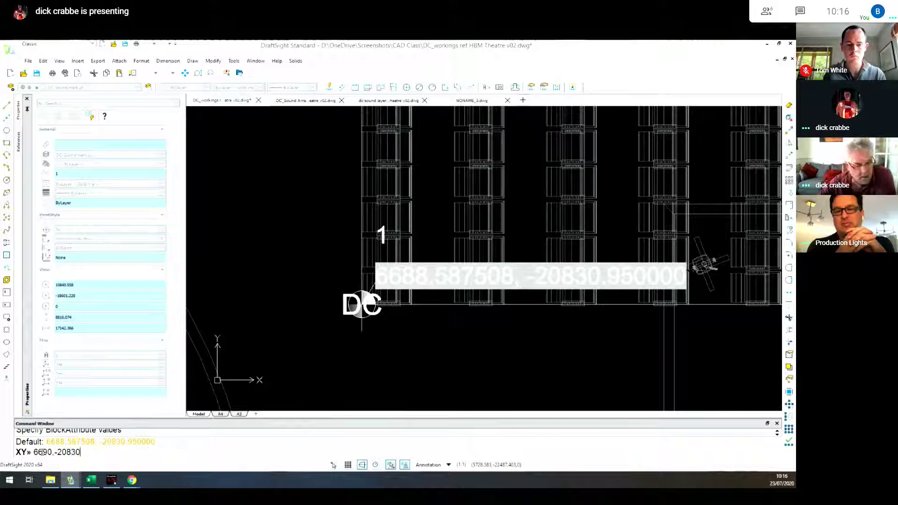
key(Return)
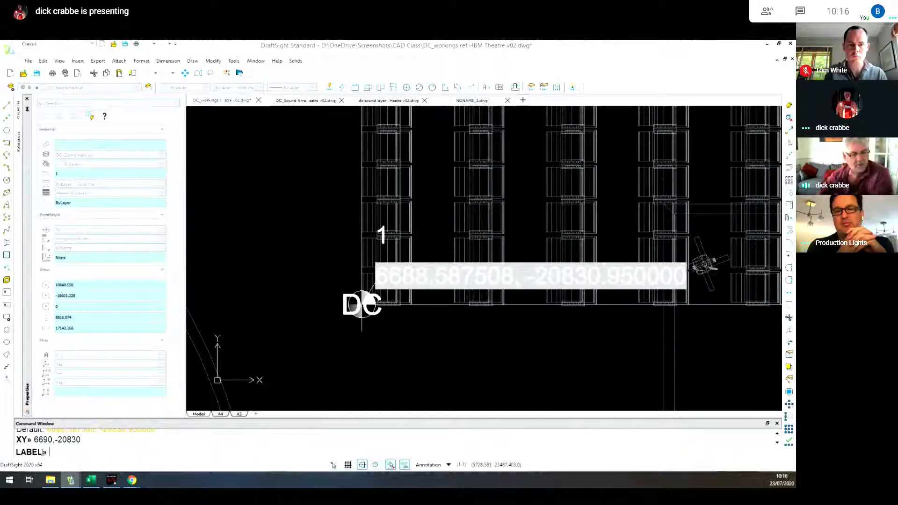
Step: Enter "stalls seats" as the new marker's LABEL attribute
text(la)
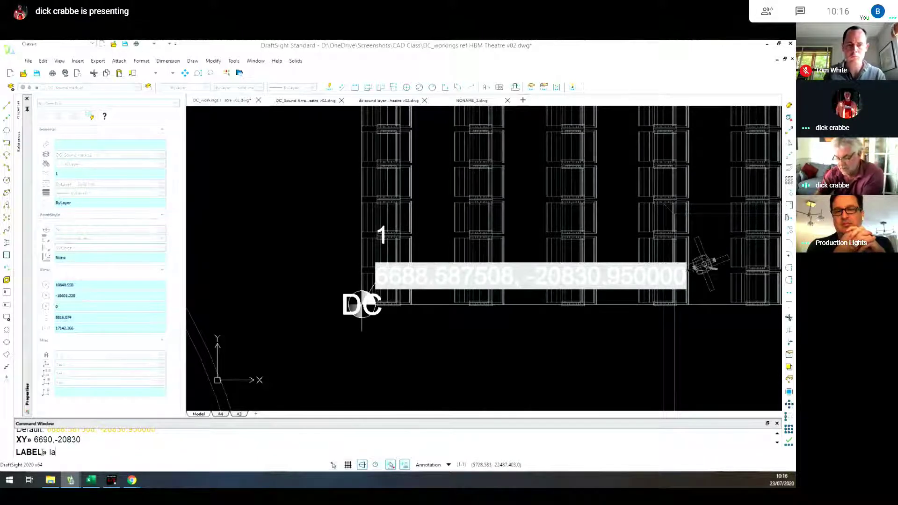
text(bel)
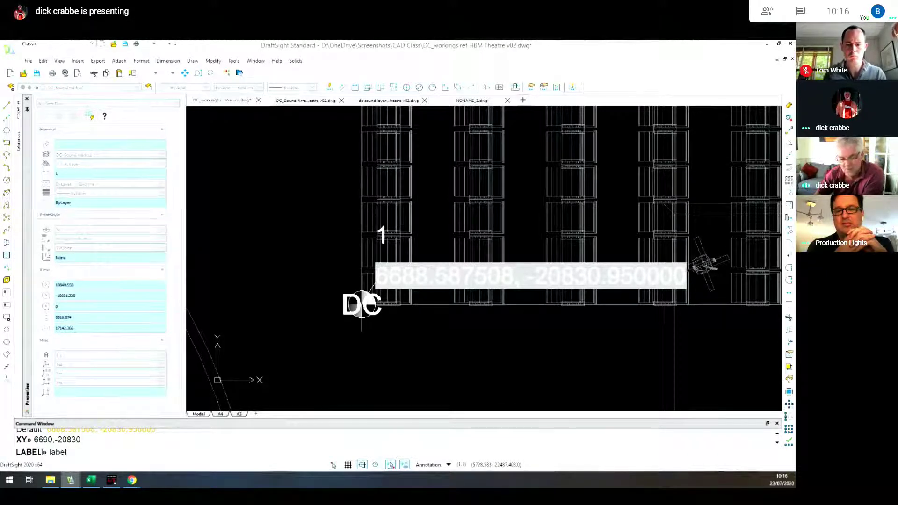
key(BackSpace)
key(BackSpace)
key(BackSpace)
key(BackSpace)
key(BackSpace)
text(stalls)
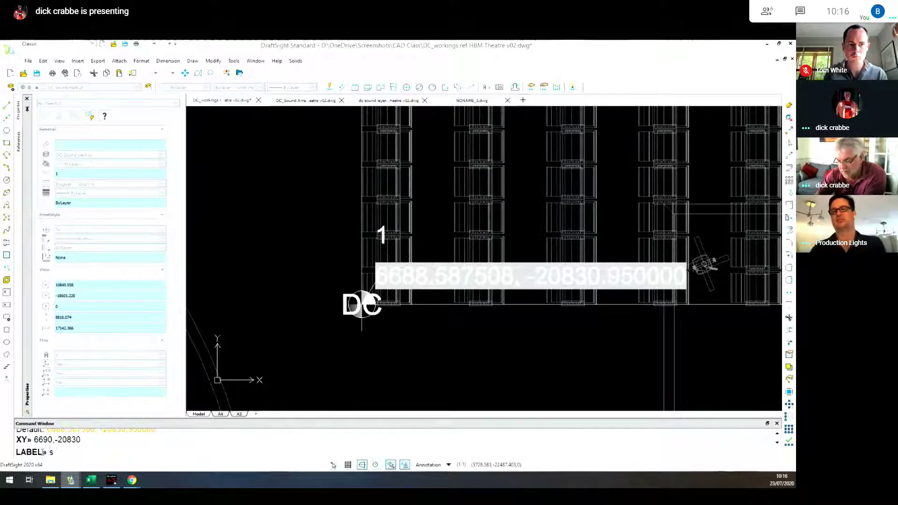
text( seats)
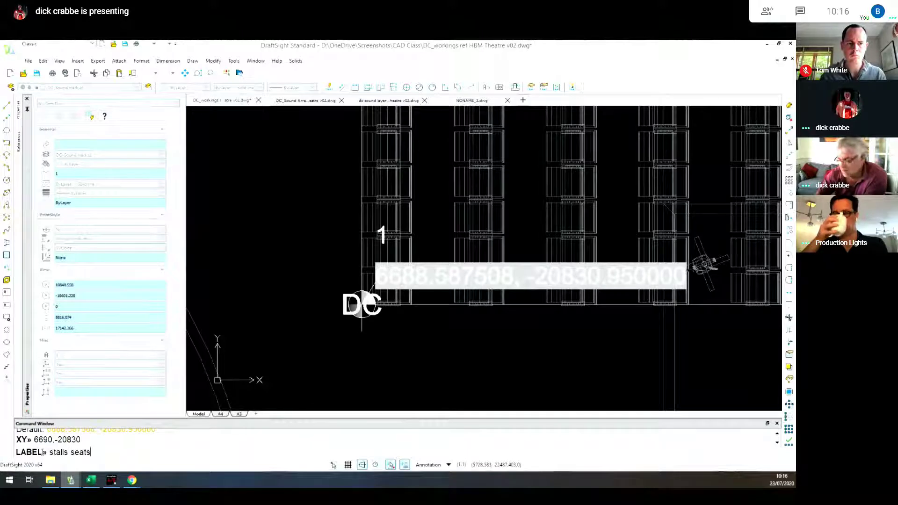
key(Return)
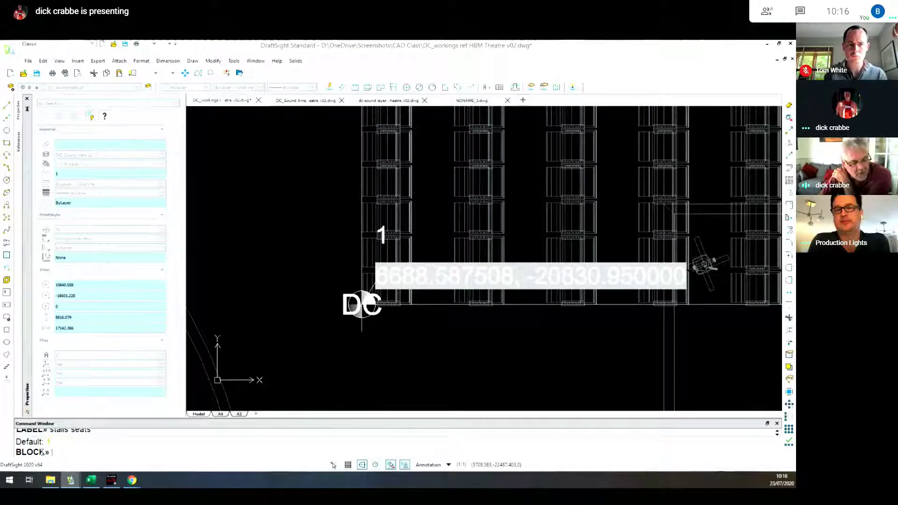
Step: Set the new marker's BLOCK attribute to 1 and its POINT attribute to 4
text(1)
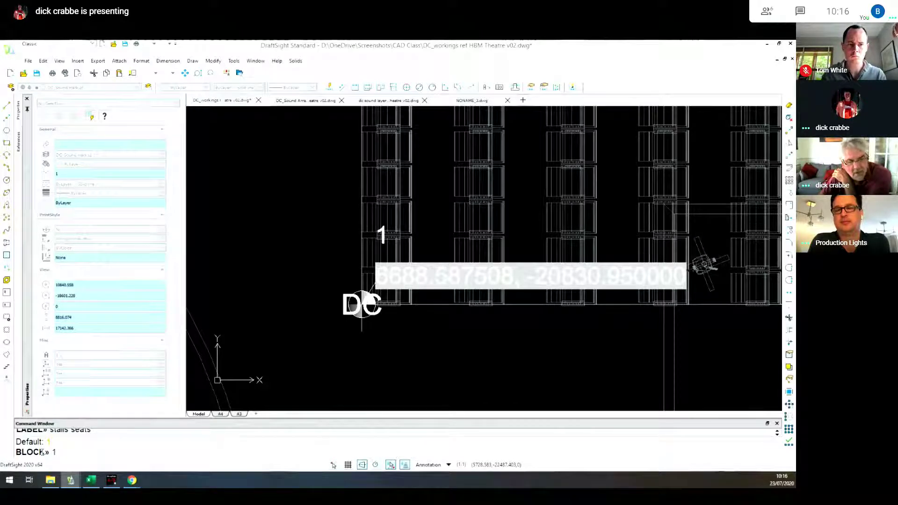
key(Return)
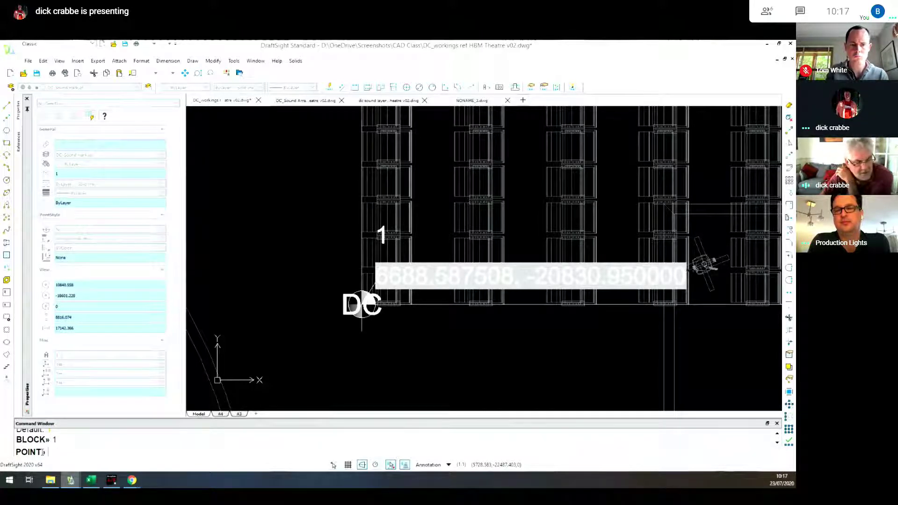
text(4)
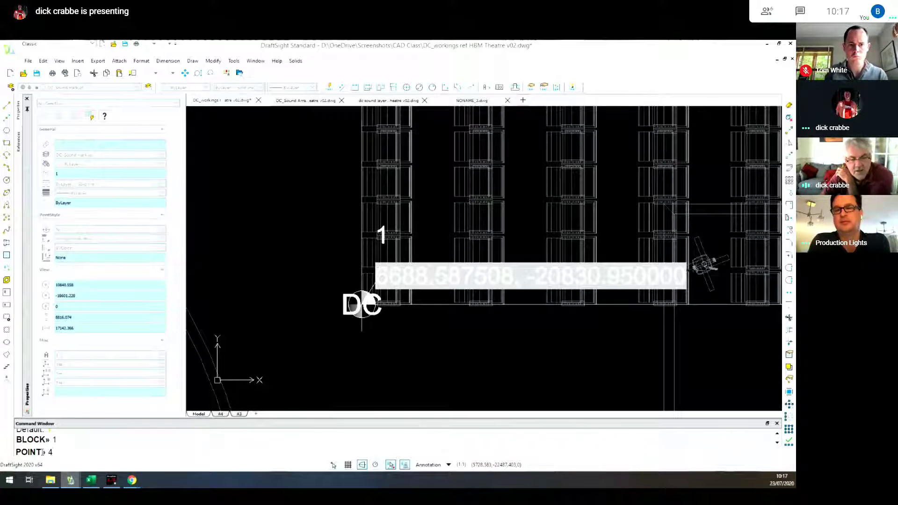
key(Return)
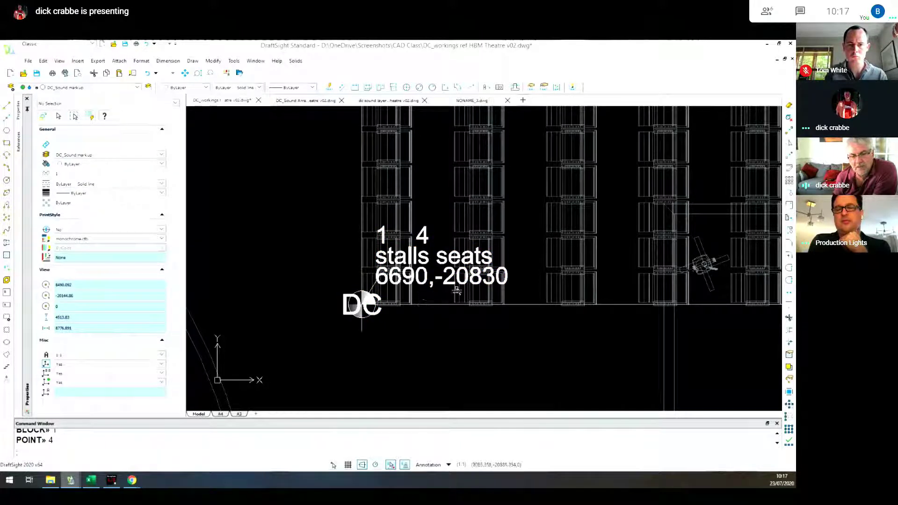
Step: Run attout on the entire theatre plan so that all the coordinate marker blocks are selected for attribute output
scroll(267, 209, down, 4)
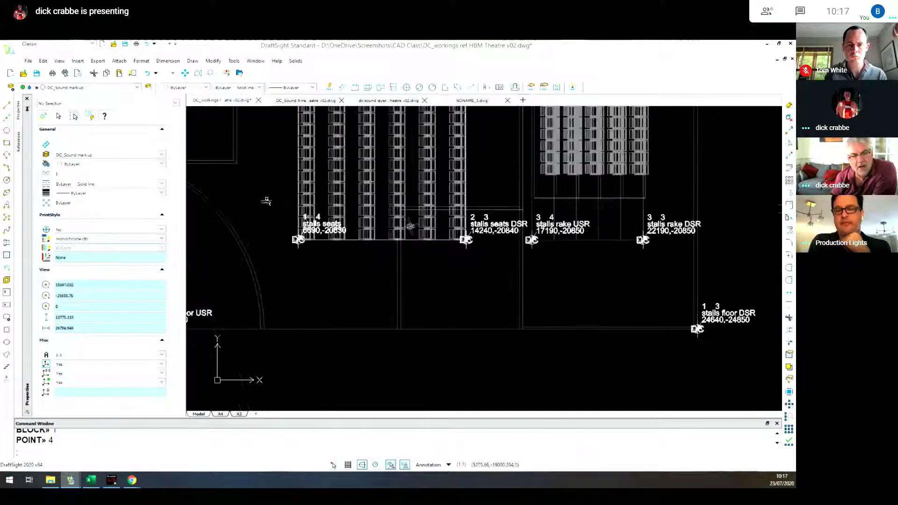
middle_drag(263, 196, 324, 248)
scroll(324, 248, down, 3)
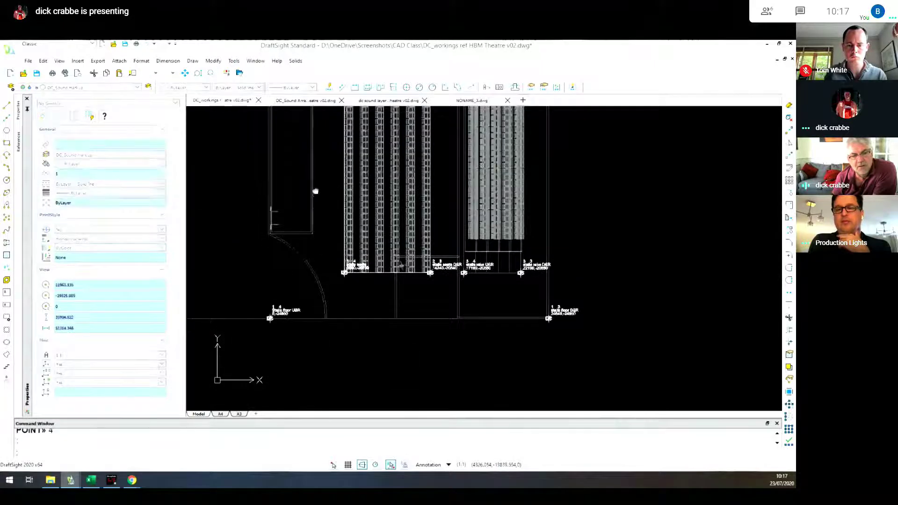
middle_drag(315, 190, 401, 316)
scroll(401, 316, down, 1)
scroll(361, 227, down, 2)
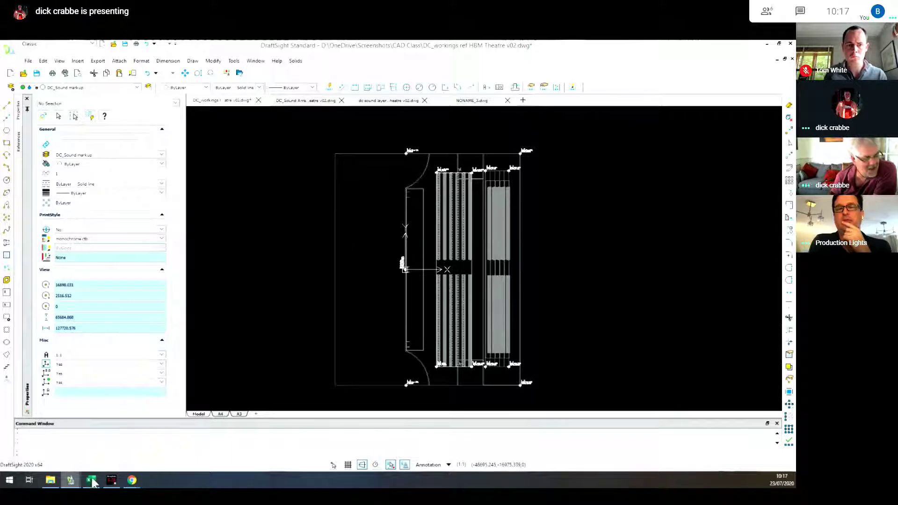
text(a)
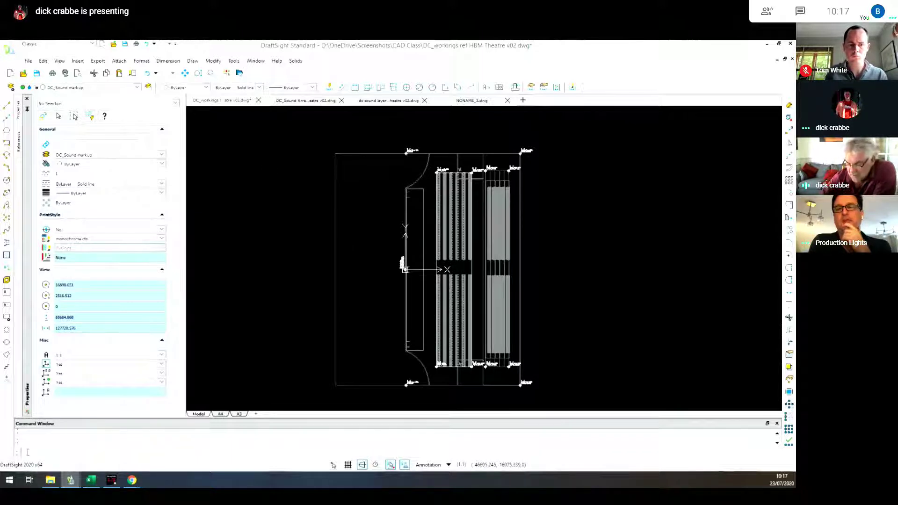
text(f)
text(tout)
key(Return)
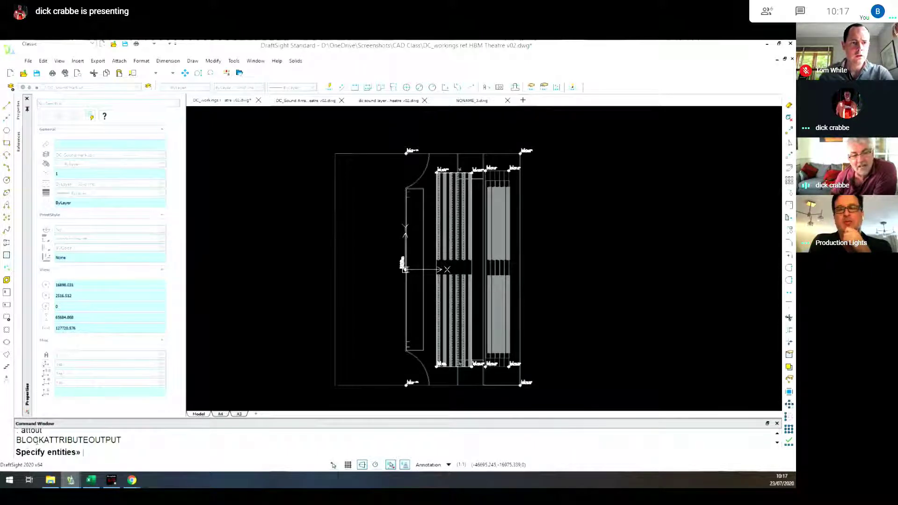
click(316, 133)
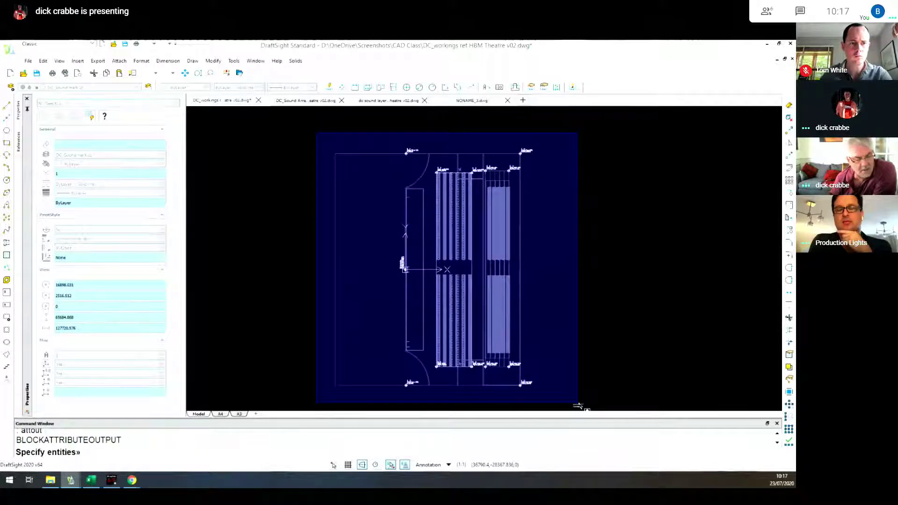
click(578, 405)
click(578, 406)
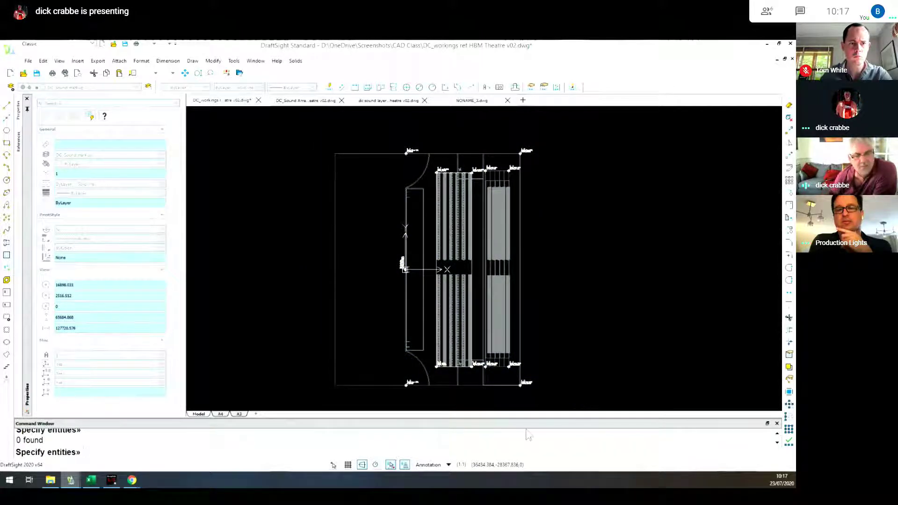
click(316, 135)
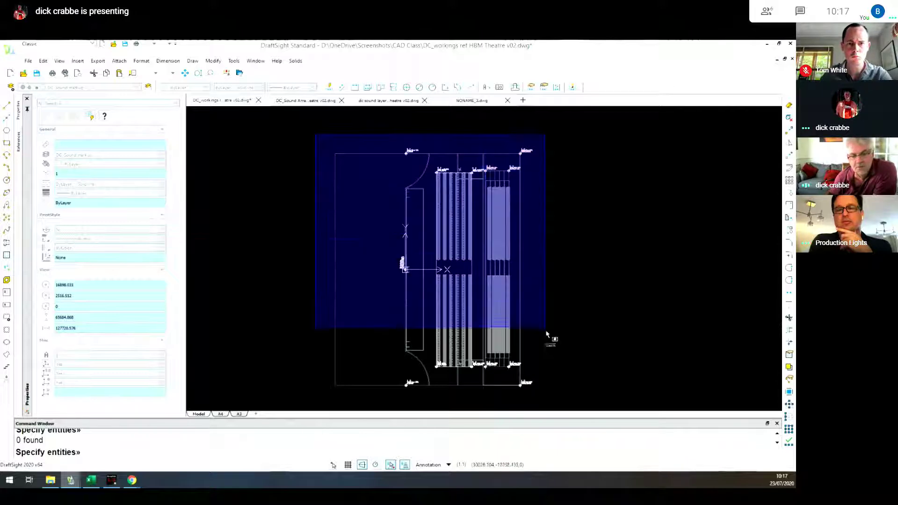
click(568, 408)
key(Return)
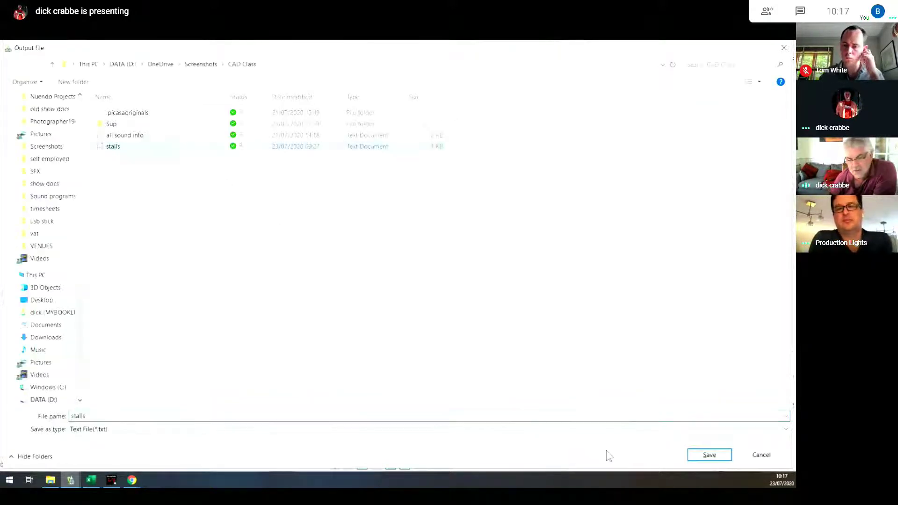
Step: Save the attribute output as the text file stalls in the CAD Class folder, replacing the existing file
click(707, 455)
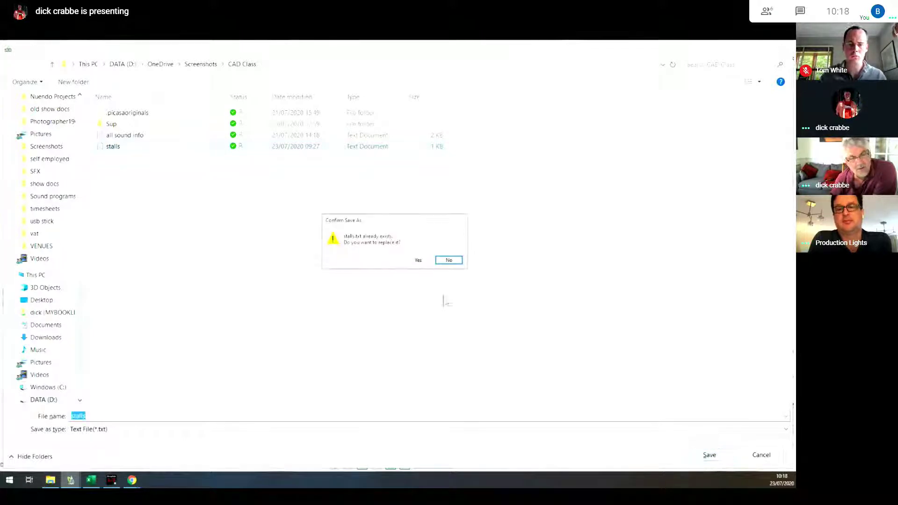
click(420, 261)
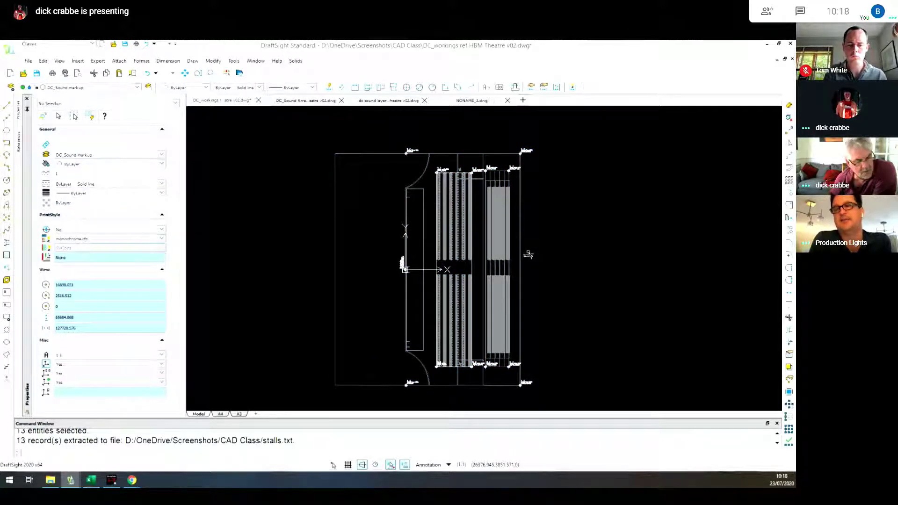
Step: Switch to the HBM data out workbook in Excel and import the stalls text file into the query editor for transforming
click(91, 480)
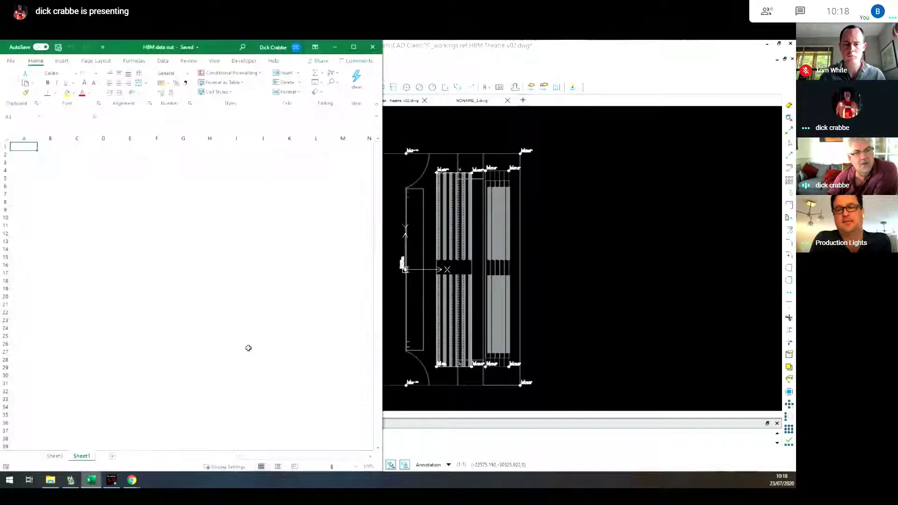
click(354, 47)
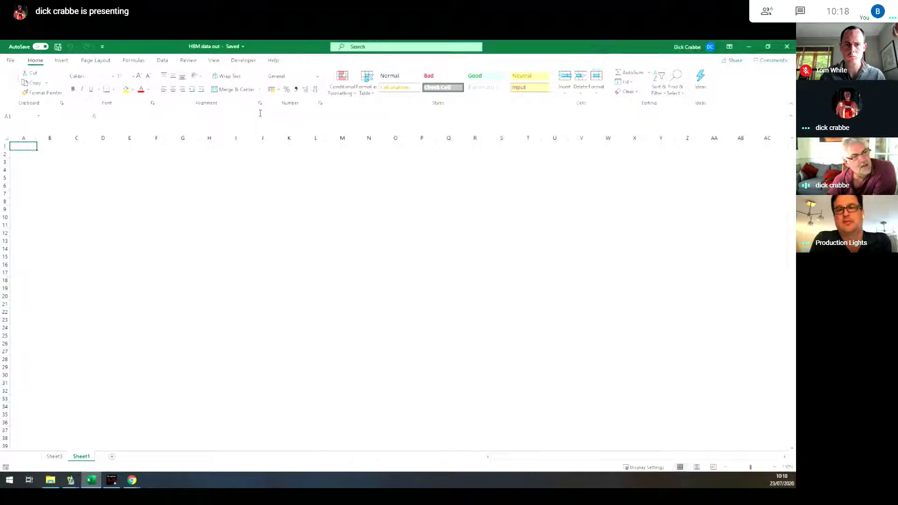
click(163, 61)
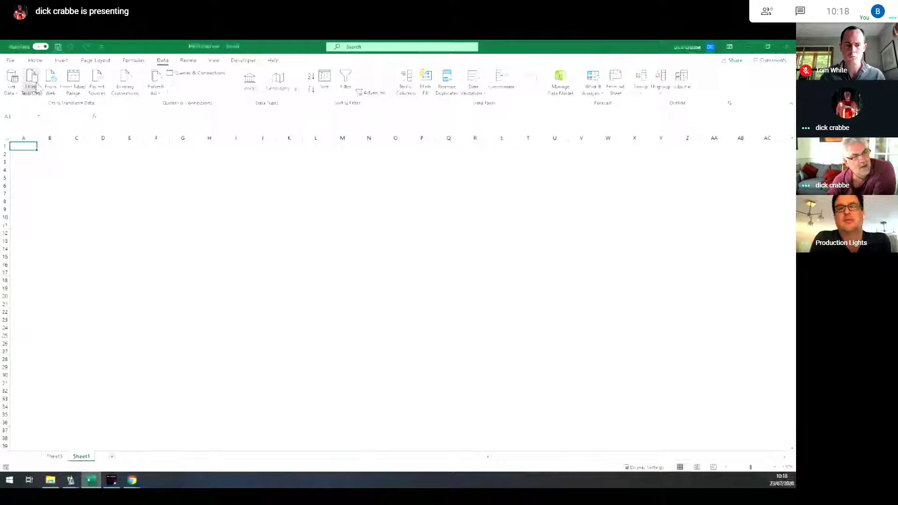
click(36, 85)
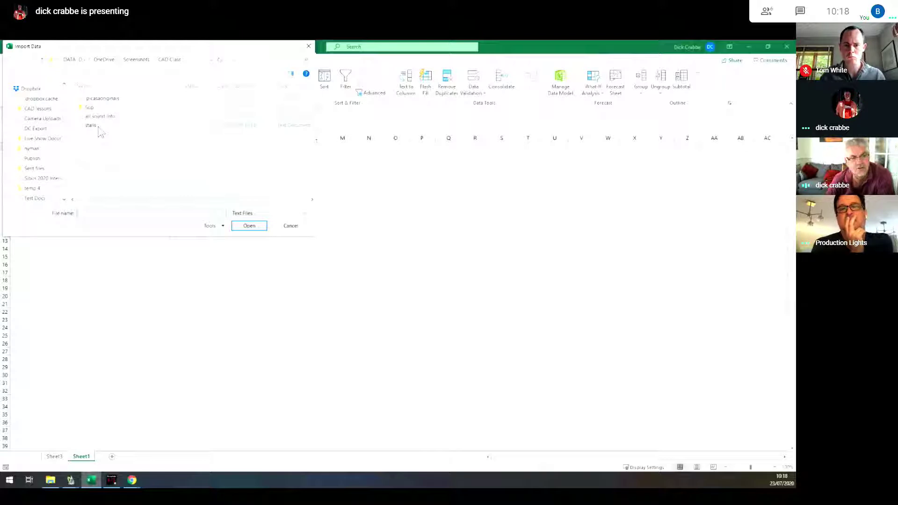
click(96, 126)
click(249, 226)
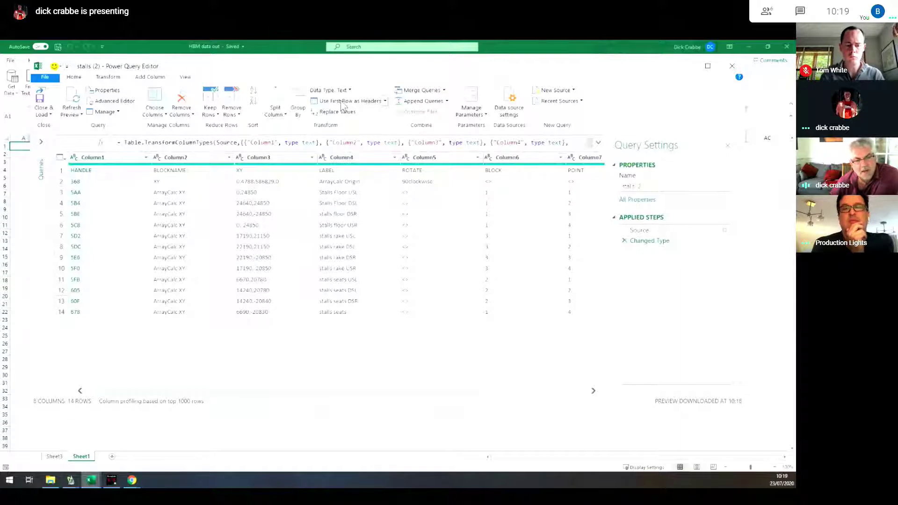
Step: Promote the first row to headers and split the XY column at each comma
click(341, 103)
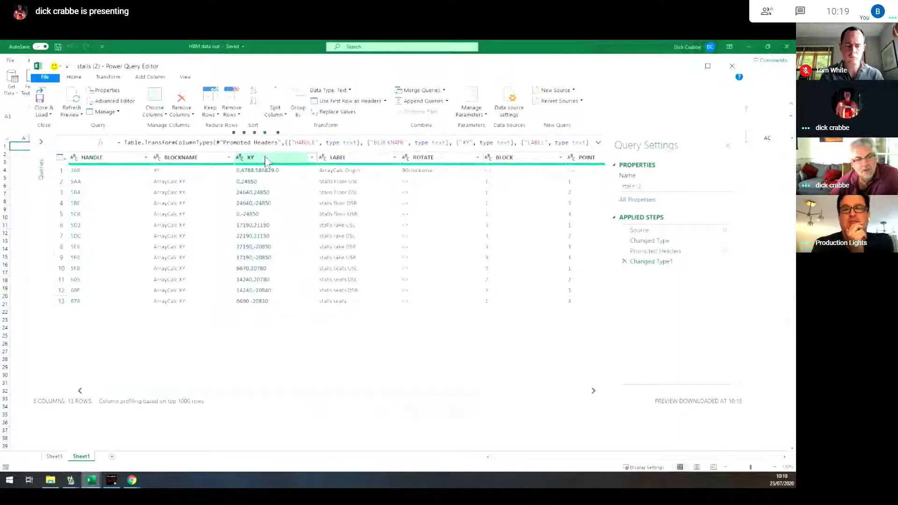
click(275, 111)
click(294, 130)
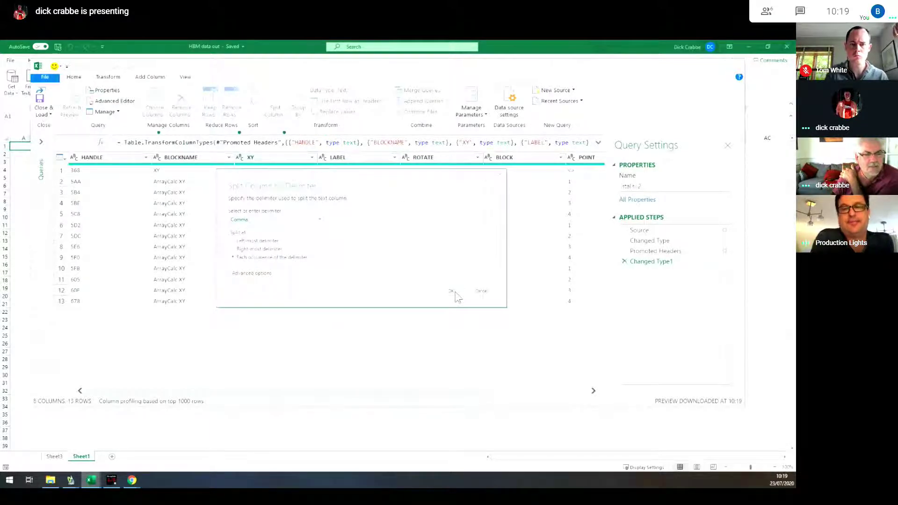
click(452, 292)
Step: Rename the first two split coordinate columns, XY.1 and XY.2, to x and y
double_click(261, 158)
text(x)
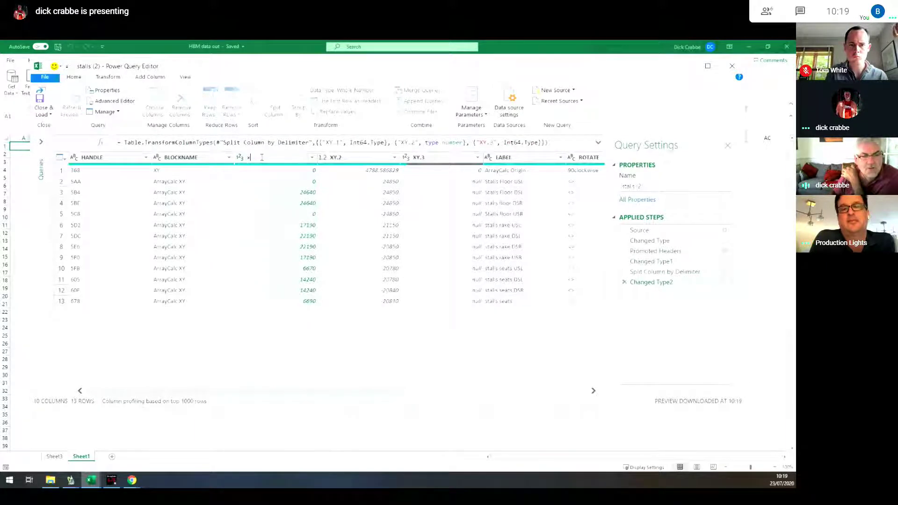
key(Return)
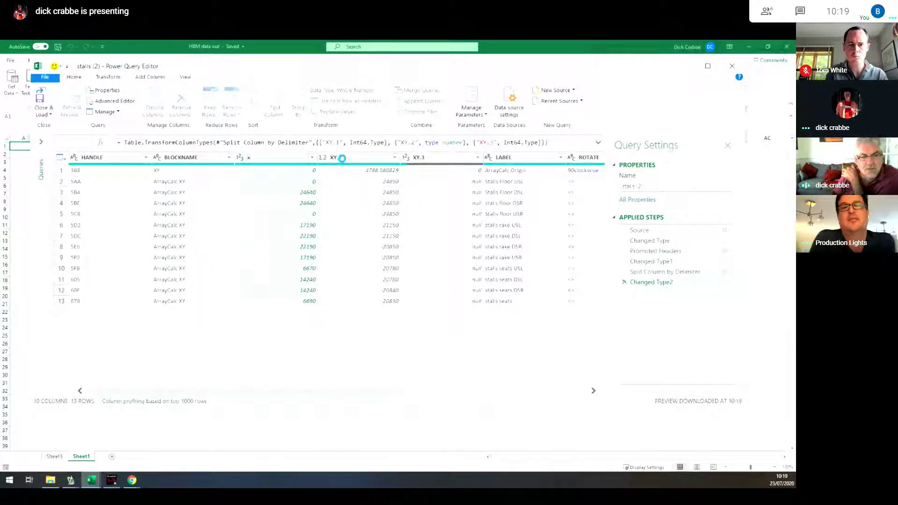
double_click(342, 158)
text(y)
key(Return)
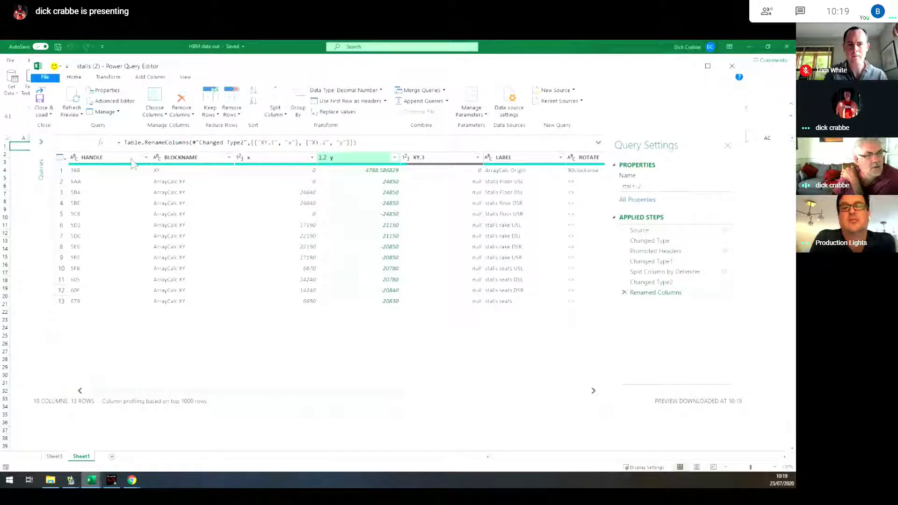
Step: Load the query into a new worksheet and widen the x and y columns
click(40, 98)
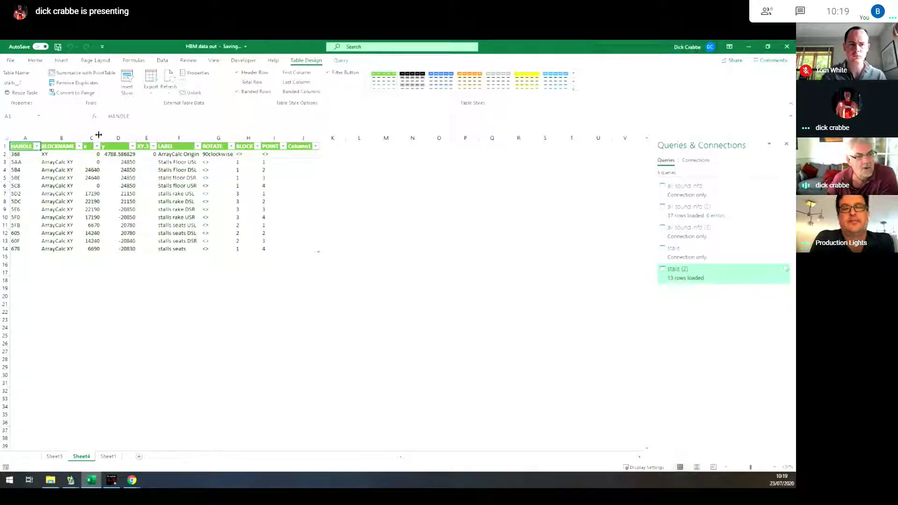
drag(141, 138, 187, 139)
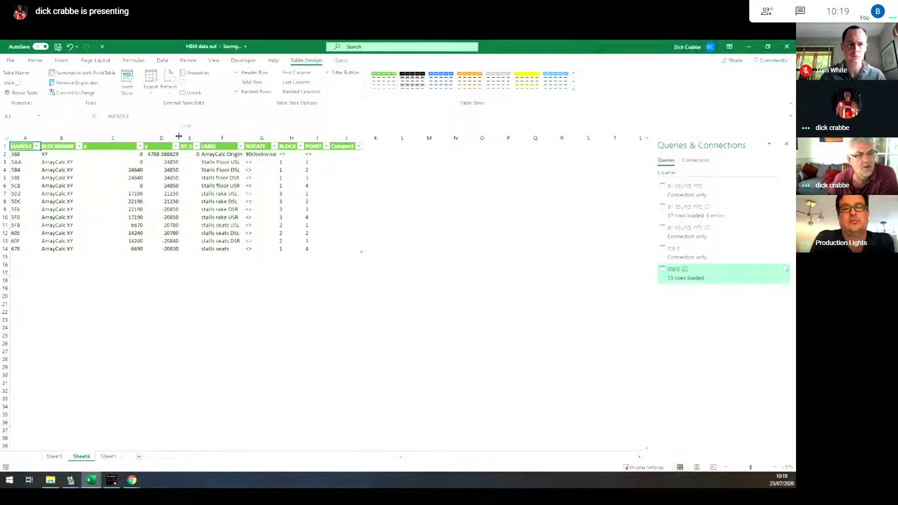
double_click(227, 138)
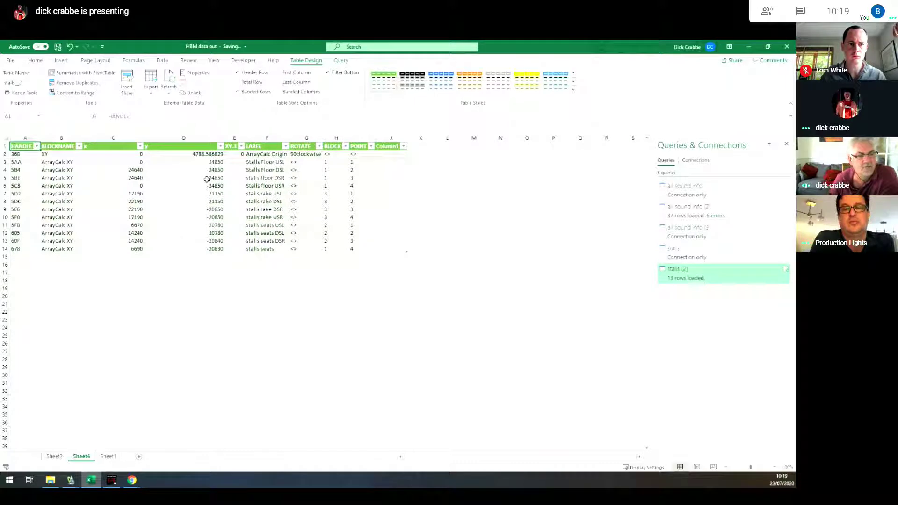
Step: Filter the BLOCK column to show only the rows with value 1
click(346, 147)
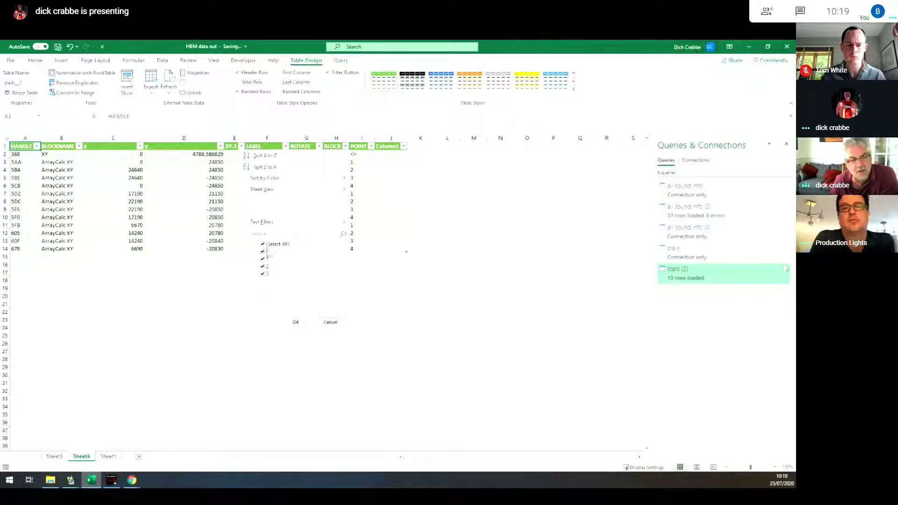
click(263, 243)
click(266, 258)
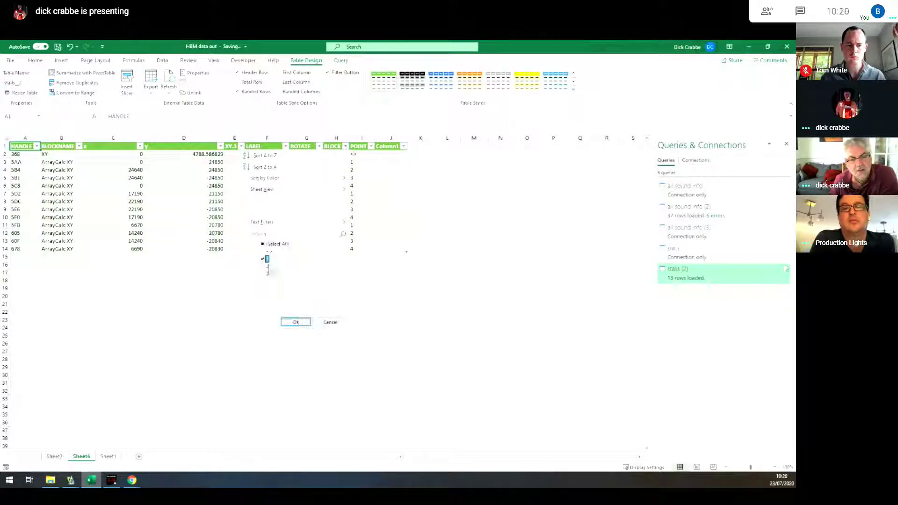
click(296, 322)
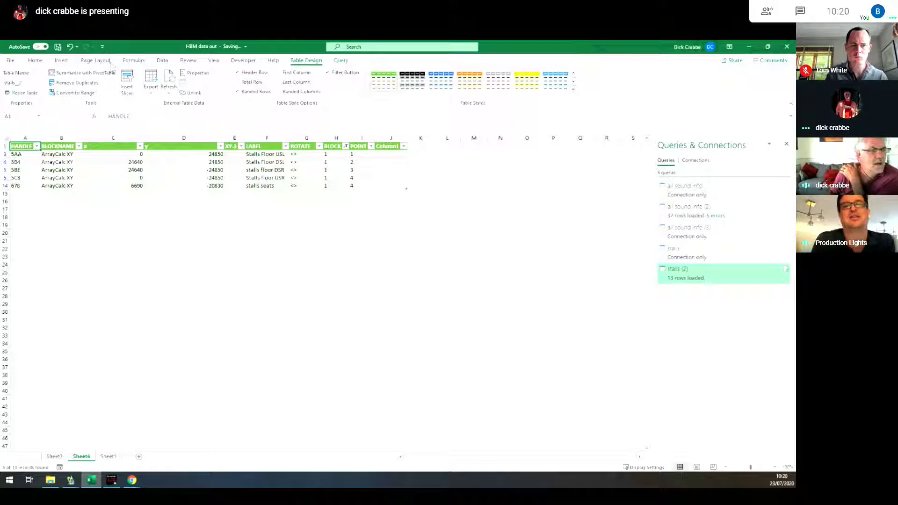
Step: Magnify the worksheet to 200% and close the Queries & Connections pane
click(214, 60)
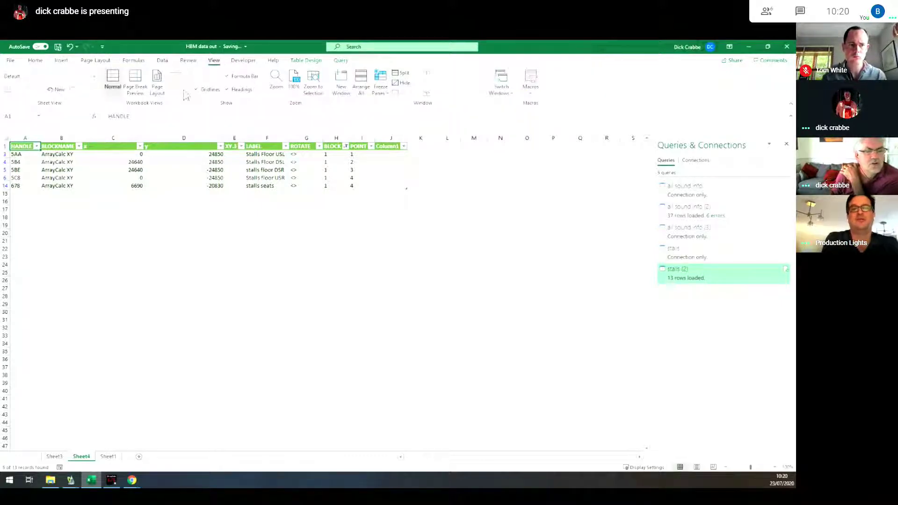
click(276, 93)
click(104, 251)
click(122, 314)
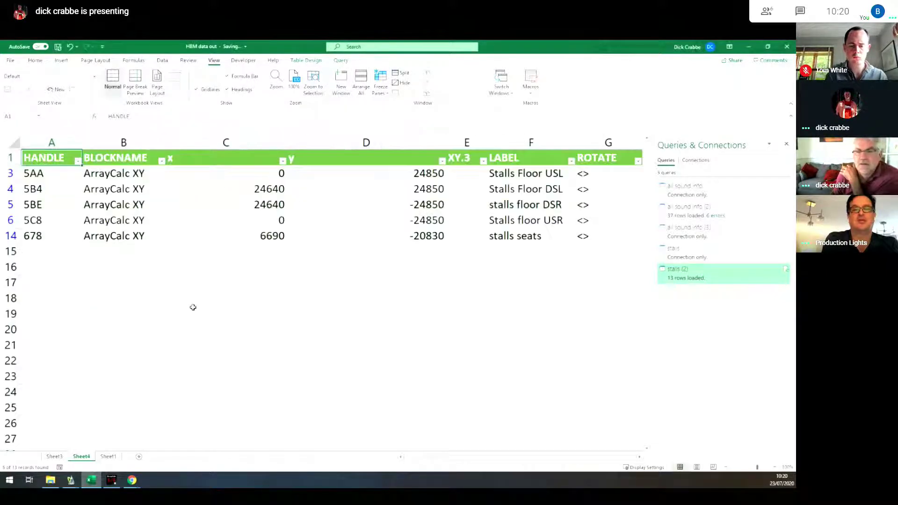
click(786, 145)
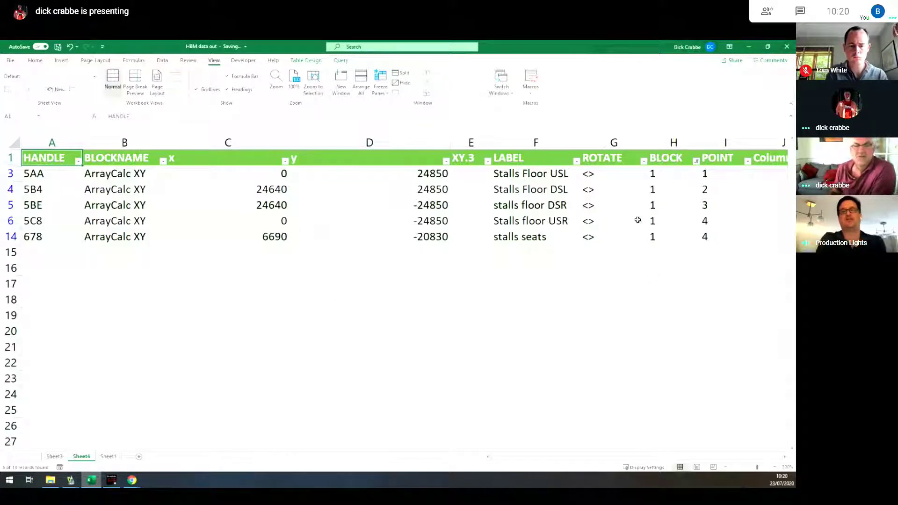
Step: Change the BLOCK column filter to show only the rows with value 2
click(733, 222)
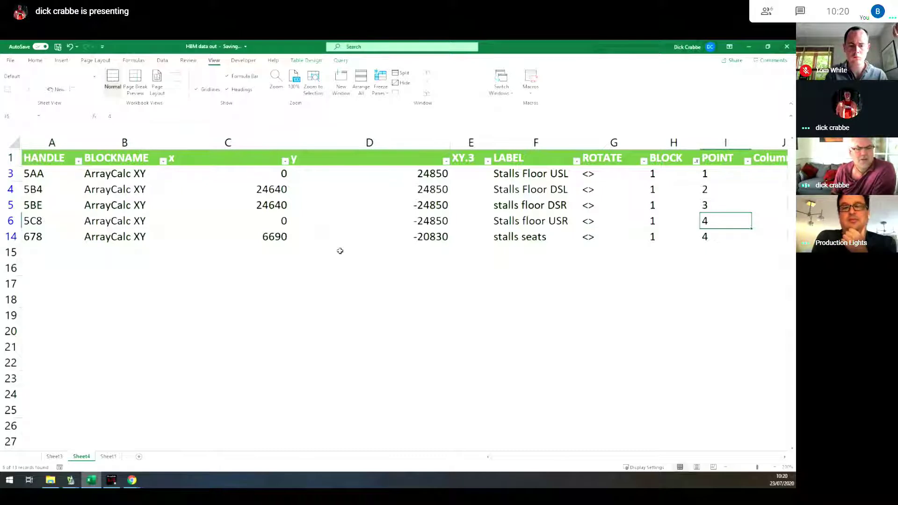
click(697, 161)
click(613, 282)
click(616, 274)
click(647, 338)
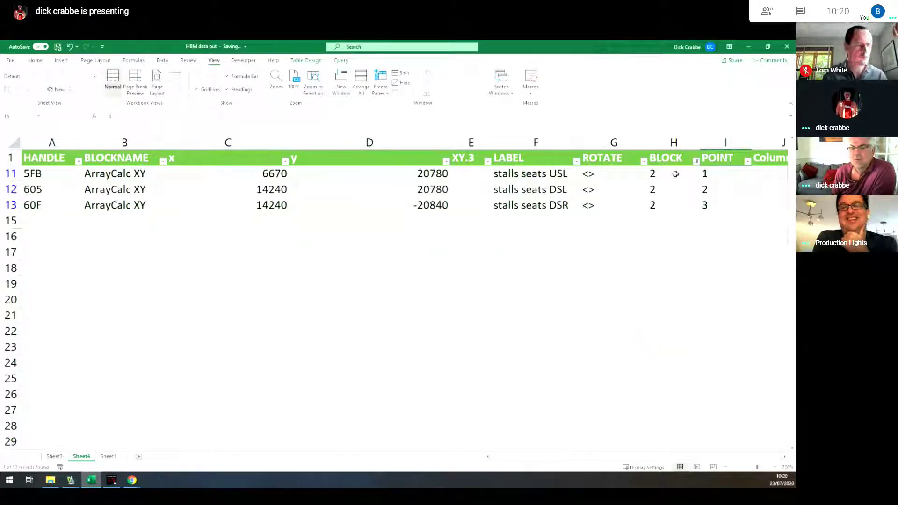
Step: Change the BLOCK column filter to show only the rows with value 3
click(696, 161)
click(614, 289)
click(614, 282)
click(648, 338)
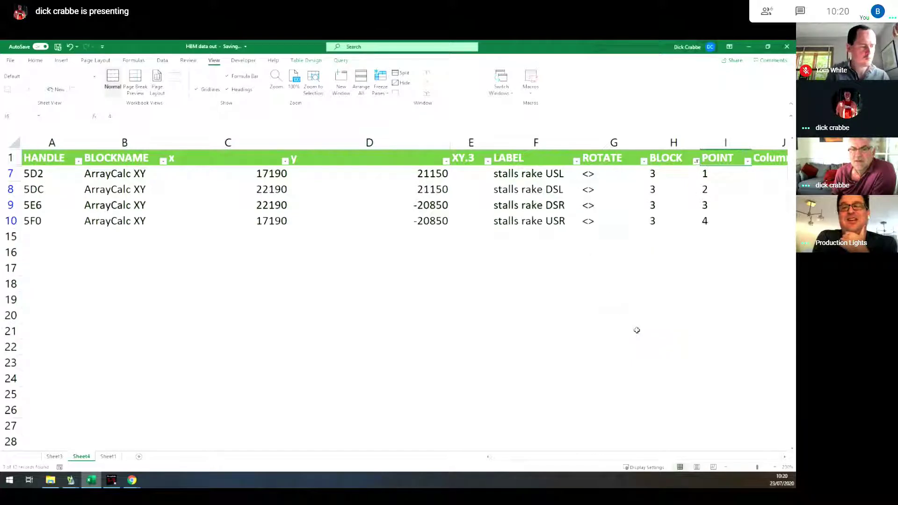
scroll(363, 271, down, 1)
scroll(360, 272, up, 1)
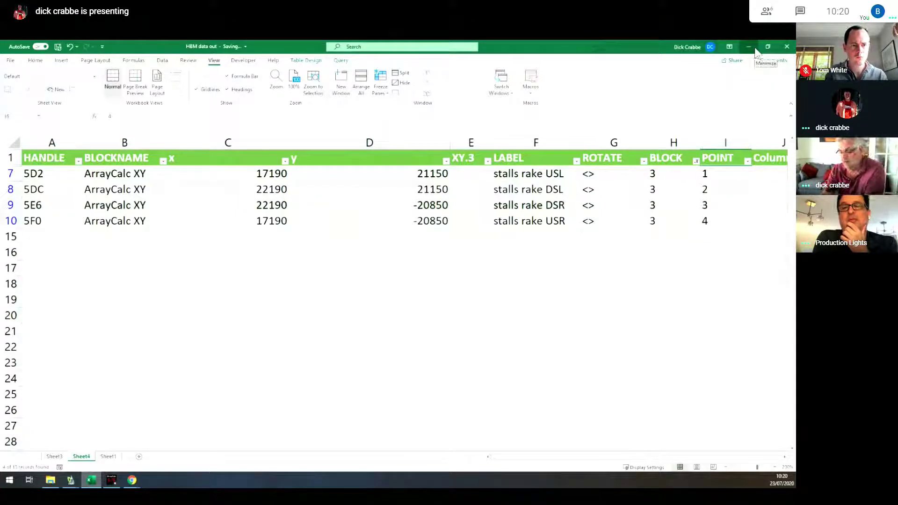
Step: Restore the workbook to a half-width window, clear DraftSight away and bring up ArrayCalc beside it
click(768, 46)
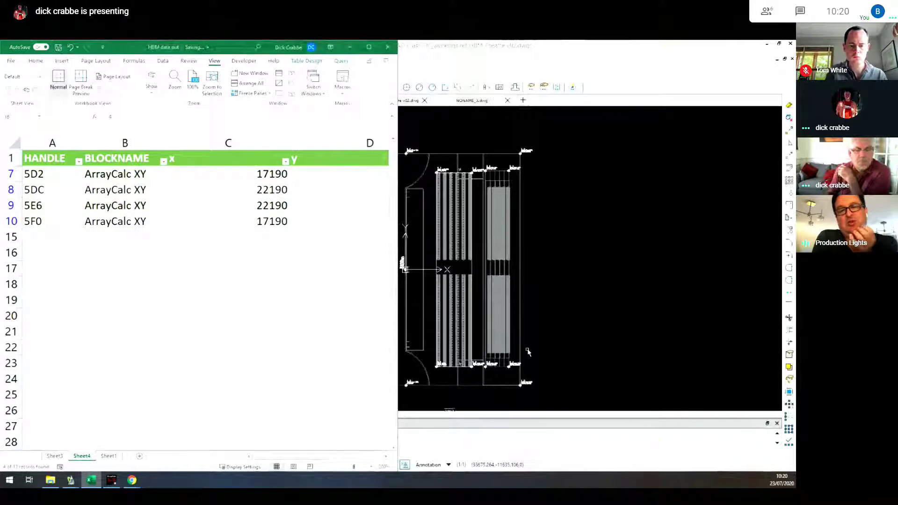
click(767, 44)
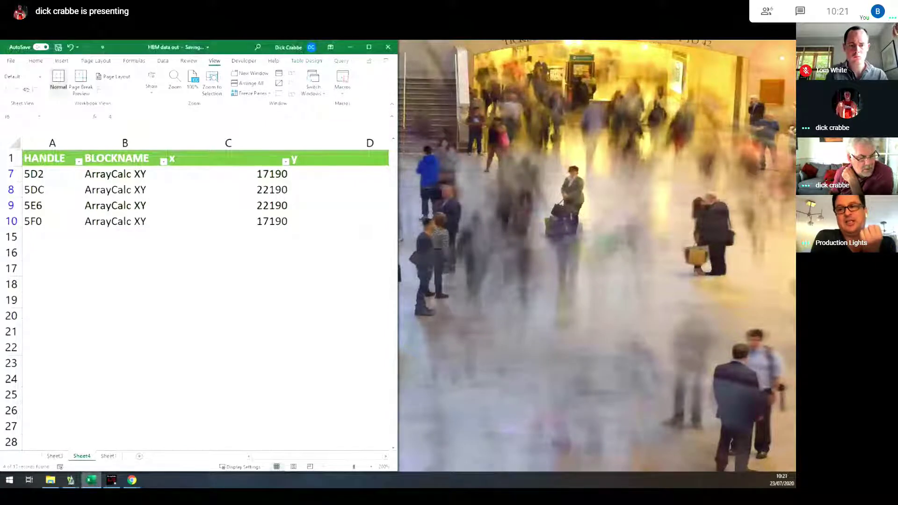
click(111, 480)
click(256, 311)
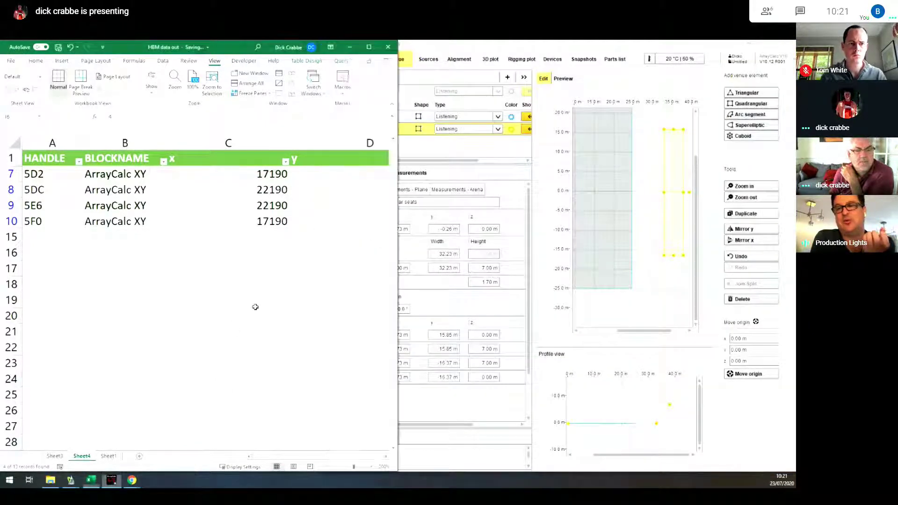
Step: Narrow the x and y columns and slightly widen the workbook window so the coordinates and labels fit side by side
drag(276, 458, 291, 462)
drag(231, 135, 188, 136)
drag(350, 137, 259, 136)
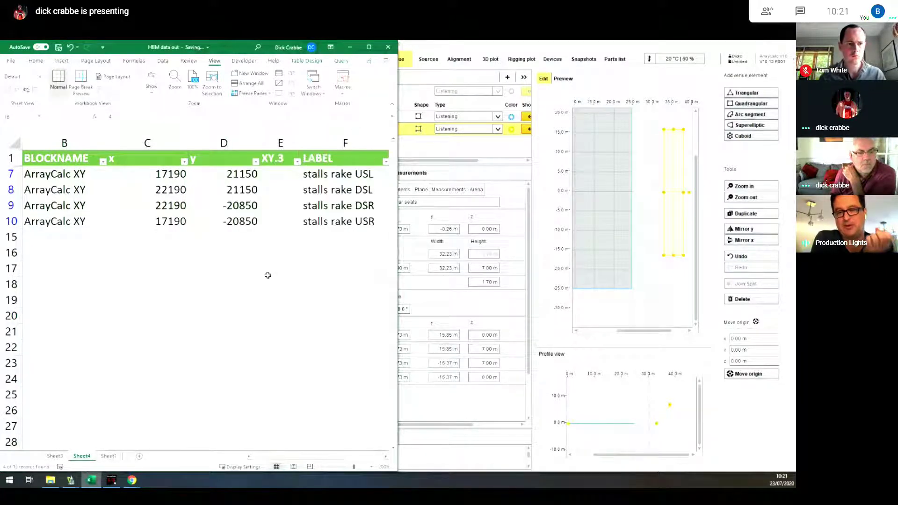
drag(301, 460, 269, 460)
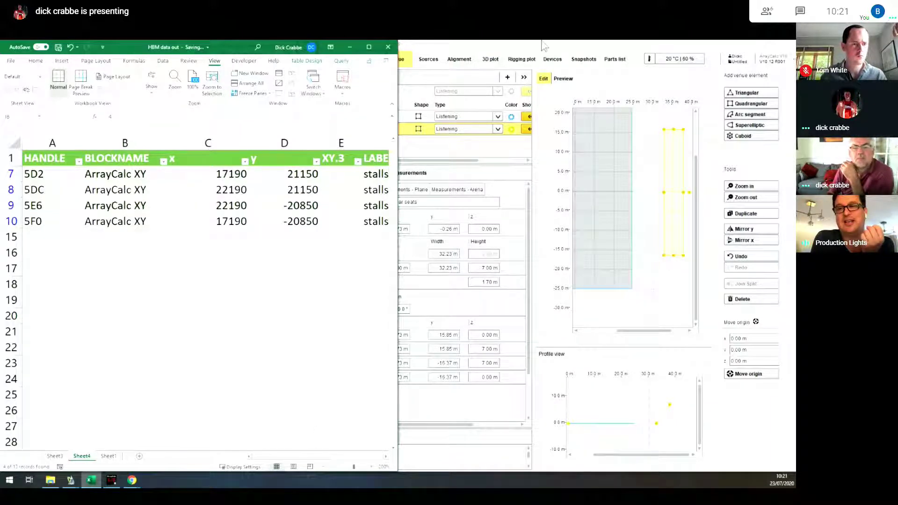
mouse_move(398, 157)
mouse_down()
mouse_move(347, 152)
mouse_move(406, 152)
mouse_up()
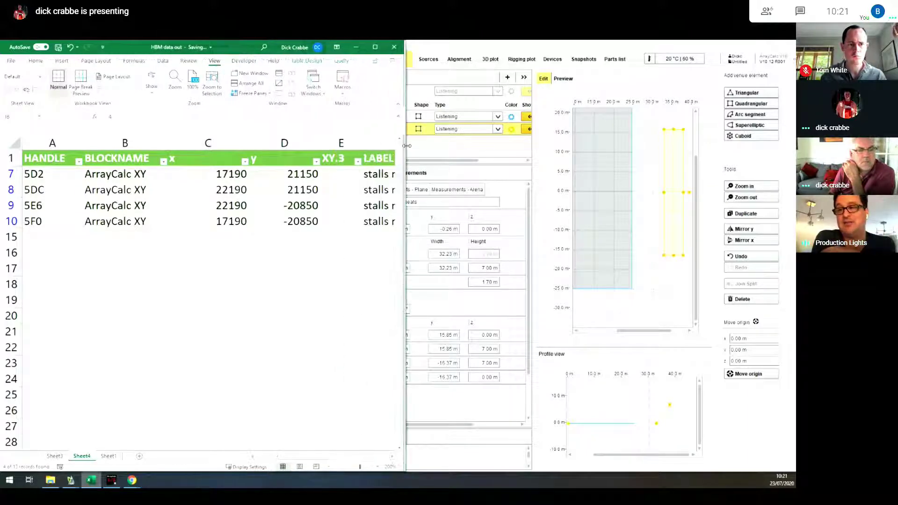
drag(285, 458, 311, 464)
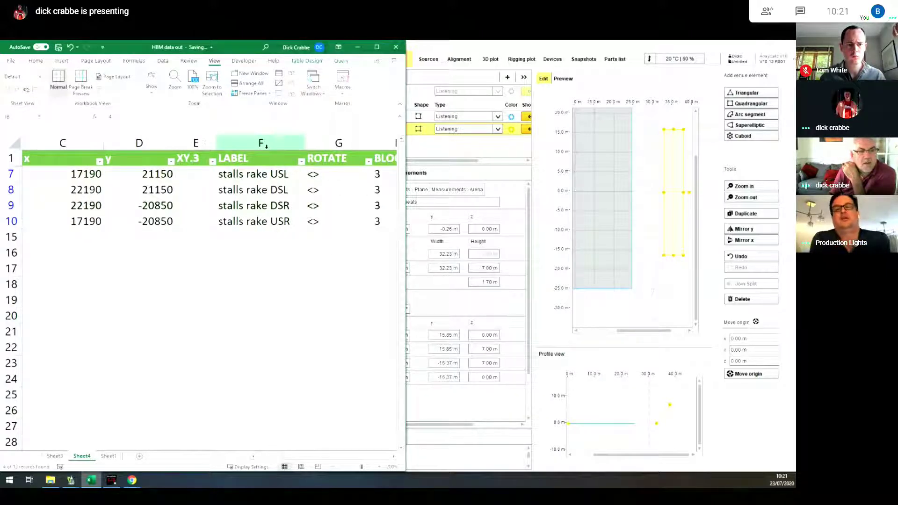
Step: Hide the ROTATE column in the stalls table
click(339, 143)
right_click(361, 143)
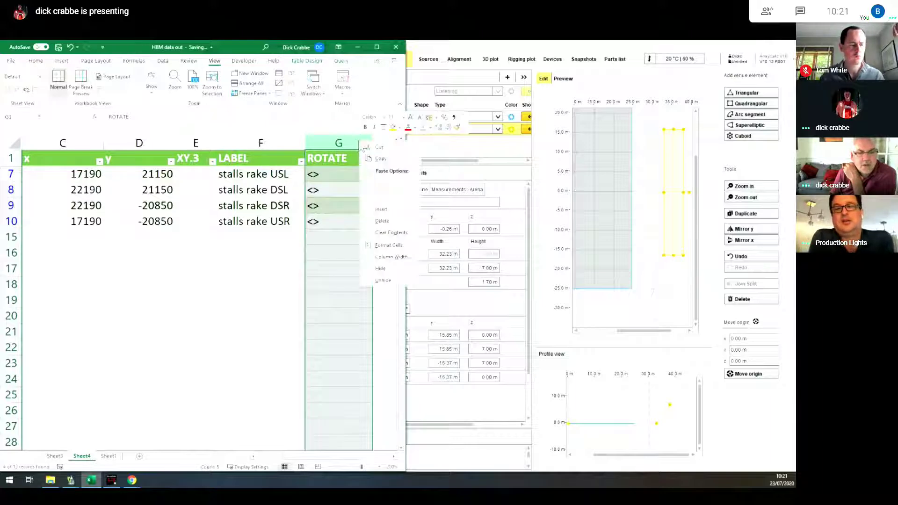
click(384, 269)
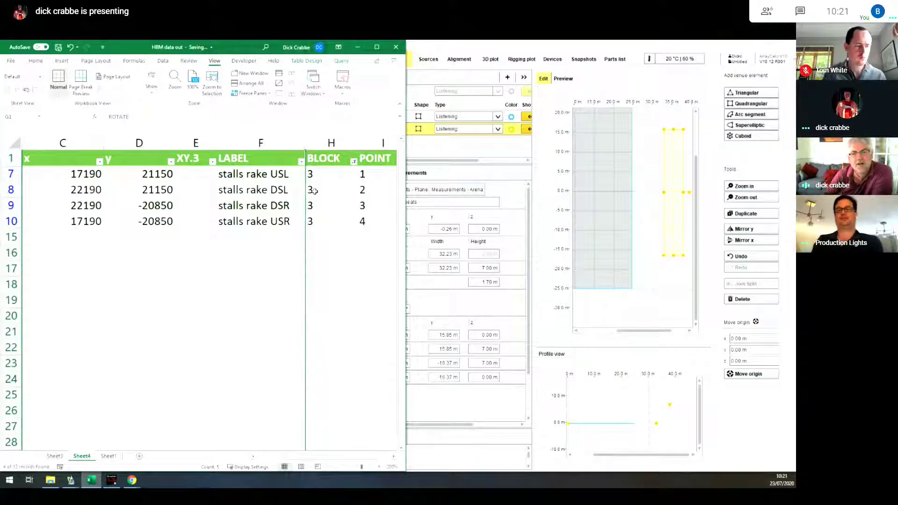
Step: Switch to ArrayCalc, add a quadrangular venue element and set its P0 x coordinate to 17.19 m
click(495, 50)
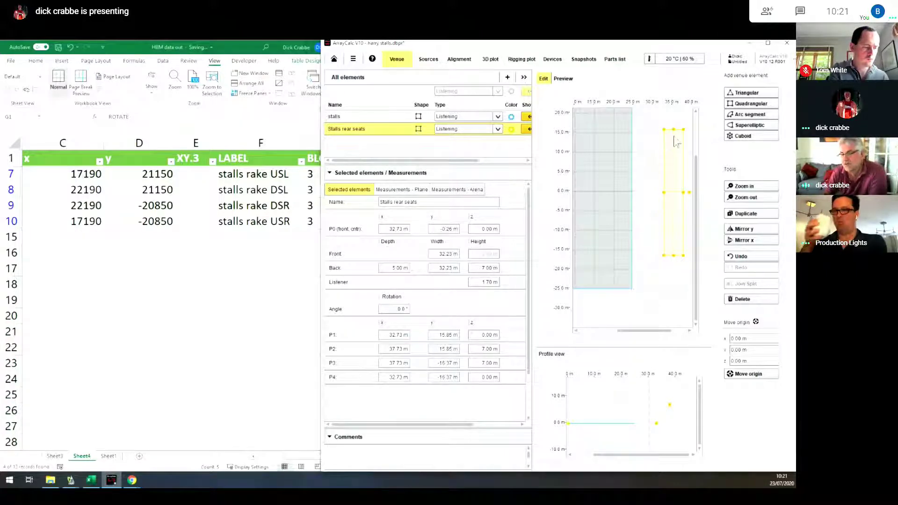
click(747, 104)
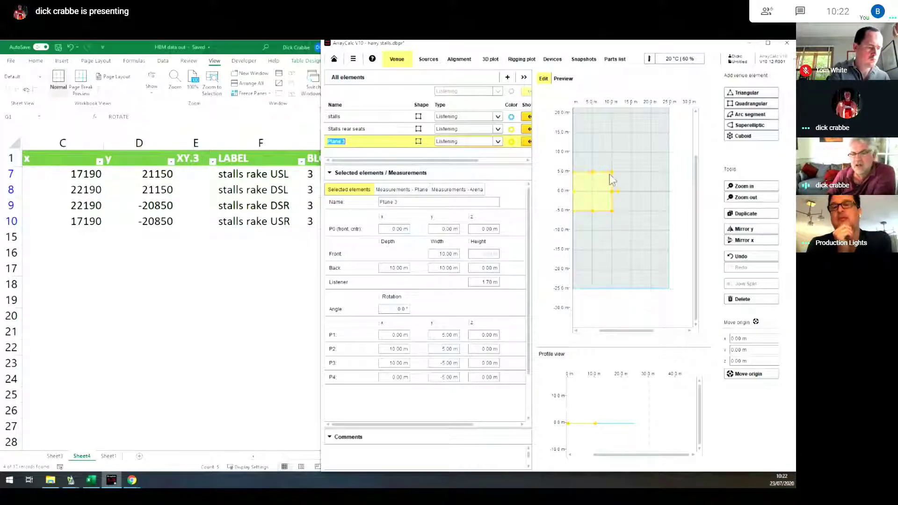
click(392, 231)
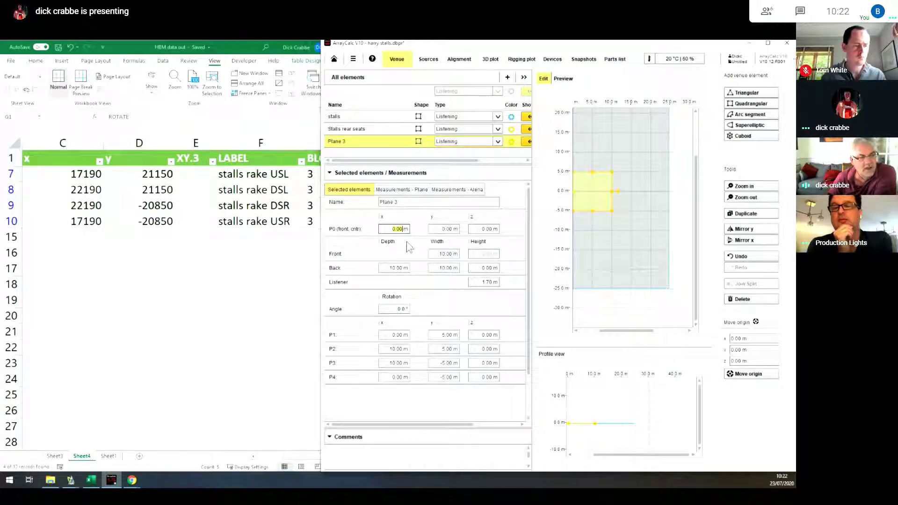
text(17.19)
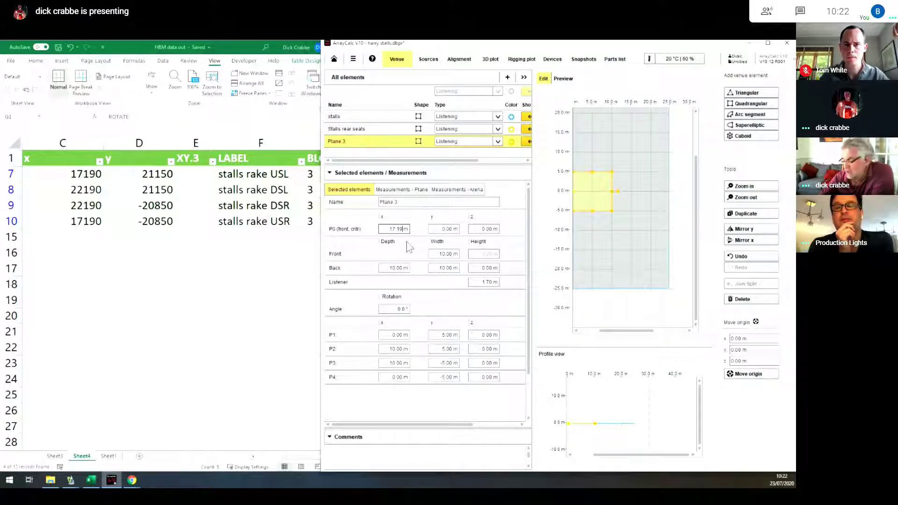
key(Return)
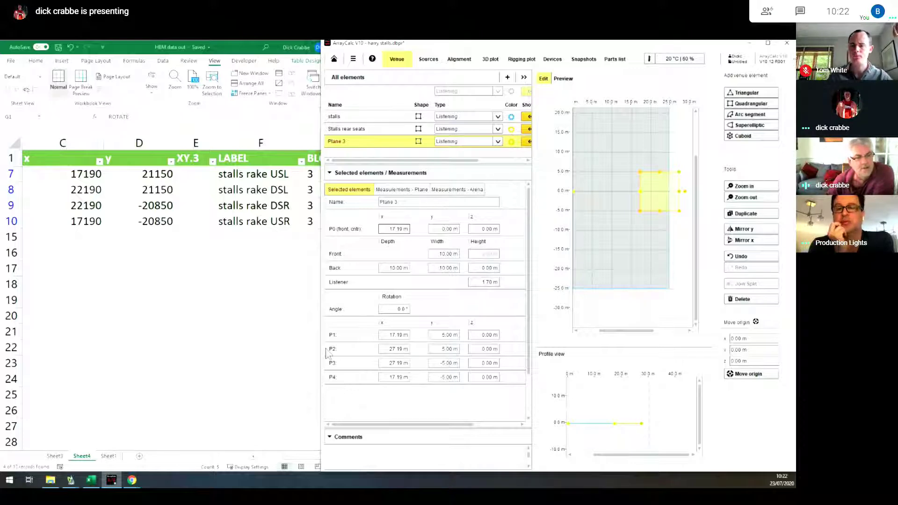
Step: Set the y coordinates of P1 and P2 on the new plane to 21.15 m
click(440, 337)
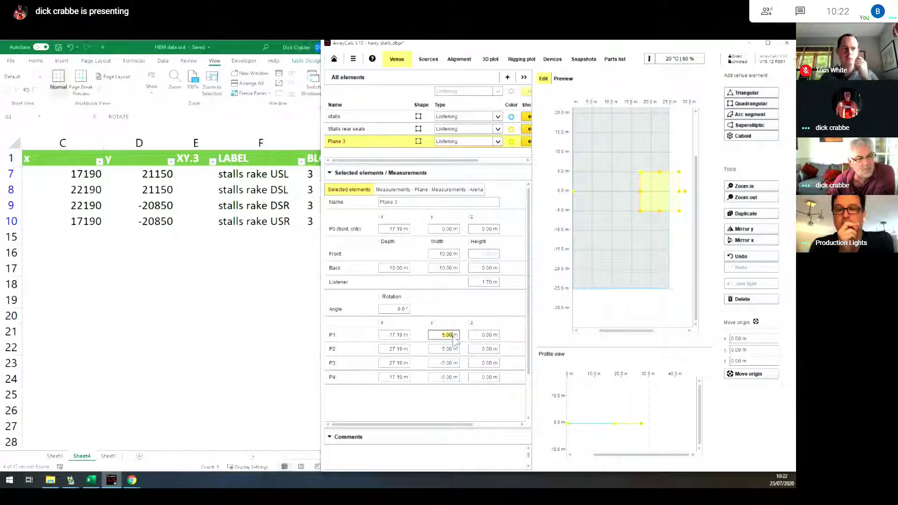
text(21.15)
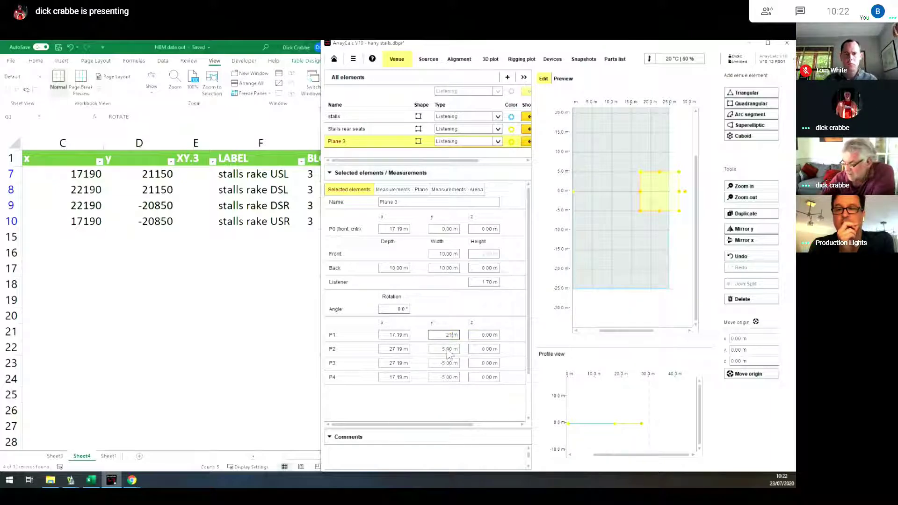
key(Return)
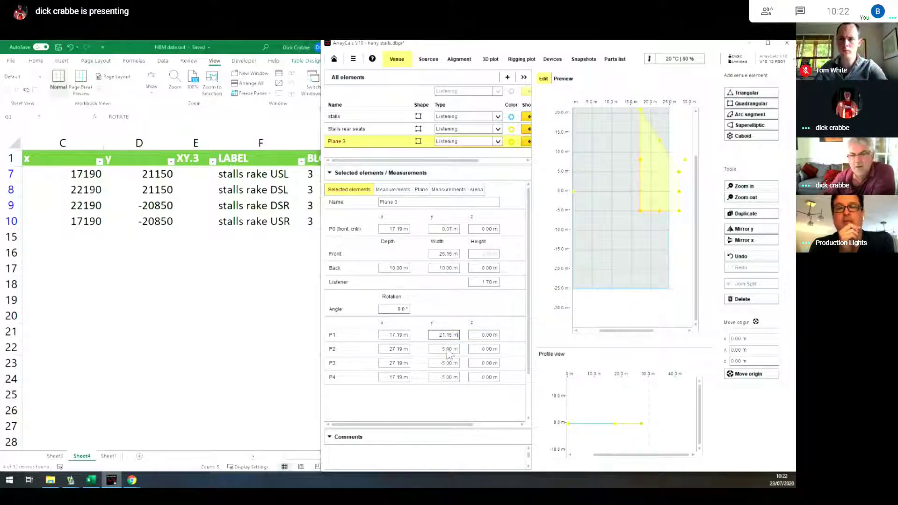
double_click(447, 349)
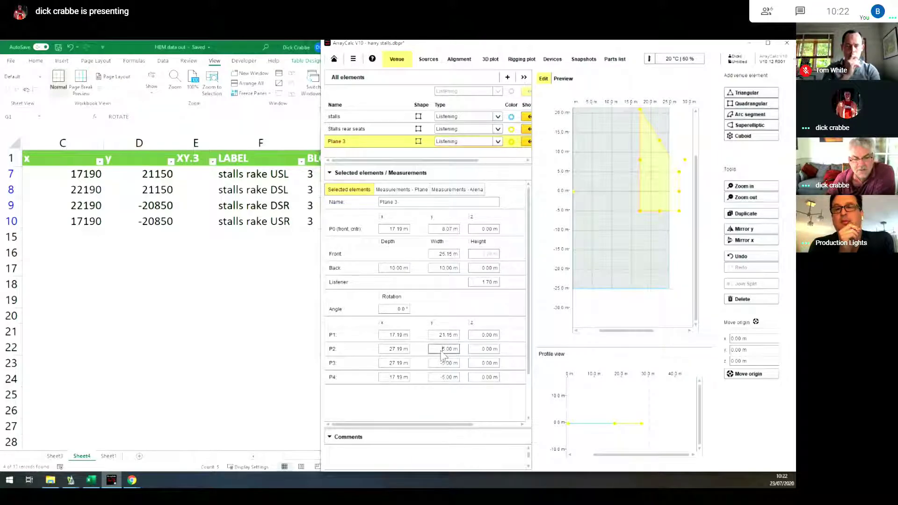
text(21.15)
key(Return)
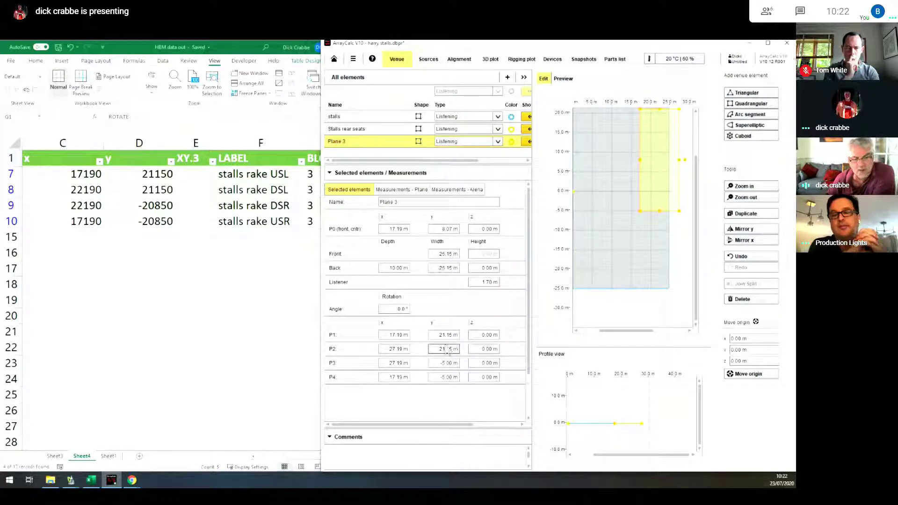
Step: Set the y coordinate of P3 on the new plane to -20.85 m
double_click(443, 364)
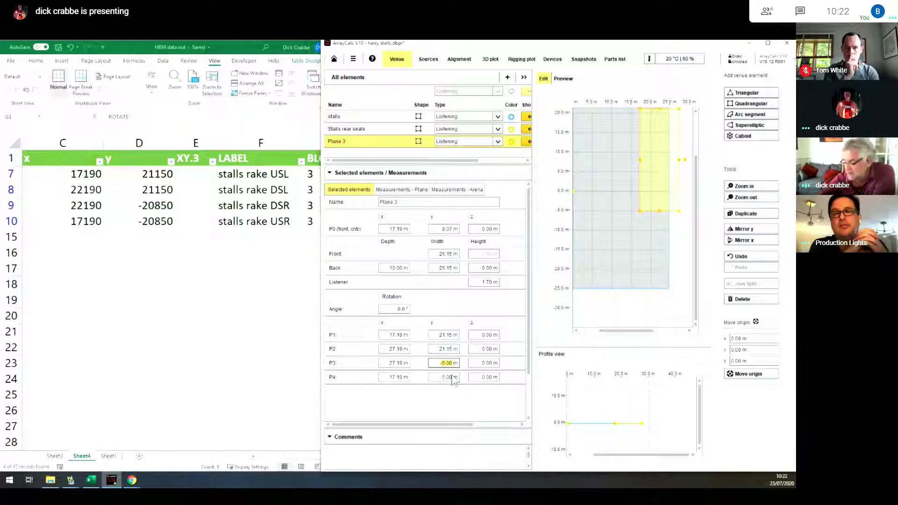
key(BackSpace)
text(-20)
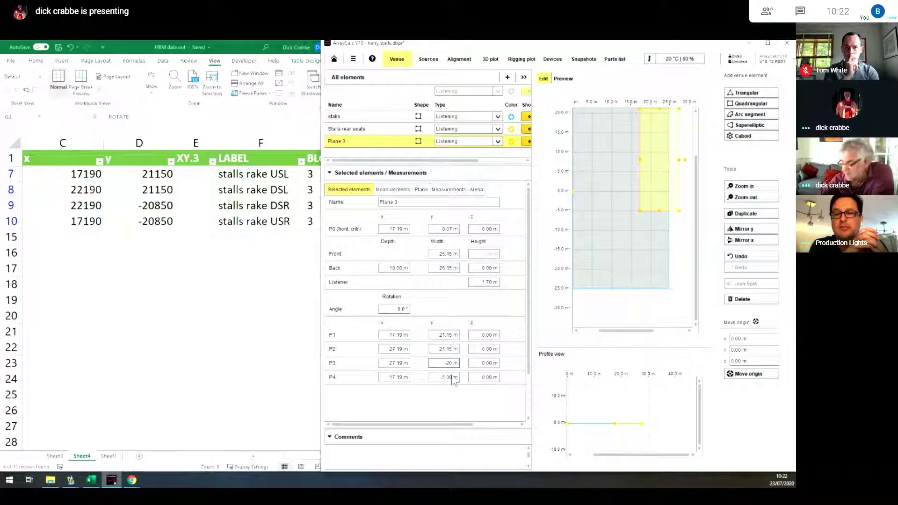
text(.85)
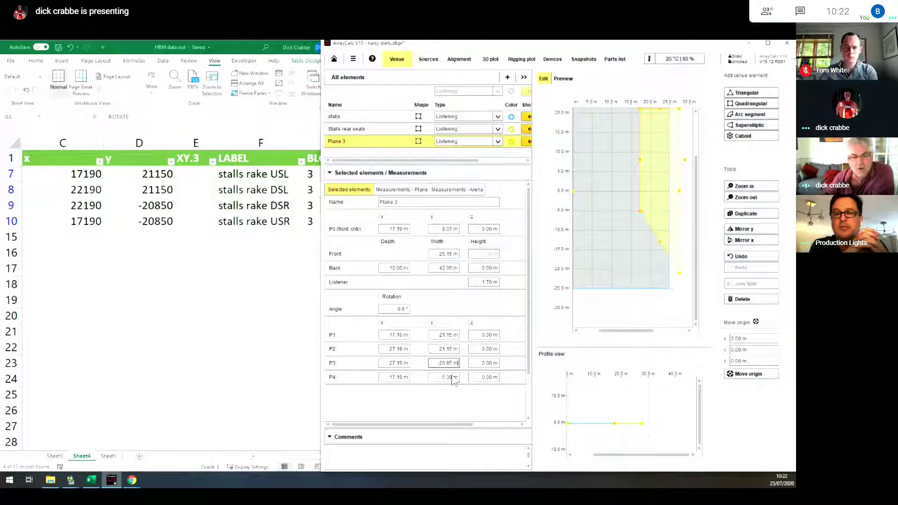
click(443, 380)
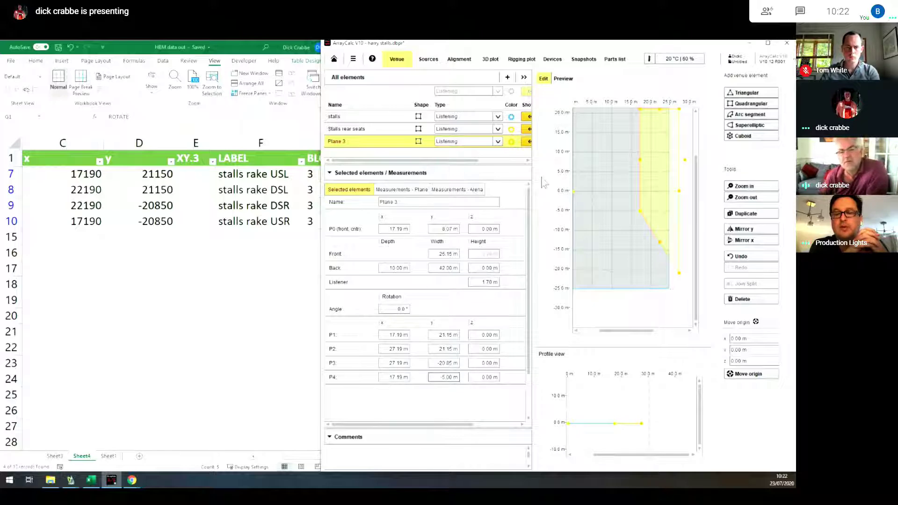
Step: Export the venue to the CAD Class folder as "harry stalls export", replacing the existing file
click(524, 78)
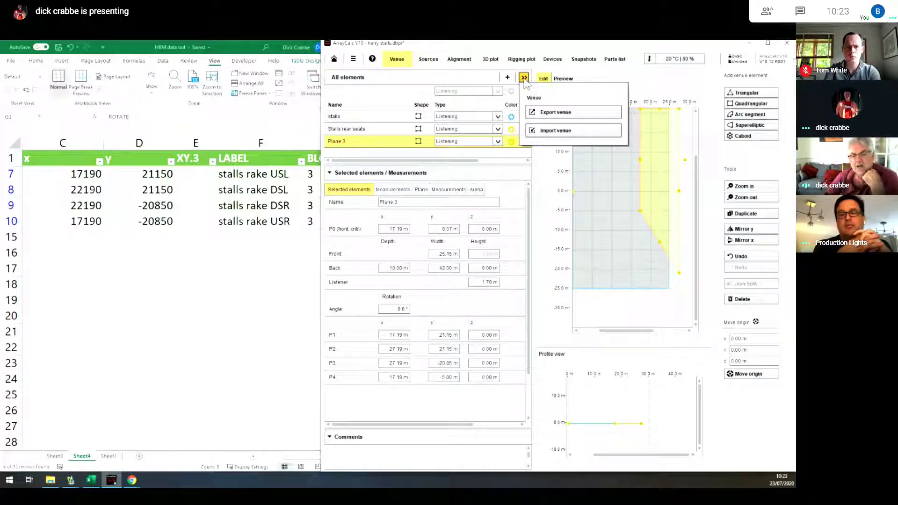
click(555, 113)
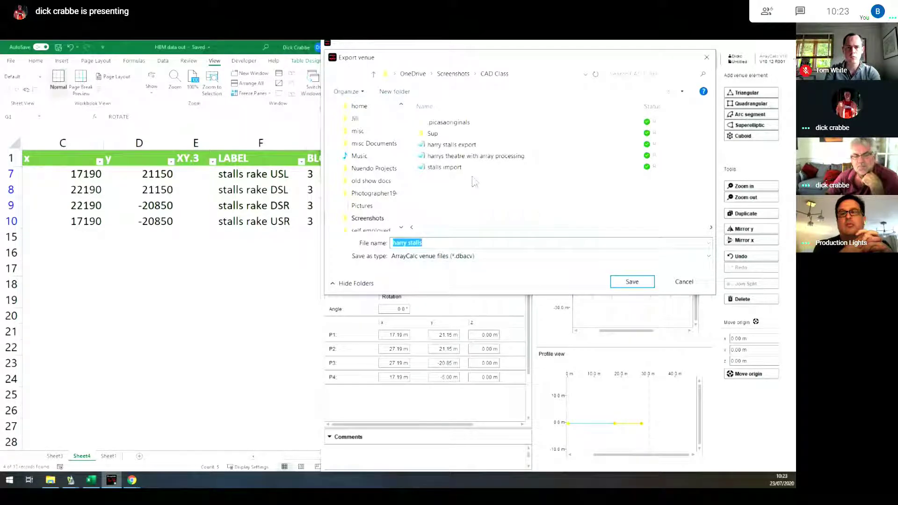
click(468, 145)
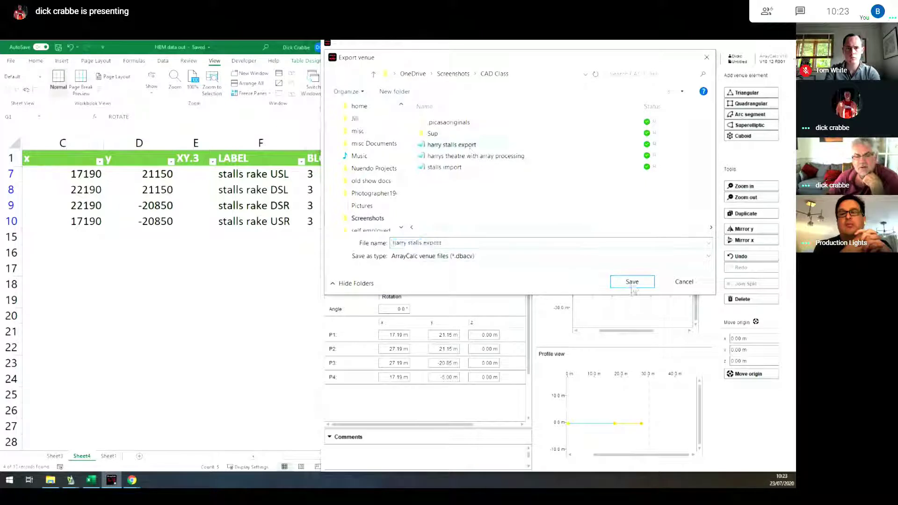
click(633, 282)
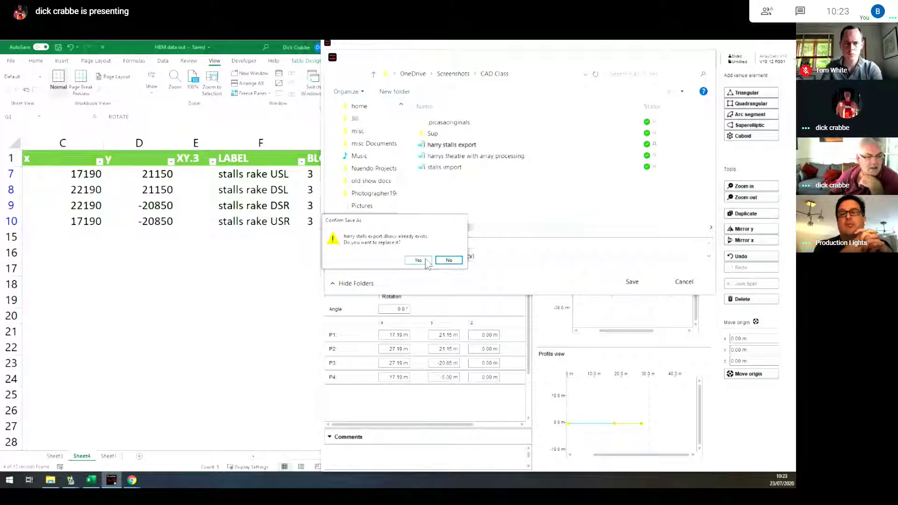
click(426, 261)
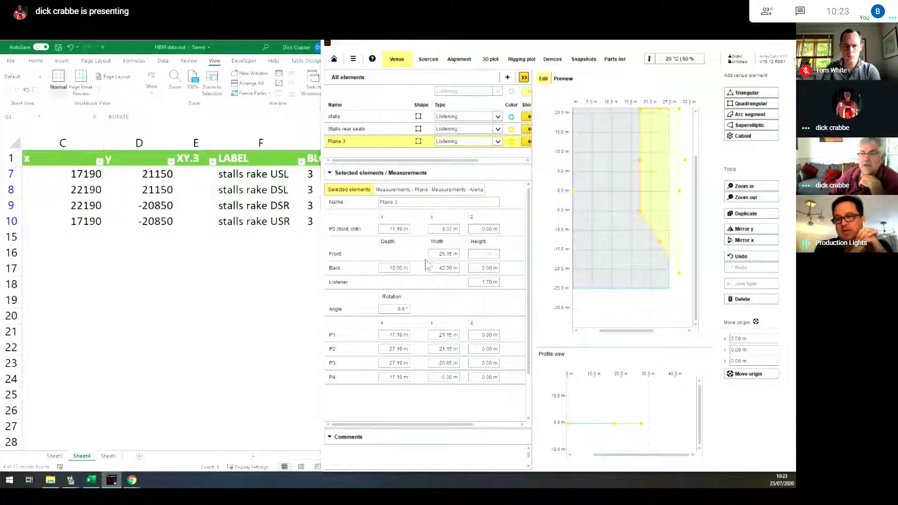
Step: Clear the workbook away and open the exported "harry stalls export" file from the CAD Class folder in a full-size Notepad window
click(247, 49)
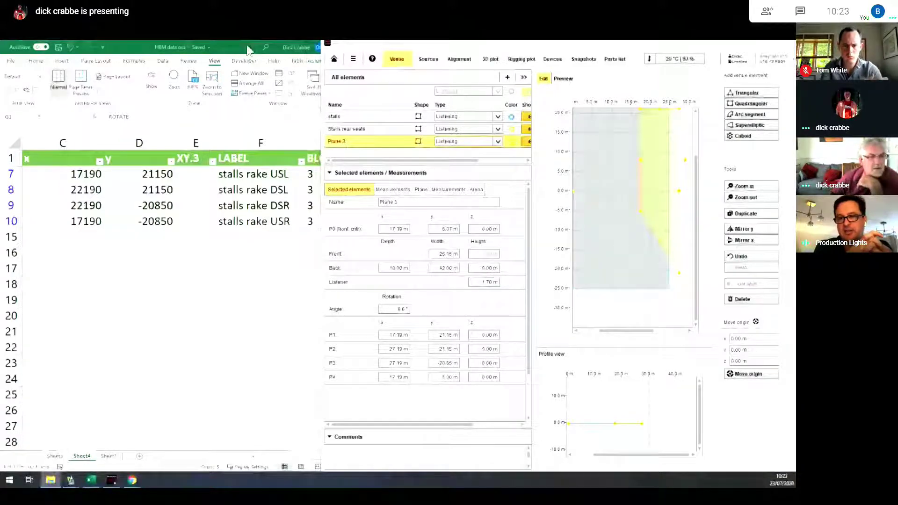
key(super+Down)
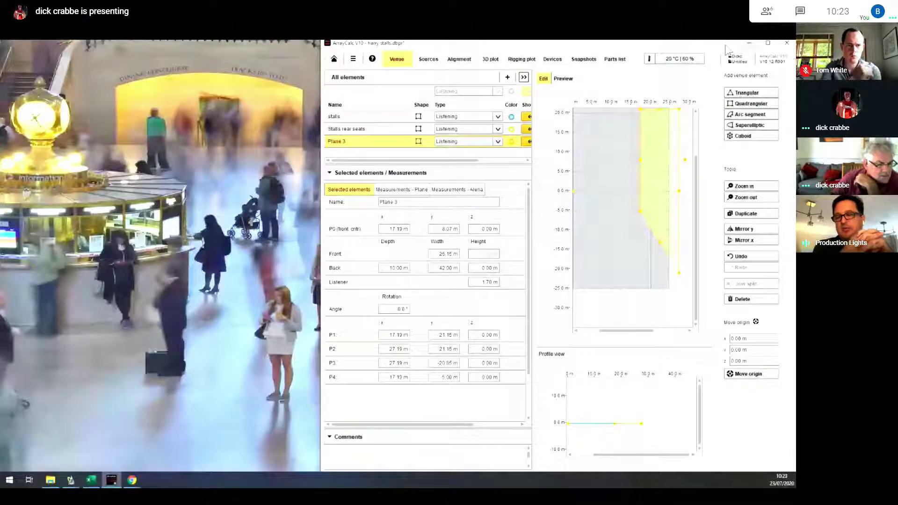
key(alt+Tab)
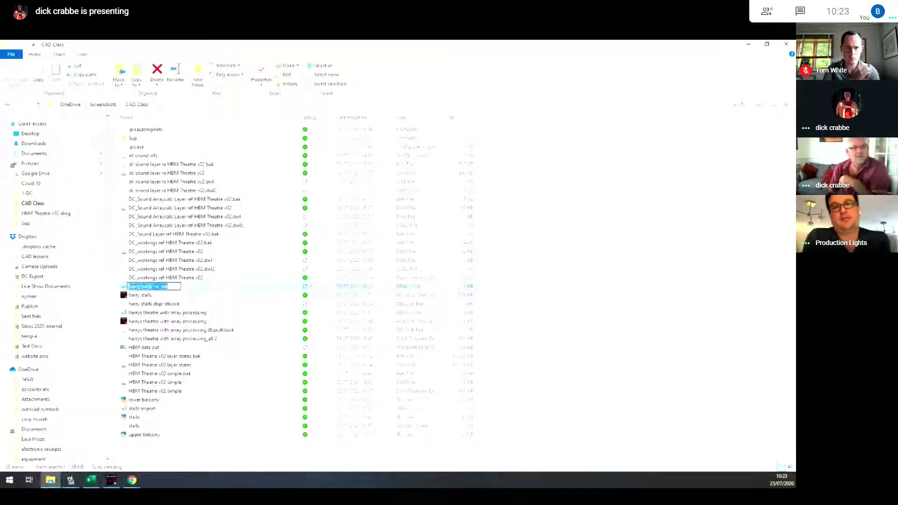
double_click(165, 288)
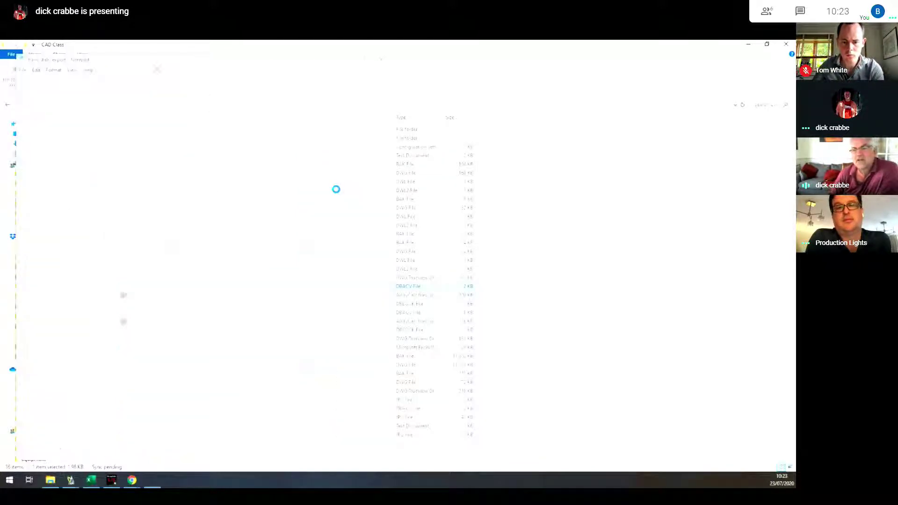
click(750, 47)
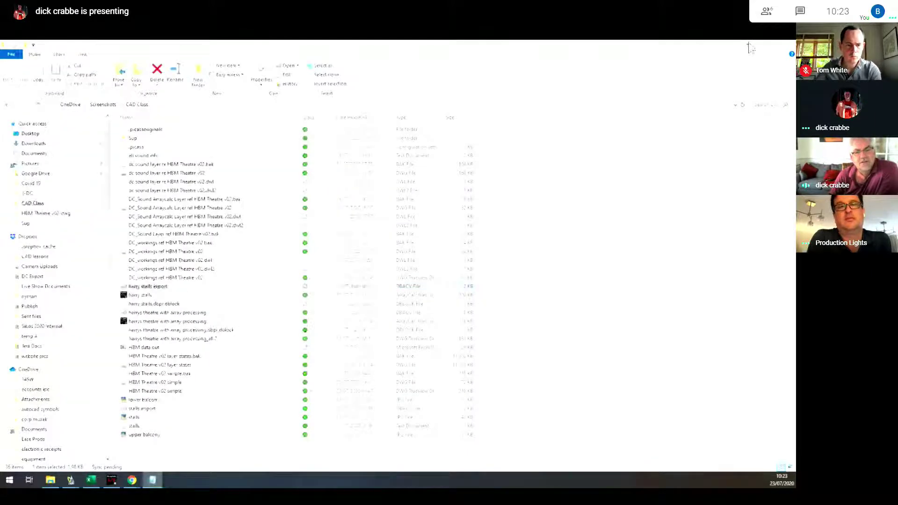
key(super+Up)
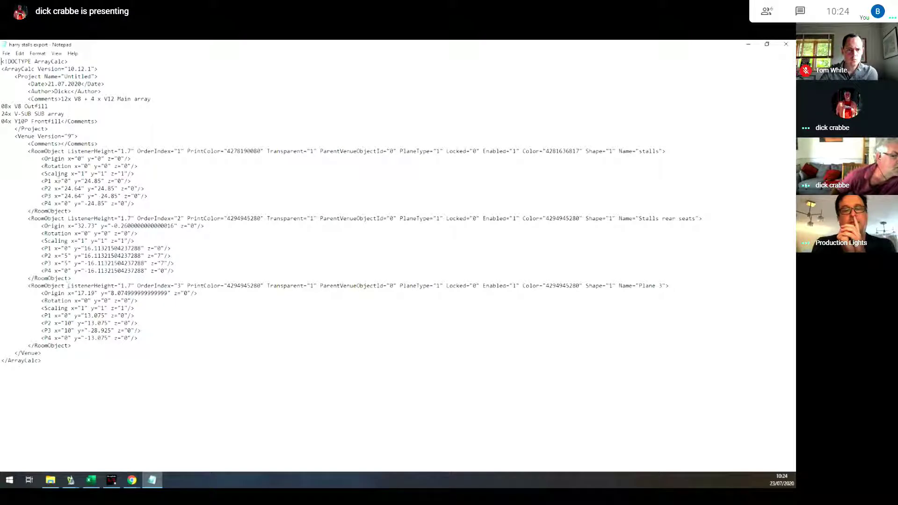
Step: Change the P2 x value of the "stalls" room object to 50 in the exported venue file and save it
drag(66, 188, 81, 188)
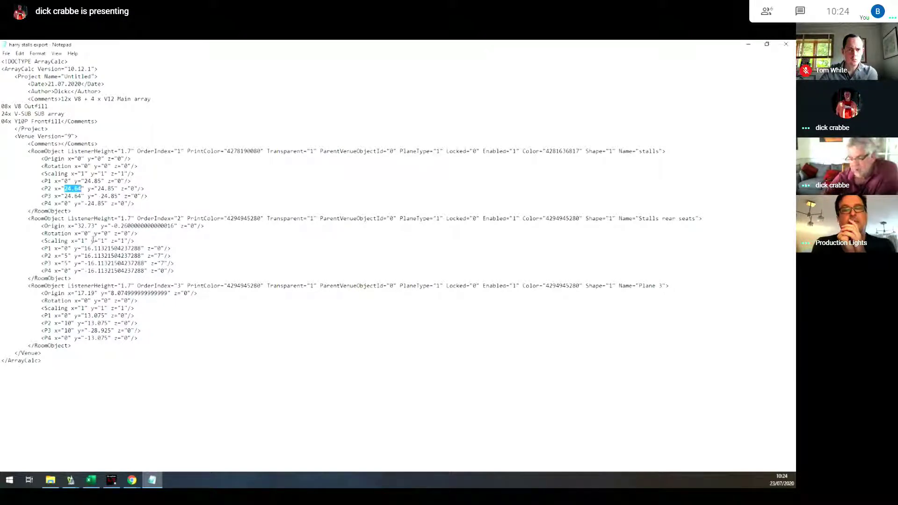
text(50)
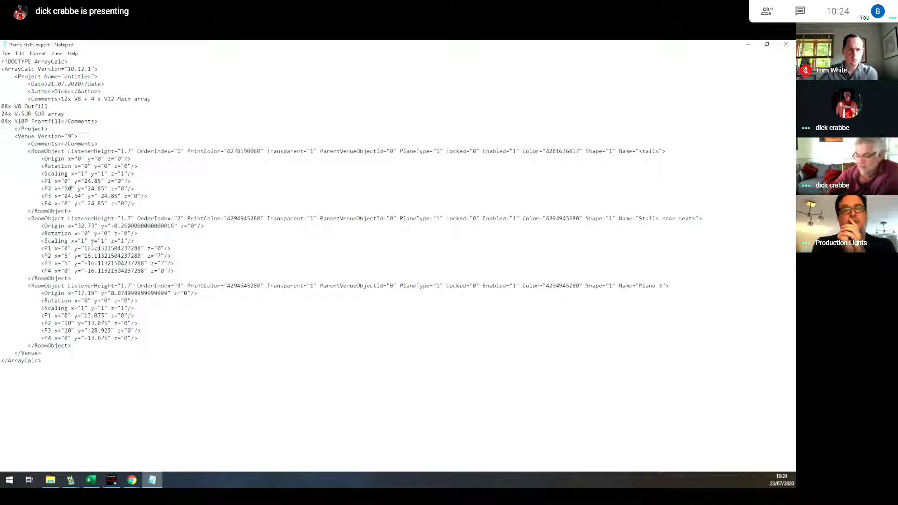
key(Return)
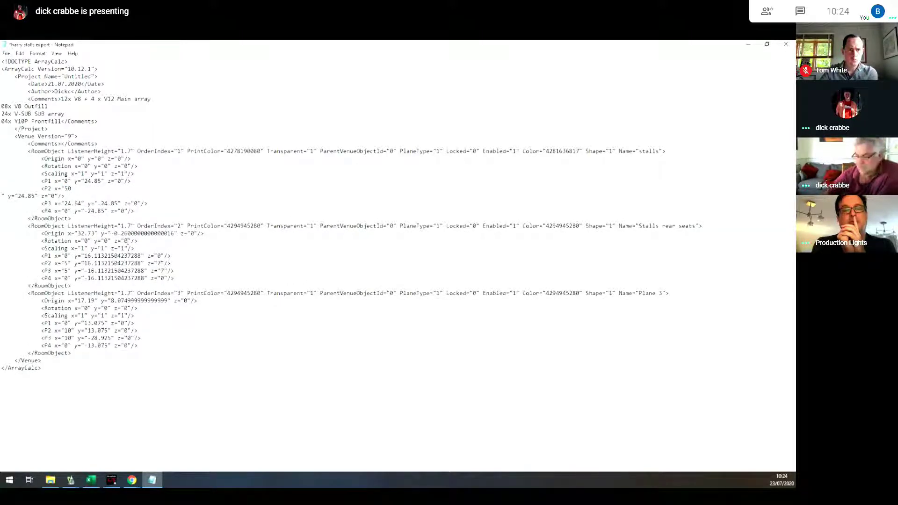
key(BackSpace)
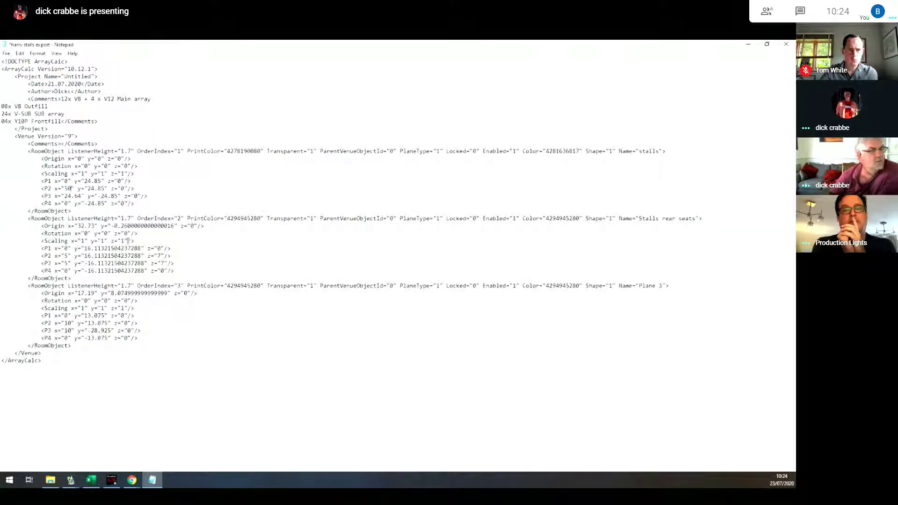
click(6, 55)
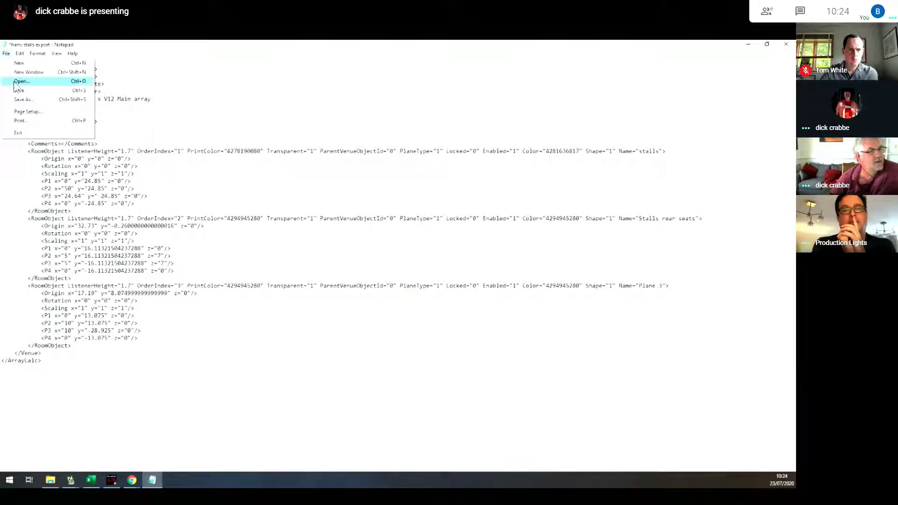
click(28, 89)
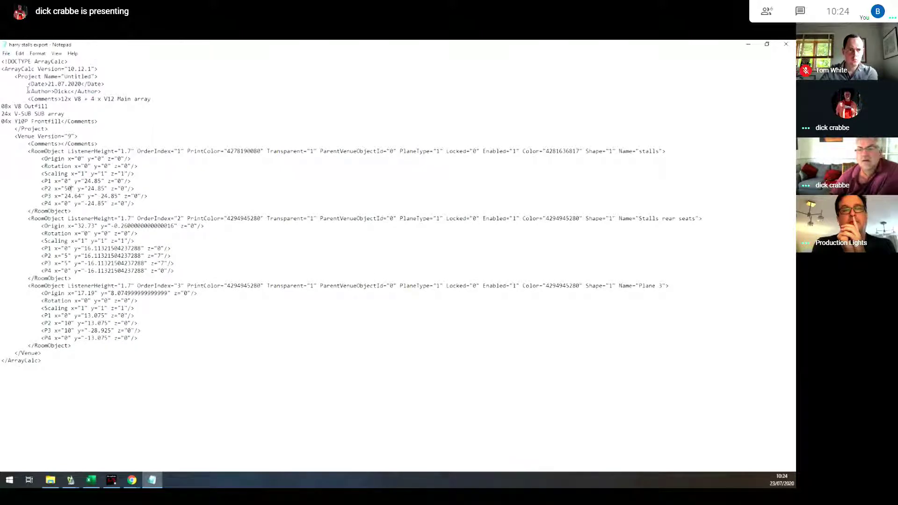
Step: Switch to ArrayCalc in a full-size window and export the venue to the CAD Class folder as "harry stalls export", replacing the existing file
click(748, 44)
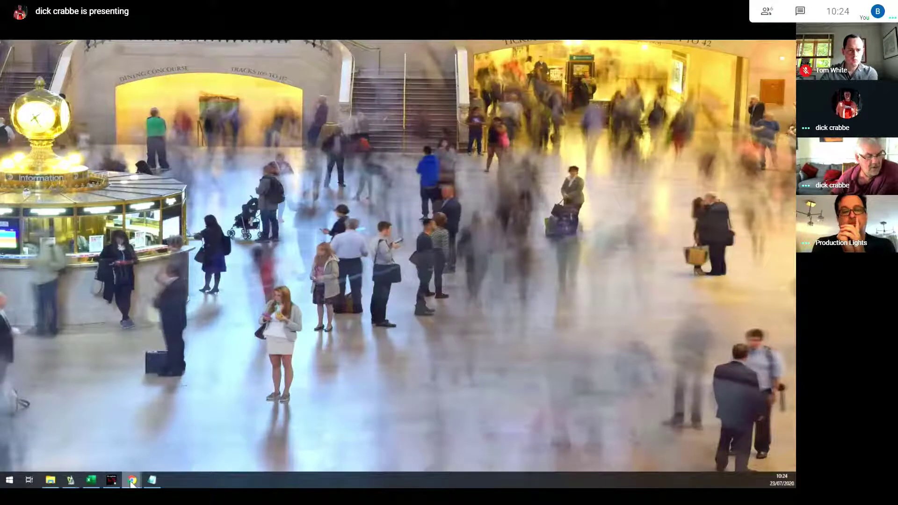
click(112, 480)
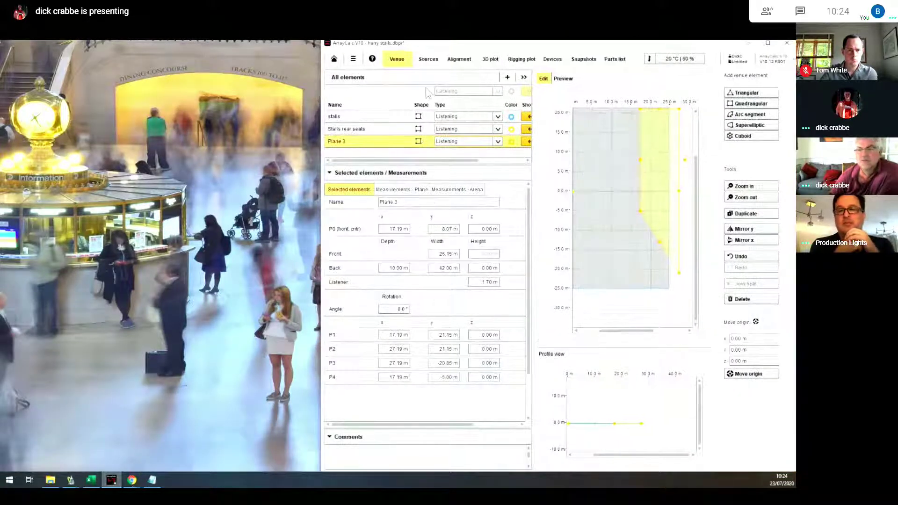
click(768, 43)
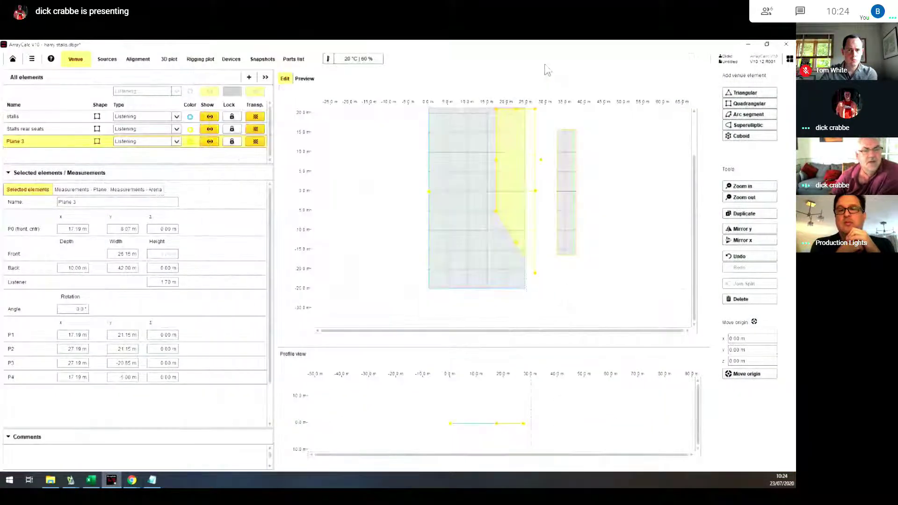
click(265, 78)
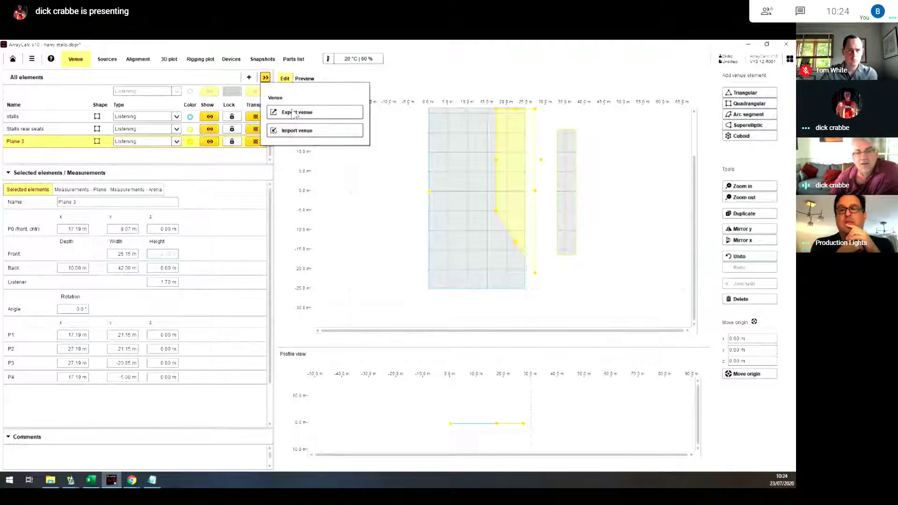
click(293, 114)
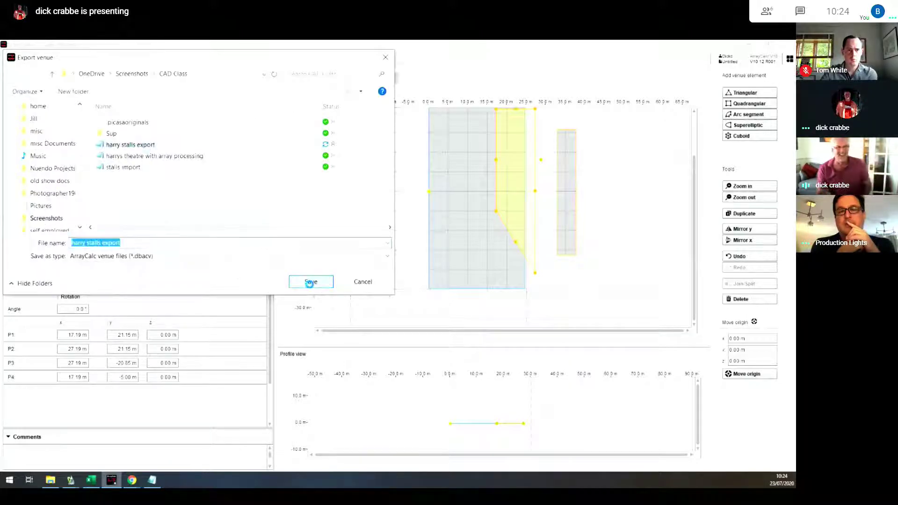
click(311, 282)
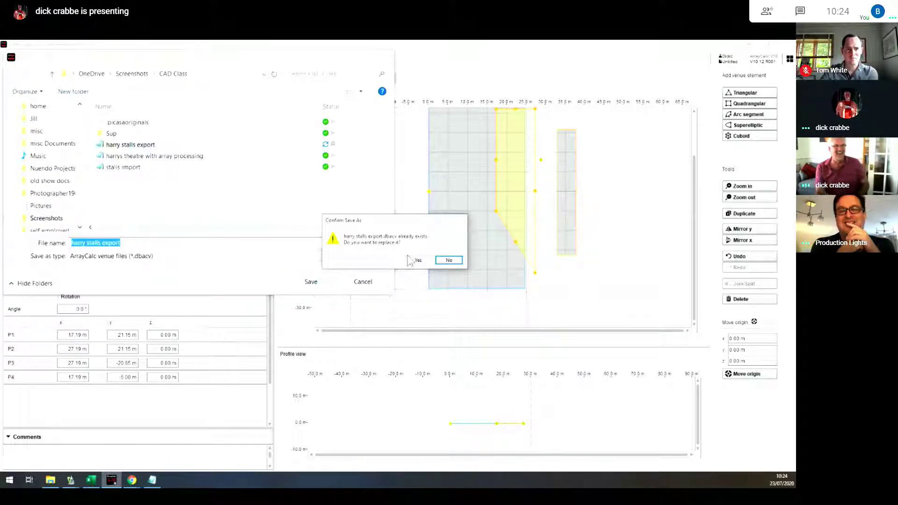
click(412, 261)
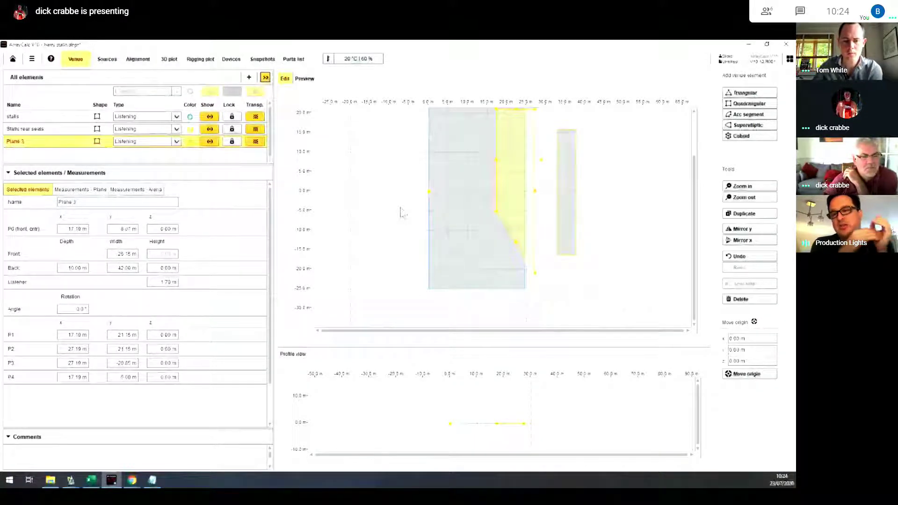
Step: Import a venue file into the project and bring up the properties of its Floor element
click(265, 77)
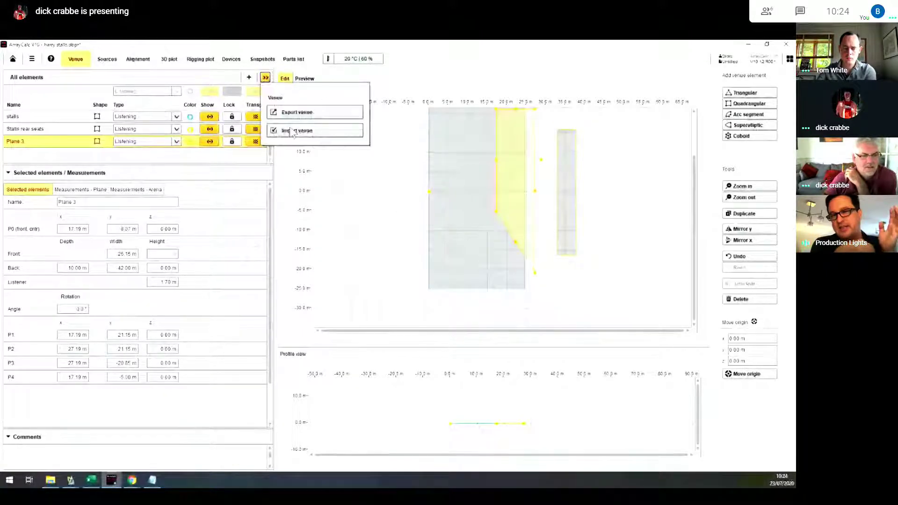
click(293, 131)
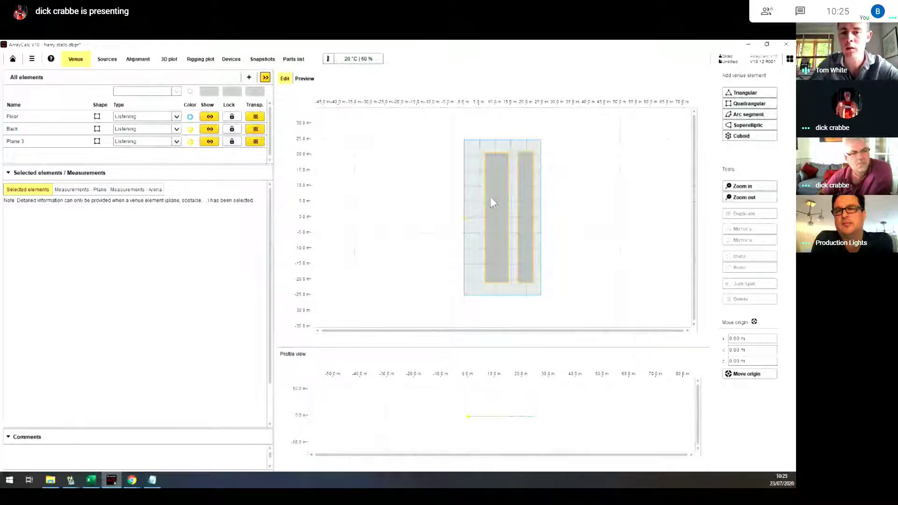
click(52, 118)
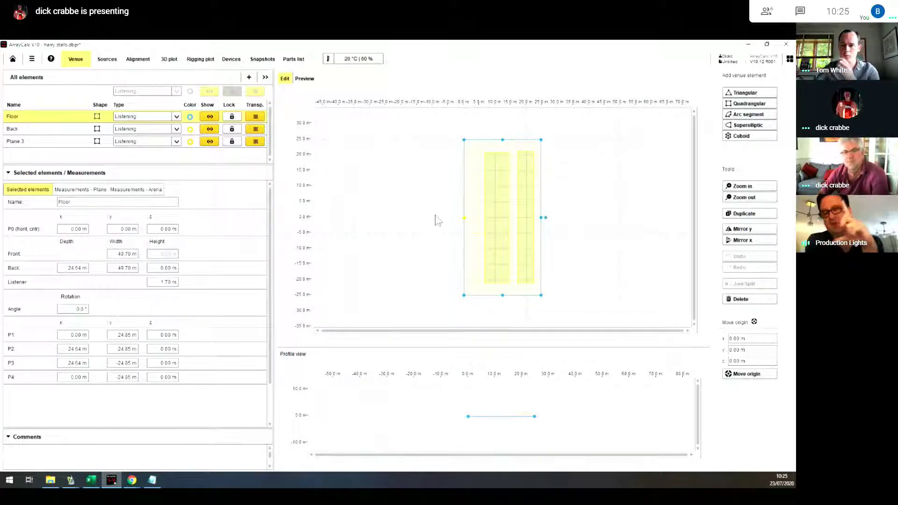
Step: Widen the back edge of the Floor plane symmetrically to about 60.5 m by moving its rear corner outward
scroll(500, 224, up, 1)
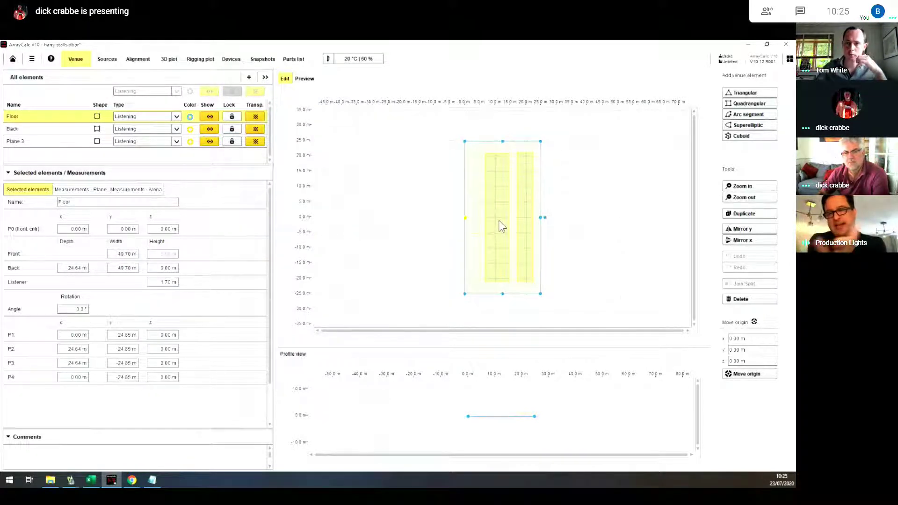
scroll(499, 222, up, 1)
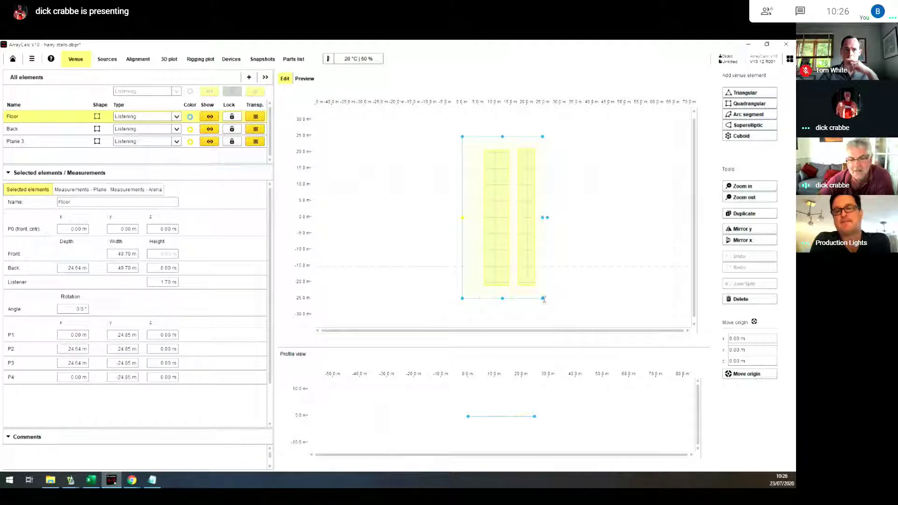
drag(543, 298, 544, 317)
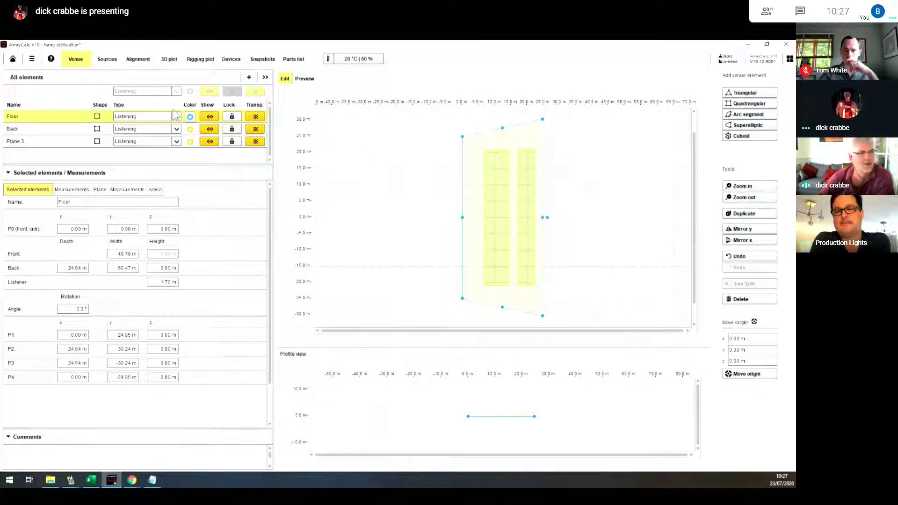
Step: Open the ArrayCalc project "harrys theatre with array processing" from the CAD Class folder
click(31, 60)
click(55, 113)
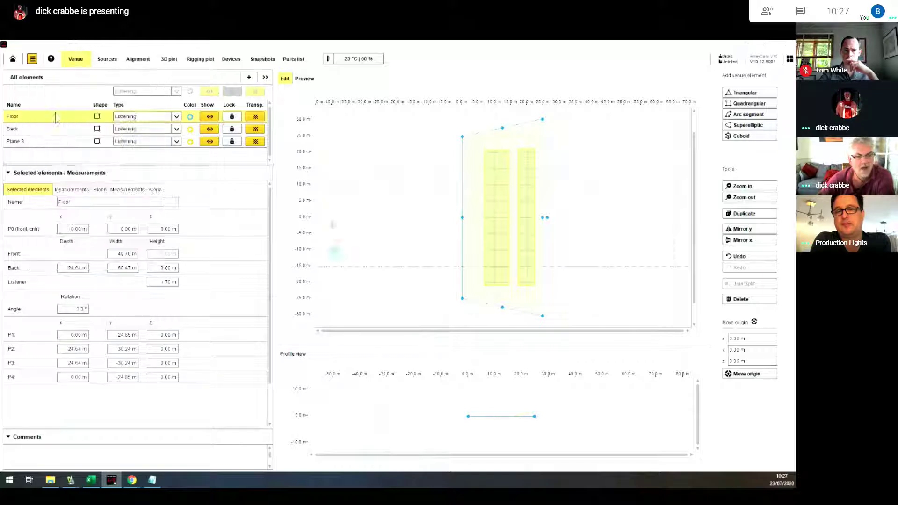
click(414, 283)
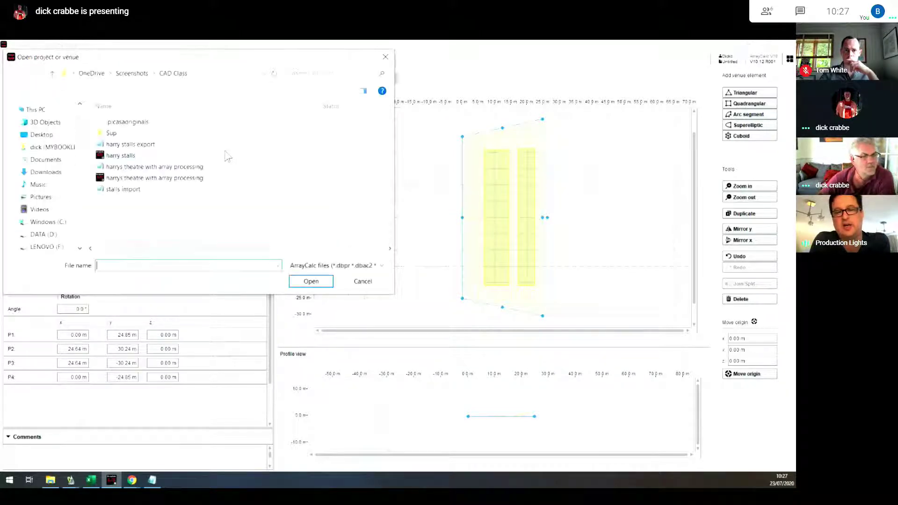
click(188, 179)
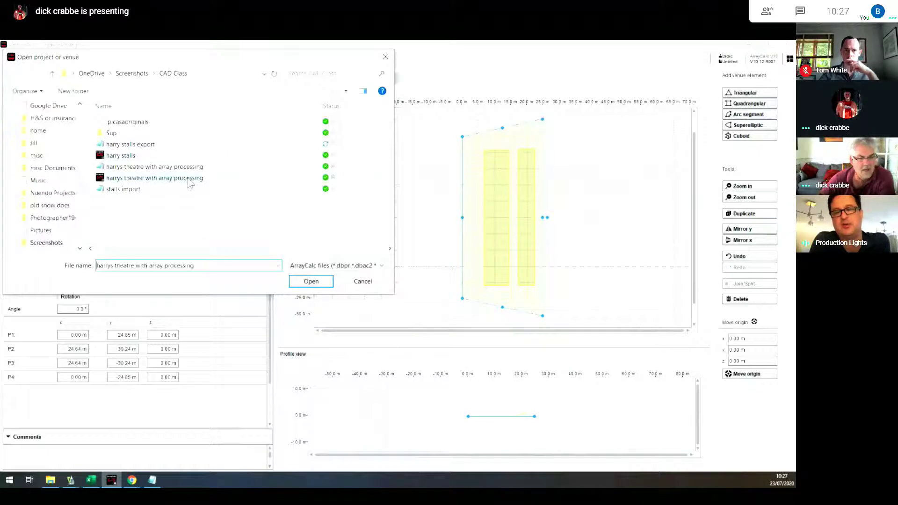
click(312, 282)
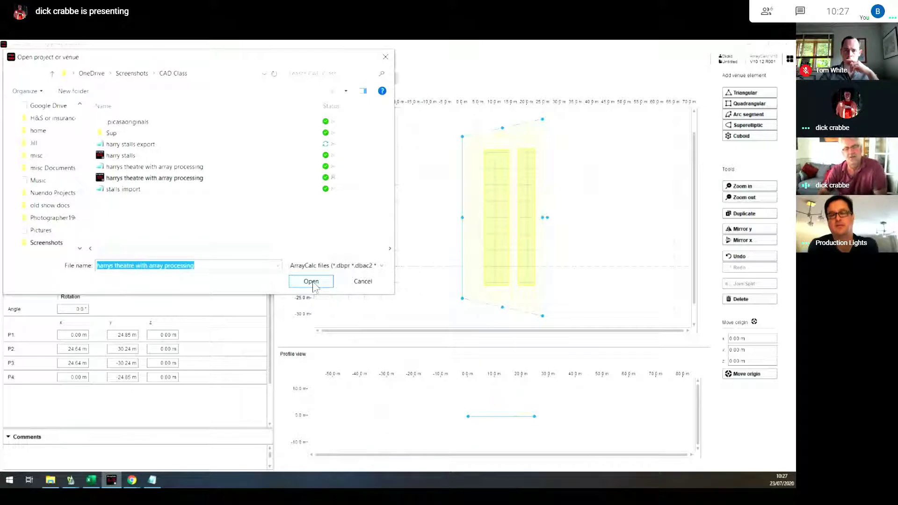
click(311, 282)
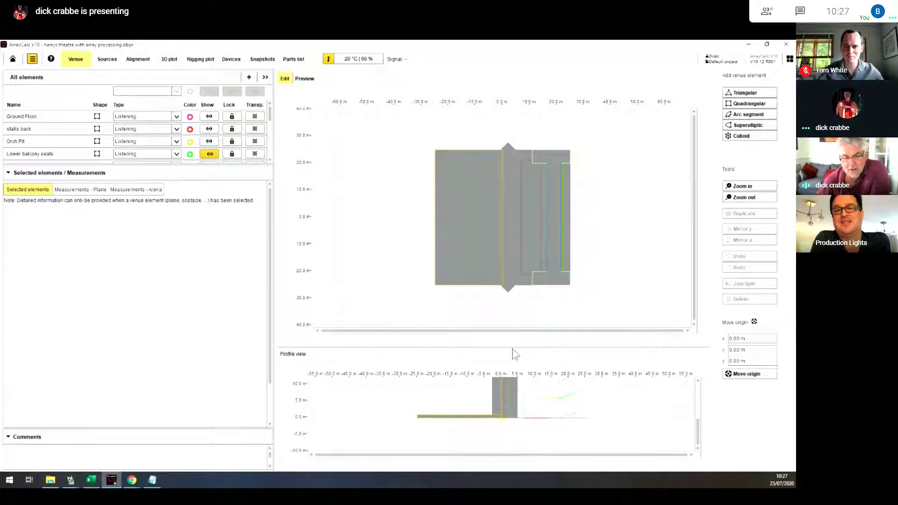
Step: Enlarge the profile view of the venue to examine its balcony and seating planes from the side
drag(512, 347, 503, 219)
scroll(583, 360, up, 4)
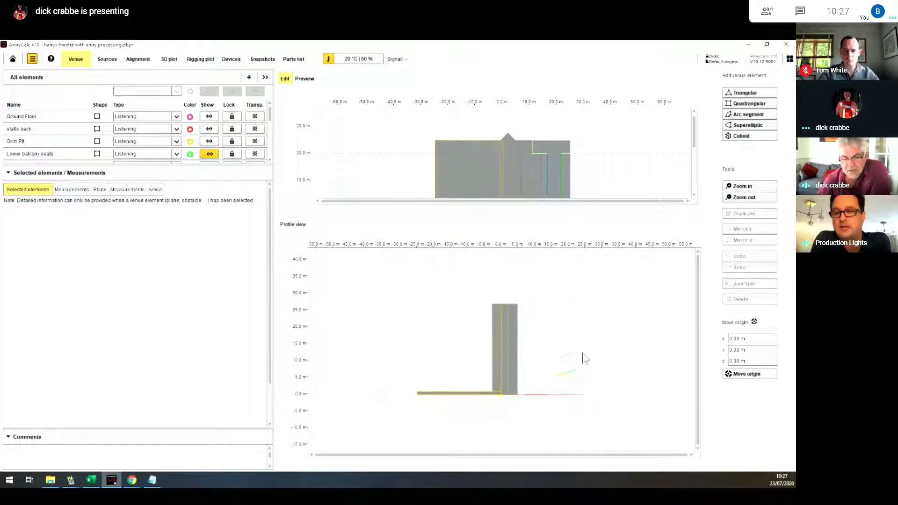
scroll(592, 366, up, 2)
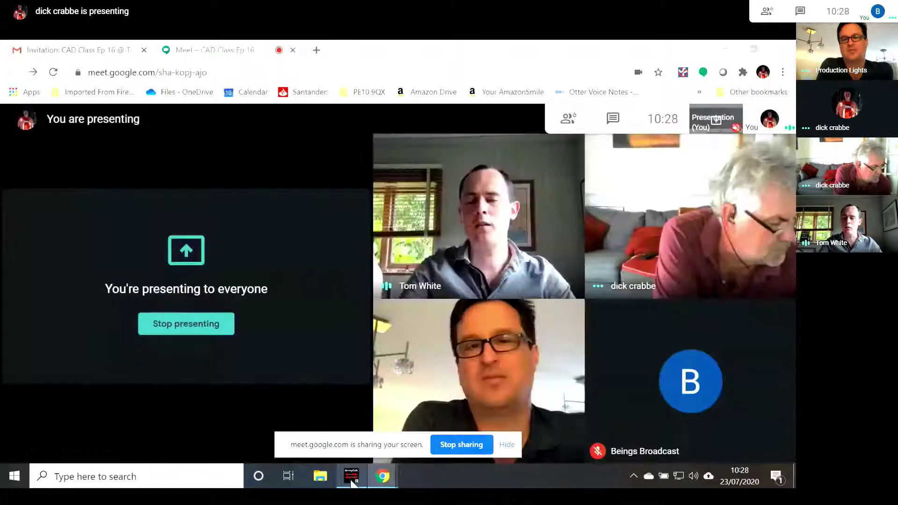
Step: Switch to the ArrayCalc 3D plot and bring up the DXF export of all sources, cancelling it without saving a file
click(351, 478)
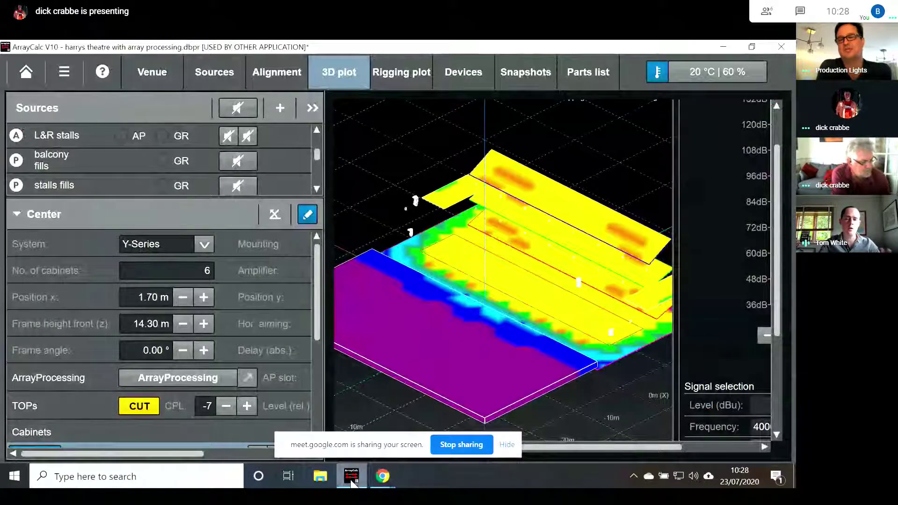
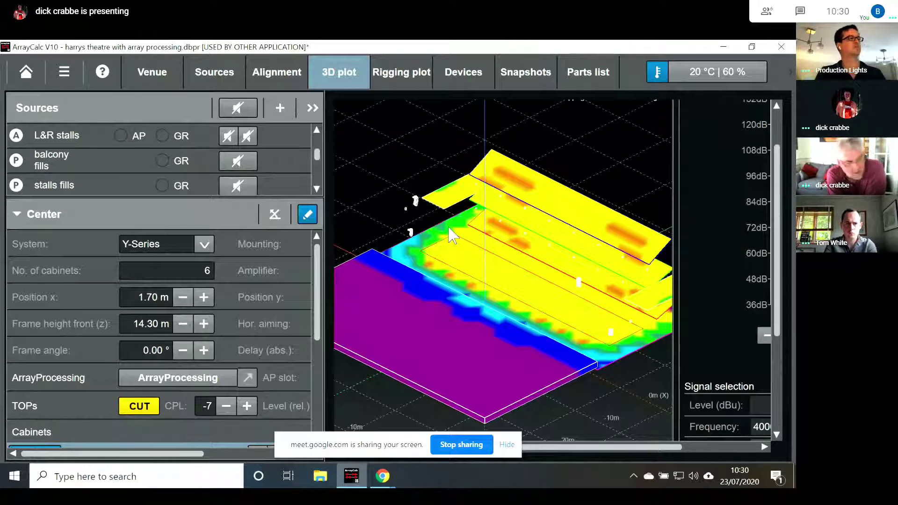
click(312, 108)
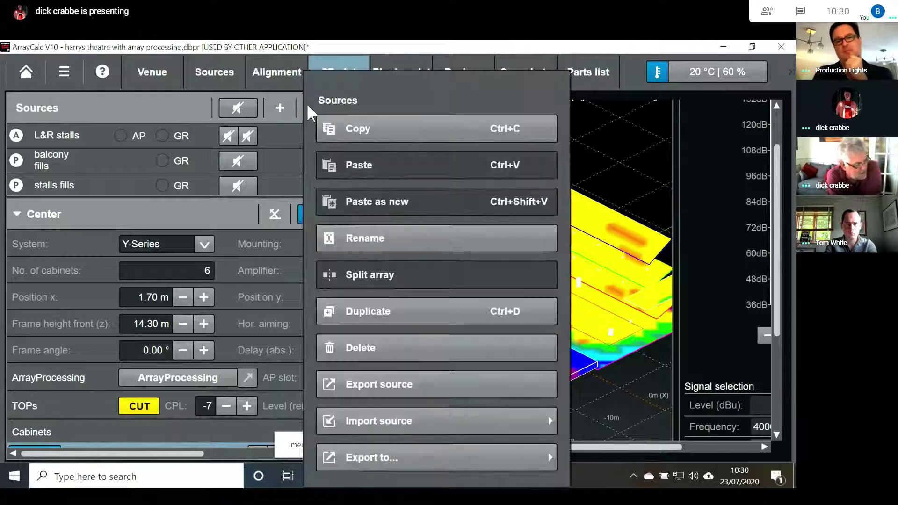
click(421, 454)
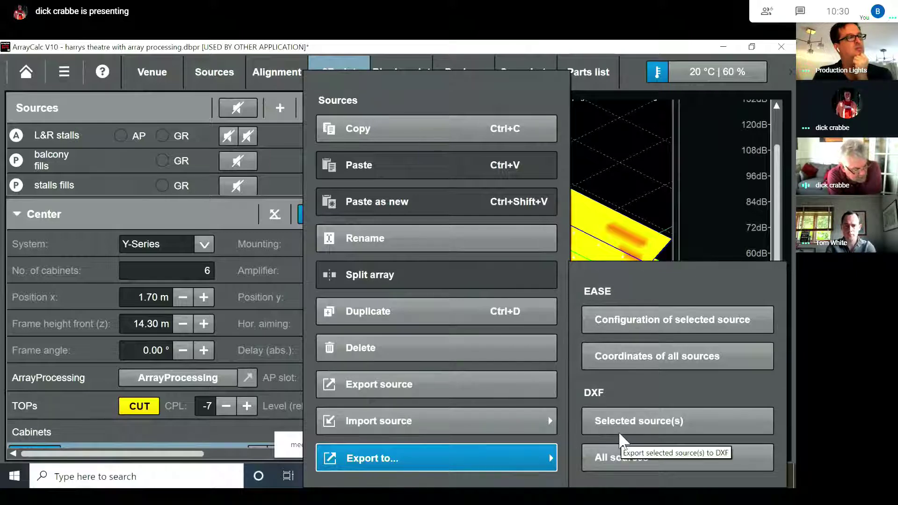
click(628, 458)
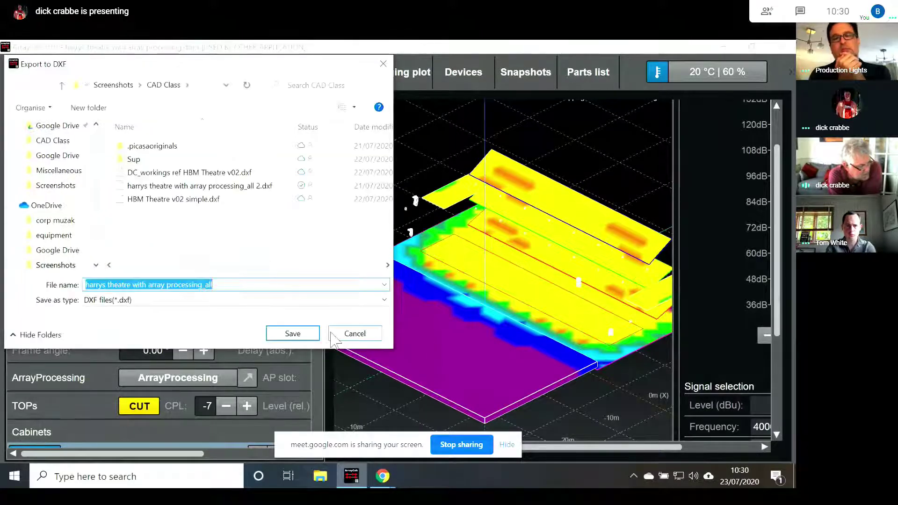
click(347, 333)
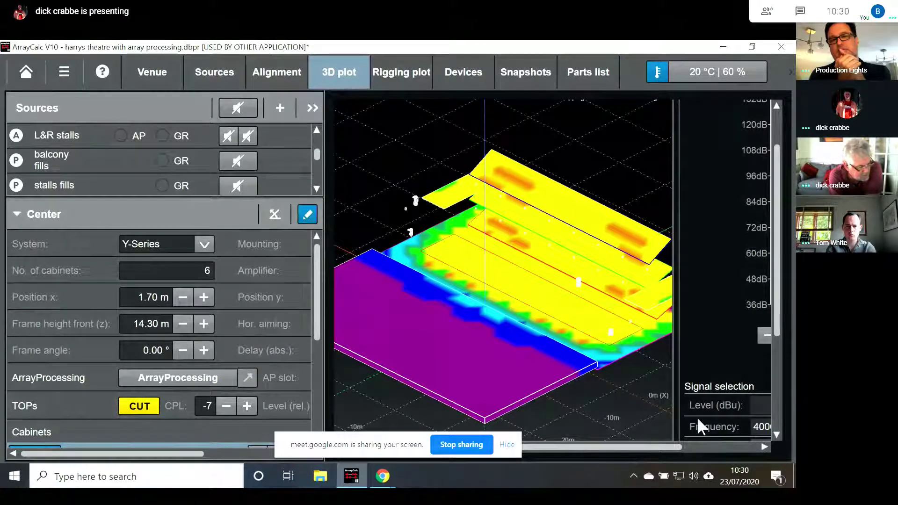
Step: Stop sharing this screen and switch to the DraftSight drawing "DC_Sound Arraycalc Layer ref HBM Theatre v02"
click(472, 445)
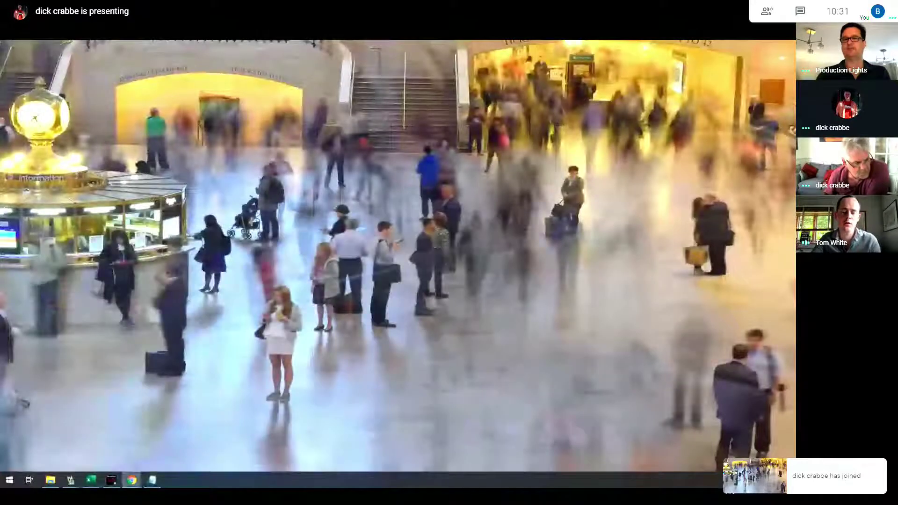
mouse_move(71, 481)
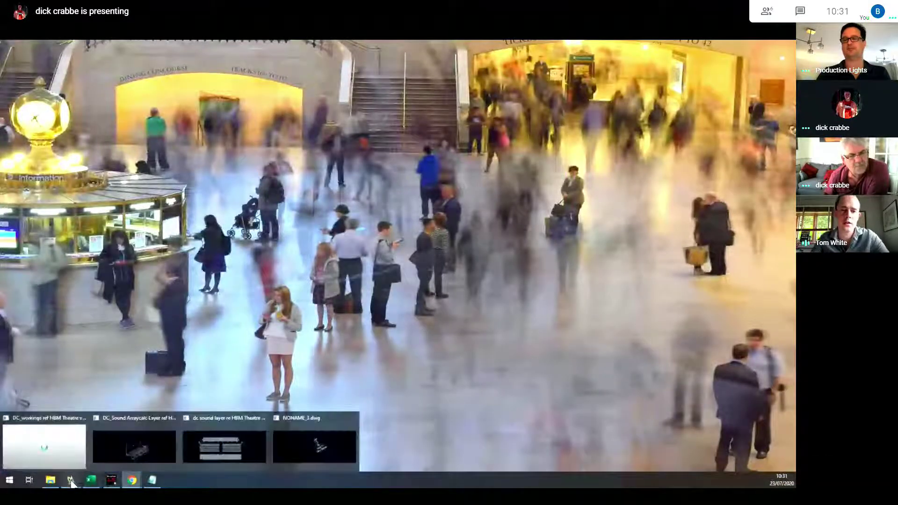
click(114, 444)
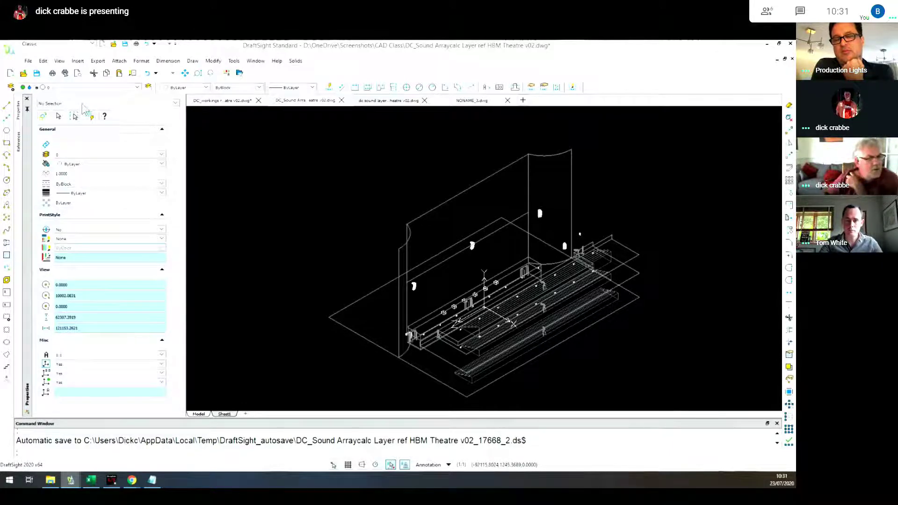
Step: Unload the referenced drawing "HBM Theatre v02 layer states" to isolate the loudspeaker sources in the isometric view
click(19, 141)
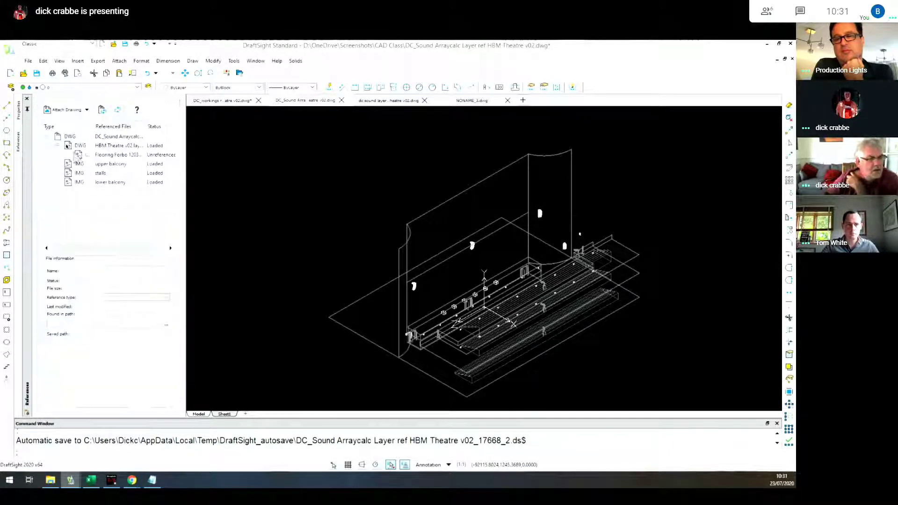
click(116, 146)
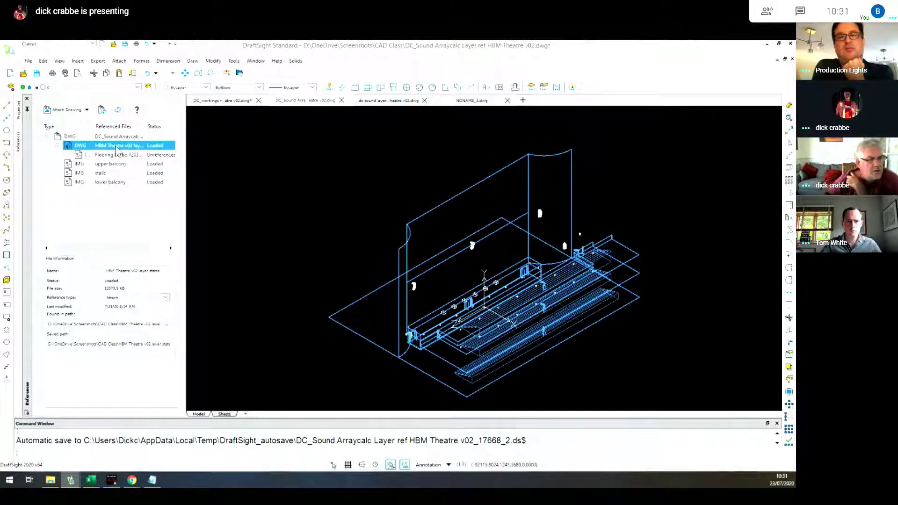
right_click(117, 150)
click(130, 162)
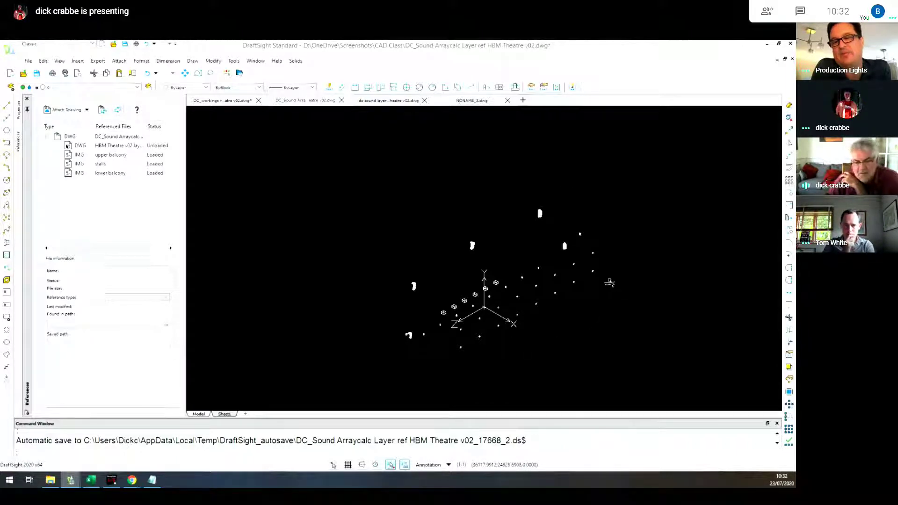
scroll(497, 275, up, 3)
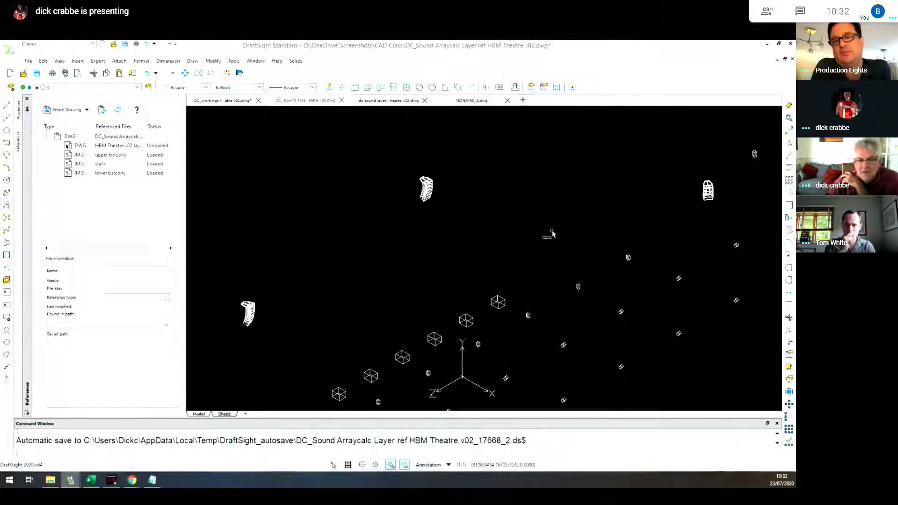
mouse_move(544, 233)
middle_down()
mouse_move(473, 287)
mouse_move(524, 245)
middle_up()
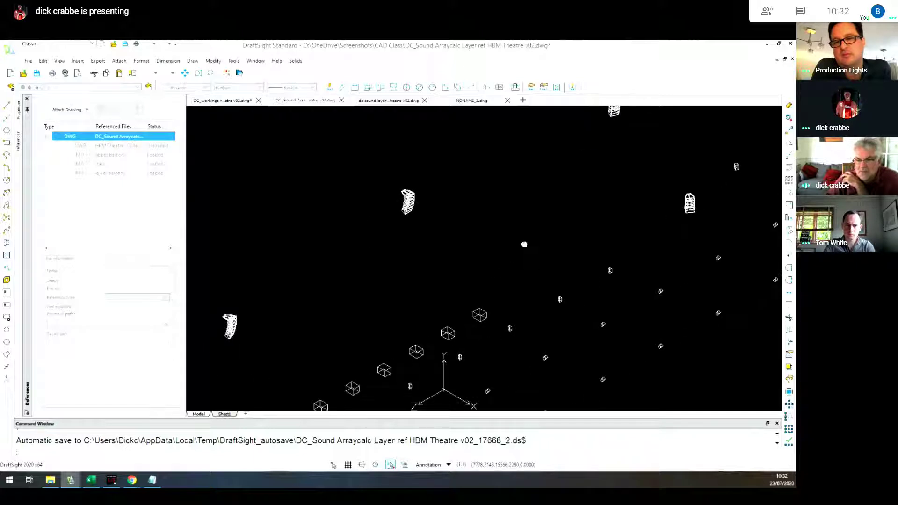
shift+middle_drag(464, 280, 537, 268)
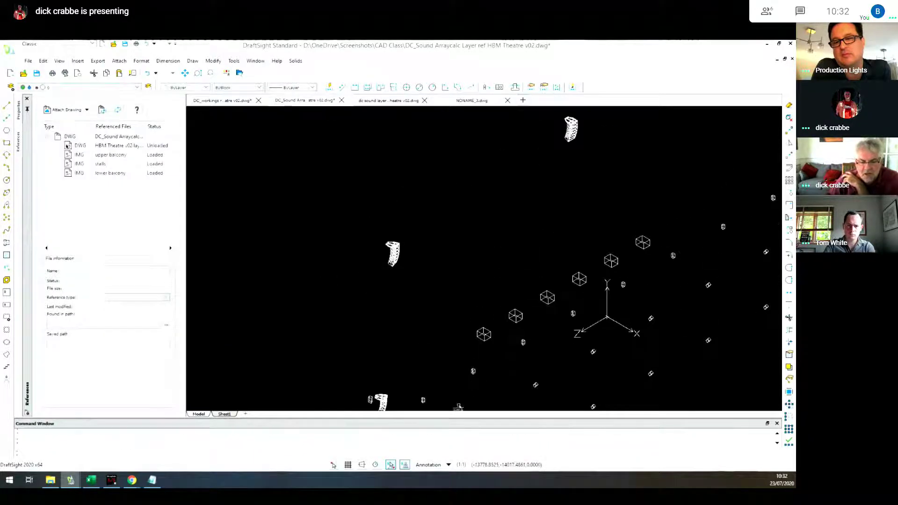
Step: Select the front-most point-source loudspeaker in the isometric view to check its layer, and clear the selection
shift+middle_drag(454, 406, 504, 289)
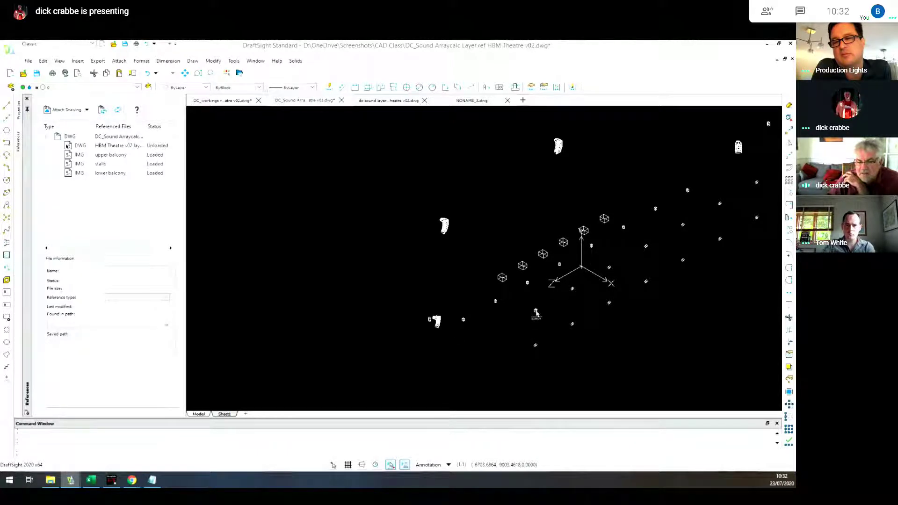
click(535, 346)
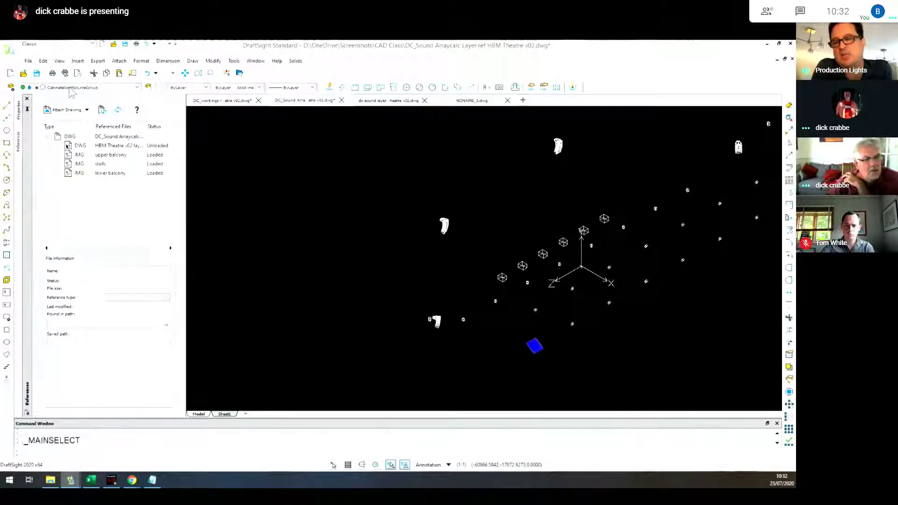
click(393, 239)
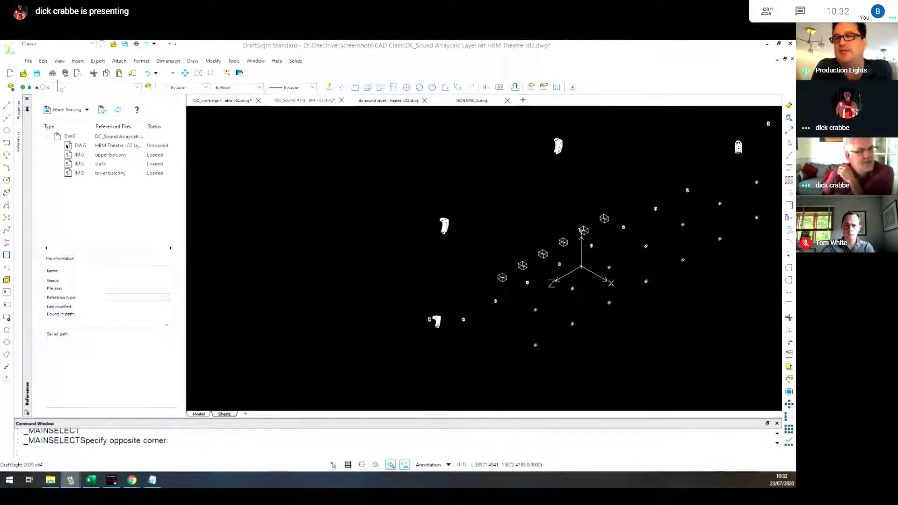
Step: Reload the referenced drawing "HBM Theatre v02 layer states" into the loudspeaker drawing
right_click(126, 149)
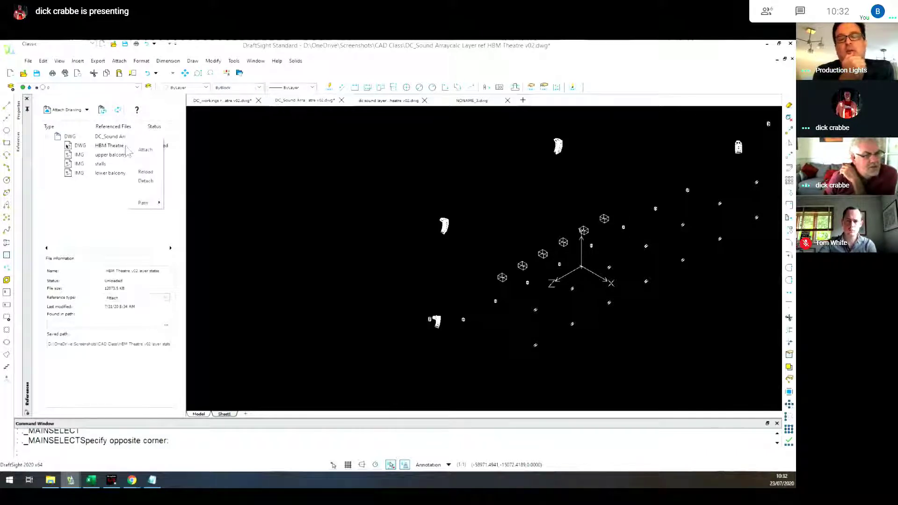
click(138, 165)
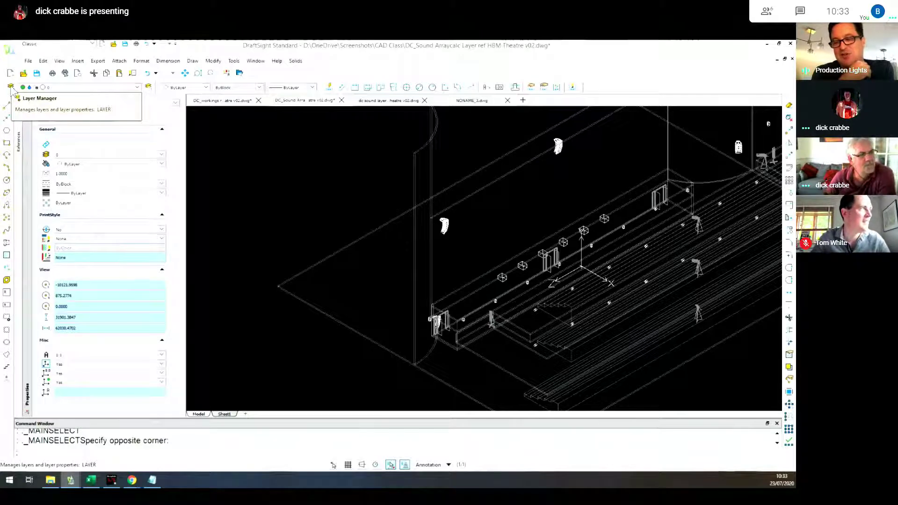
Step: Review the full layer list in the Layers Manager, including cabinet, frame and coverage overlay layers, and close it without changes
click(11, 88)
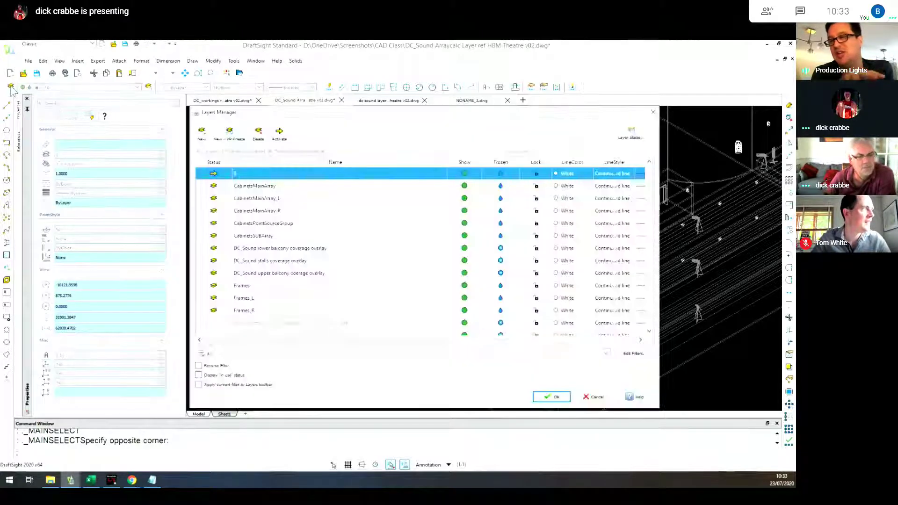
drag(655, 212, 661, 327)
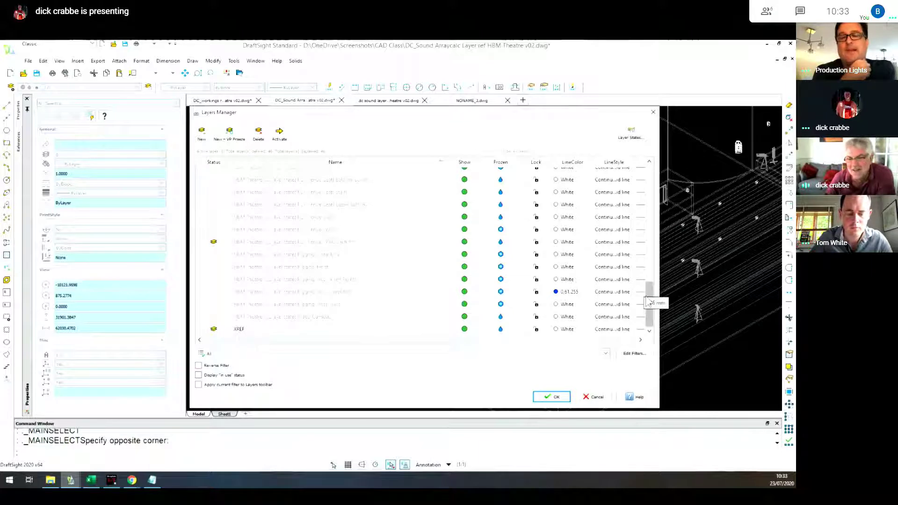
drag(651, 303, 662, 178)
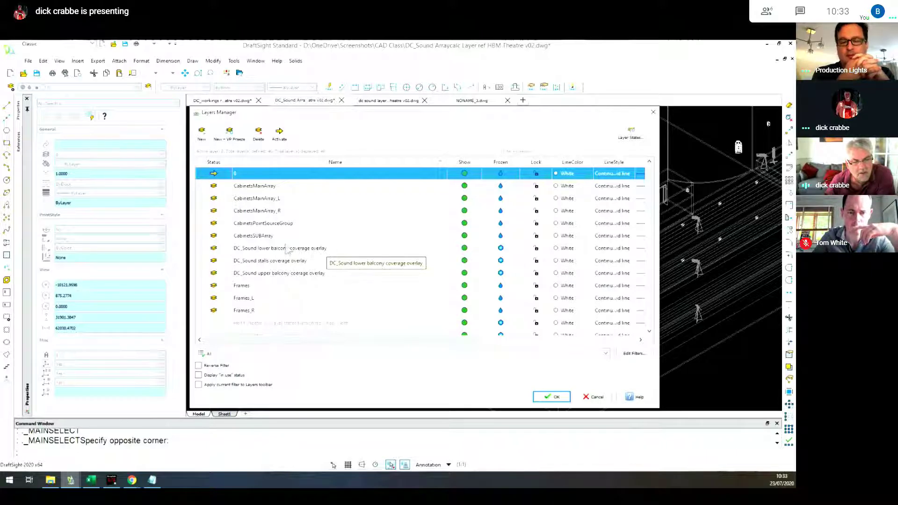
click(594, 398)
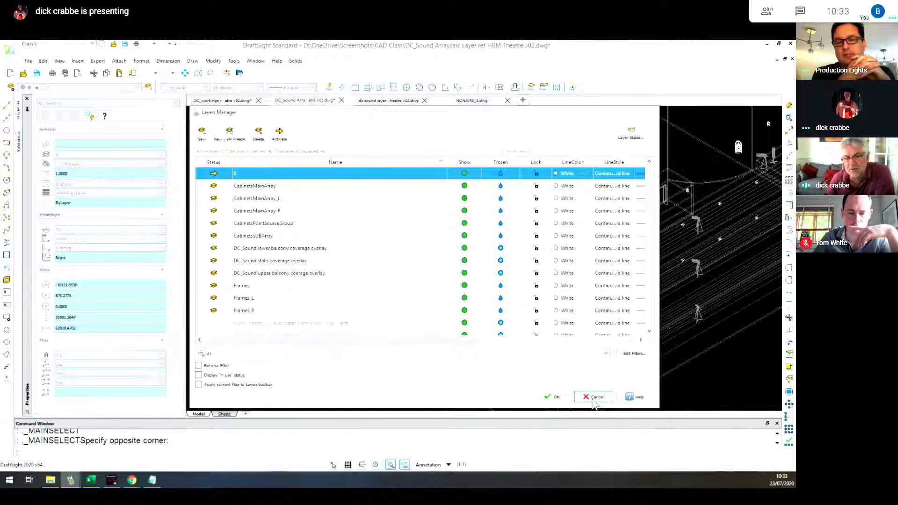
Step: Freeze the CabinetsMainArray layer to identify its cabinets, thaw it again and leave it as the active layer
click(137, 87)
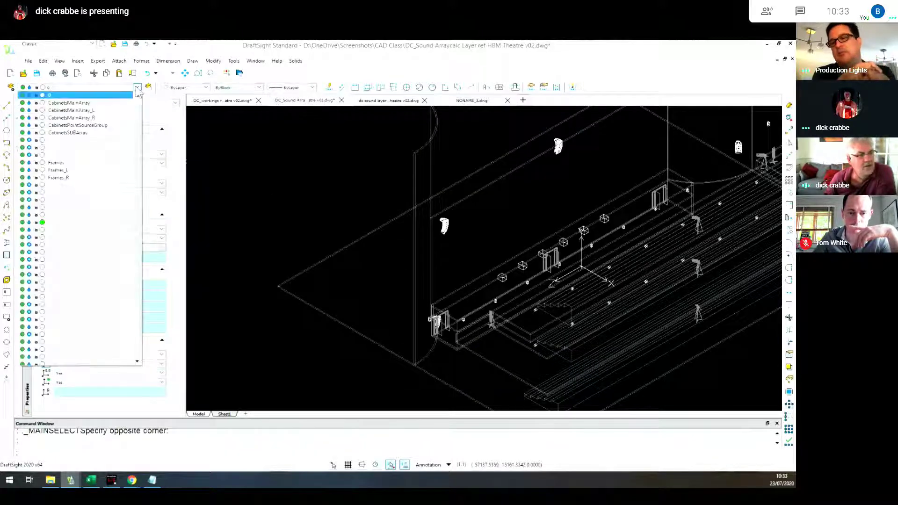
click(29, 103)
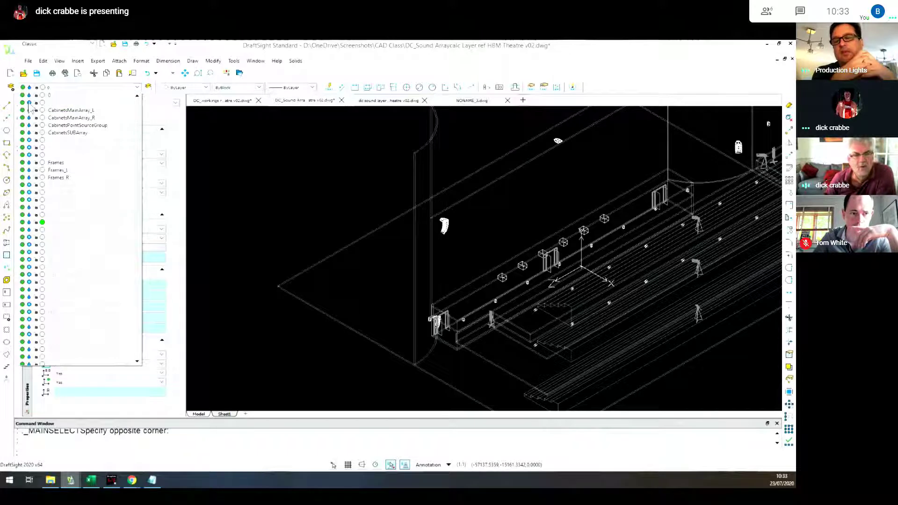
click(29, 103)
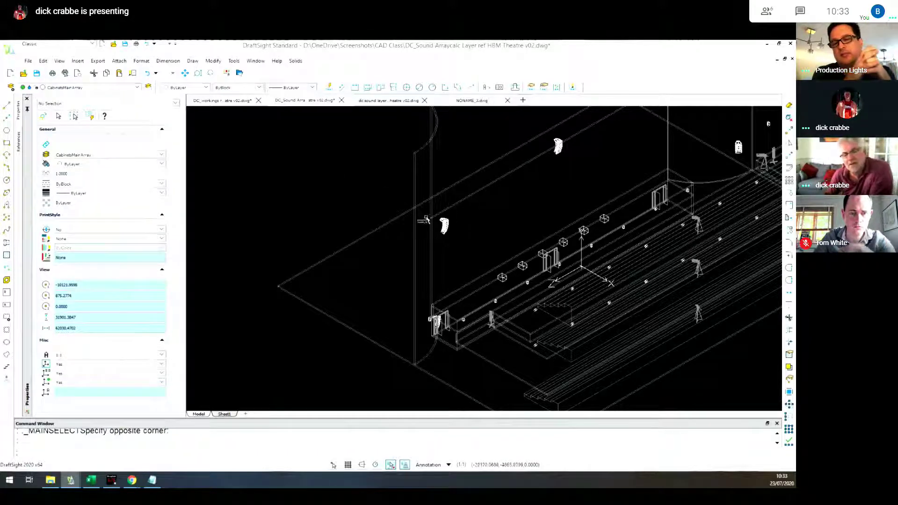
Step: Examine the wireframe geometry of the flown loudspeaker array beside the stage opening at close range
scroll(448, 247, up, 10)
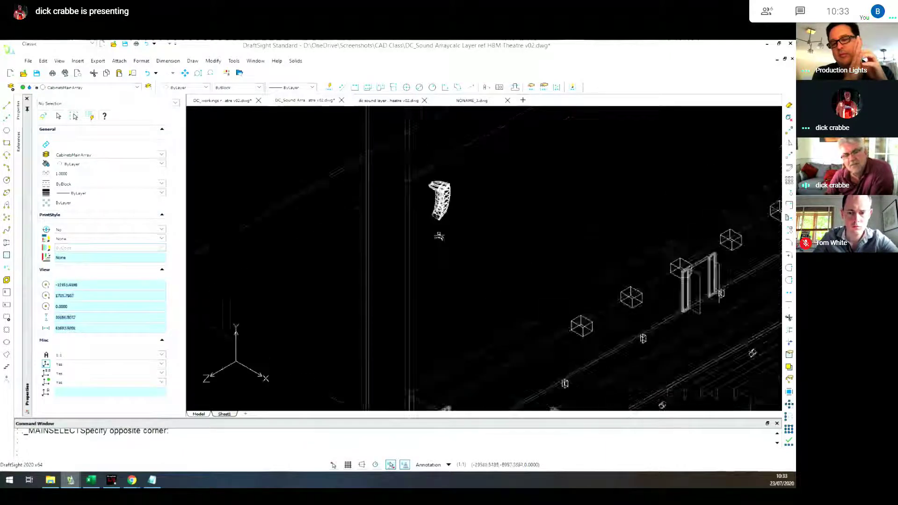
middle_drag(421, 223, 454, 340)
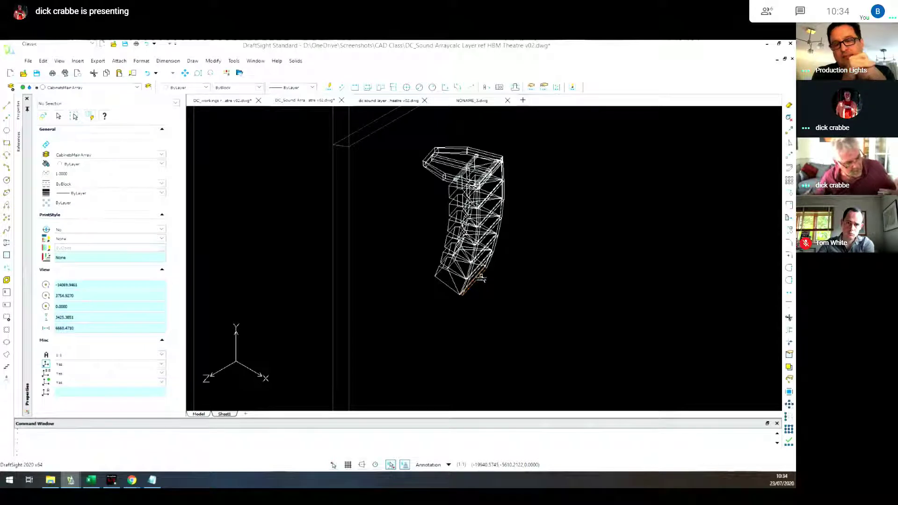
scroll(380, 239, down, 1)
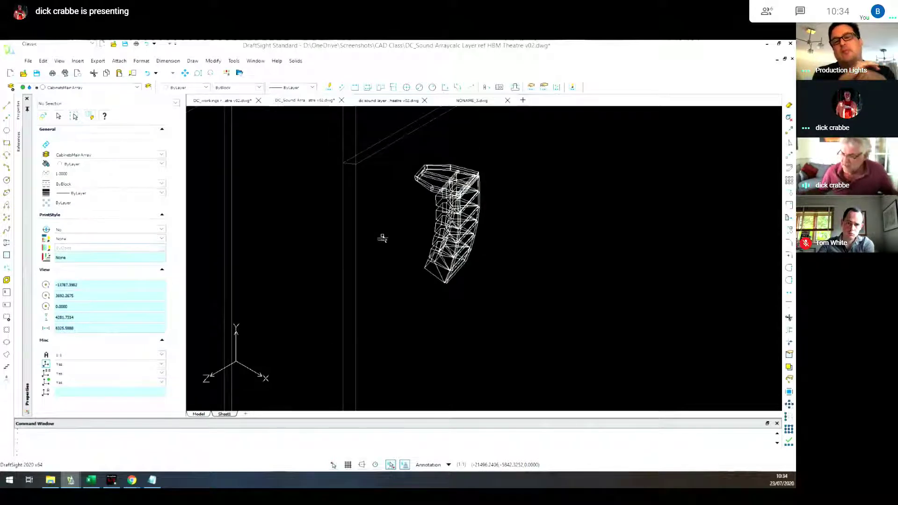
scroll(380, 238, down, 1)
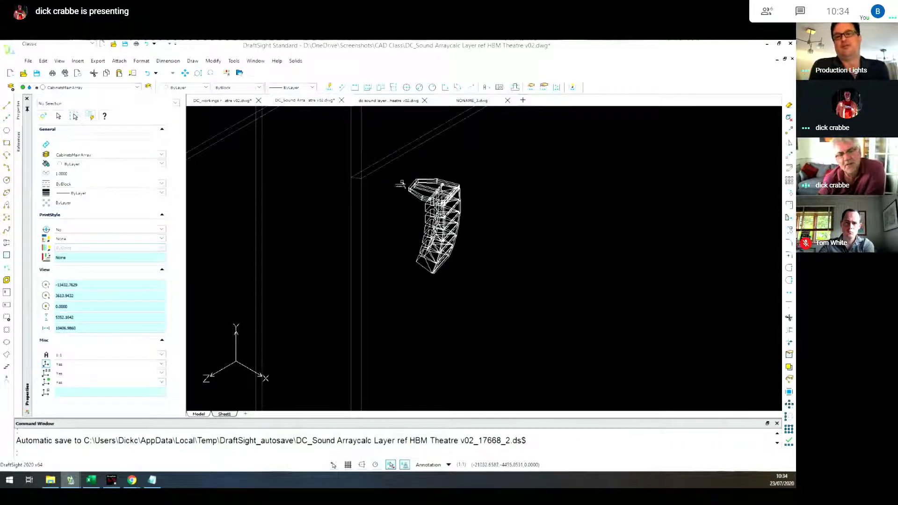
Step: Switch to the drawing "dc sound layer re HBM Theatre v02", check the FF 3 label, and set the SW Isometric view
click(368, 100)
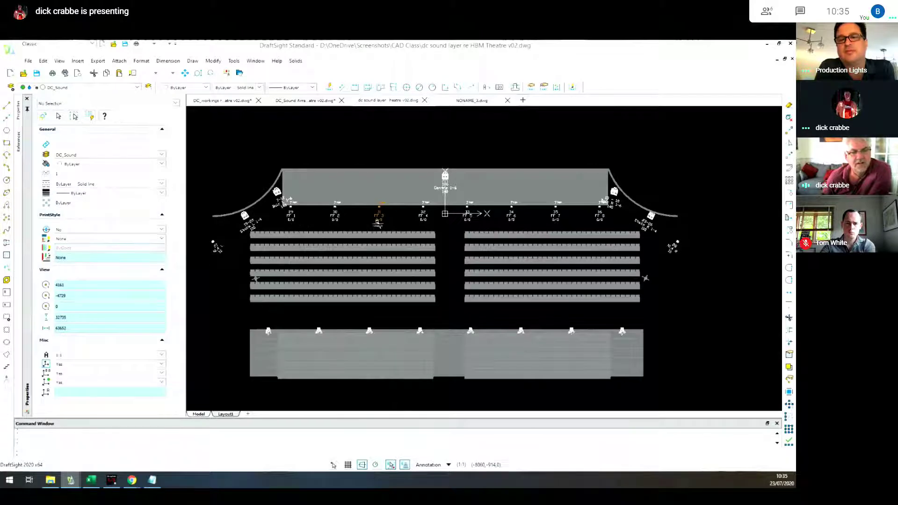
scroll(370, 214, up, 5)
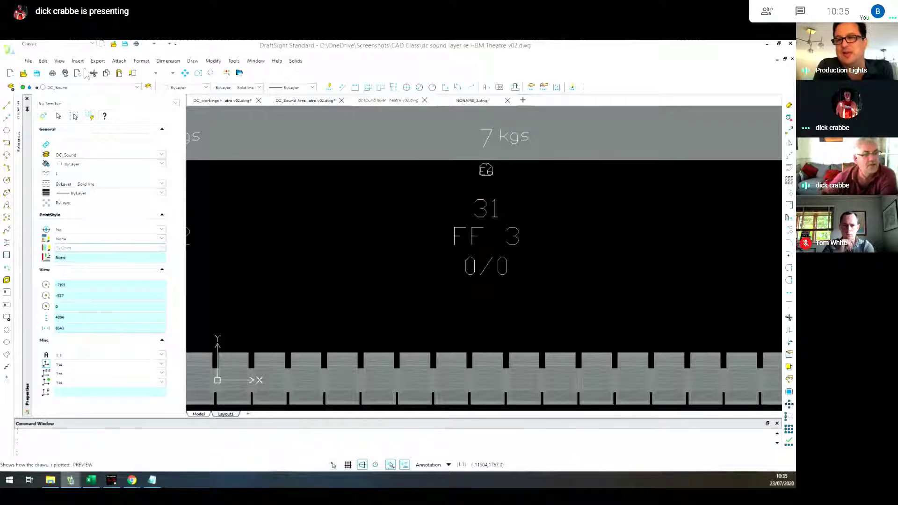
click(63, 62)
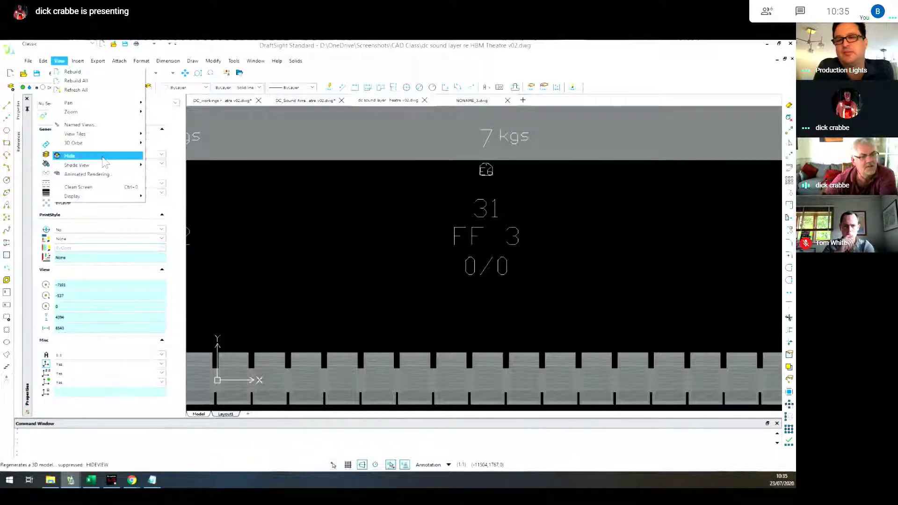
mouse_move(112, 136)
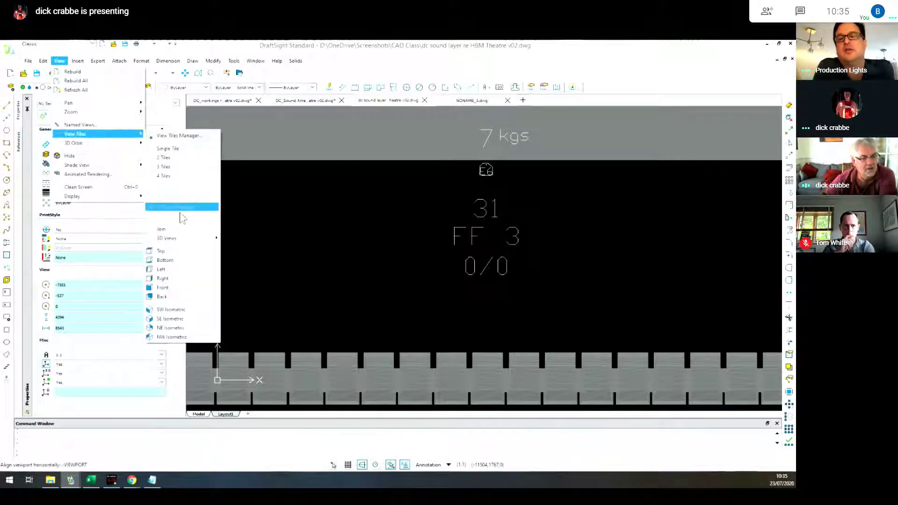
click(192, 310)
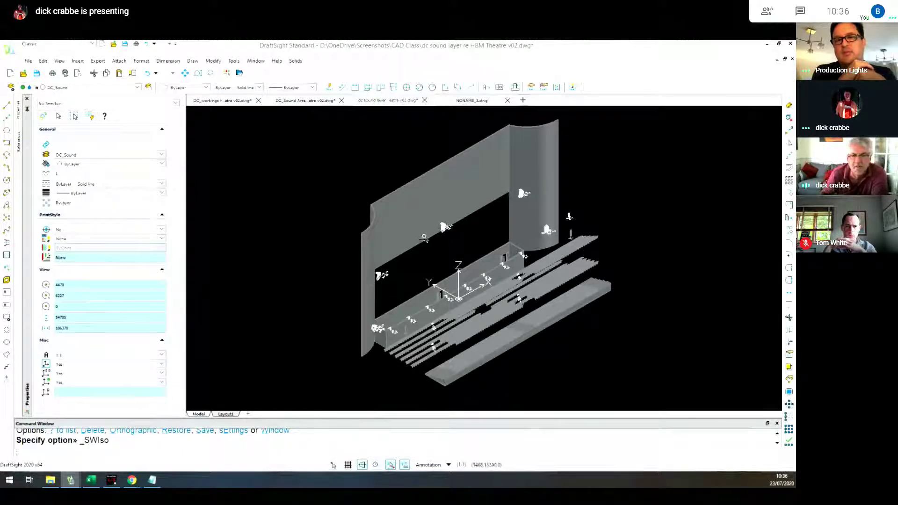
Step: Examine the Centre 1-6 array and the front-fill loudspeakers along the pit wall with their weight and patch labels
scroll(440, 221, up, 8)
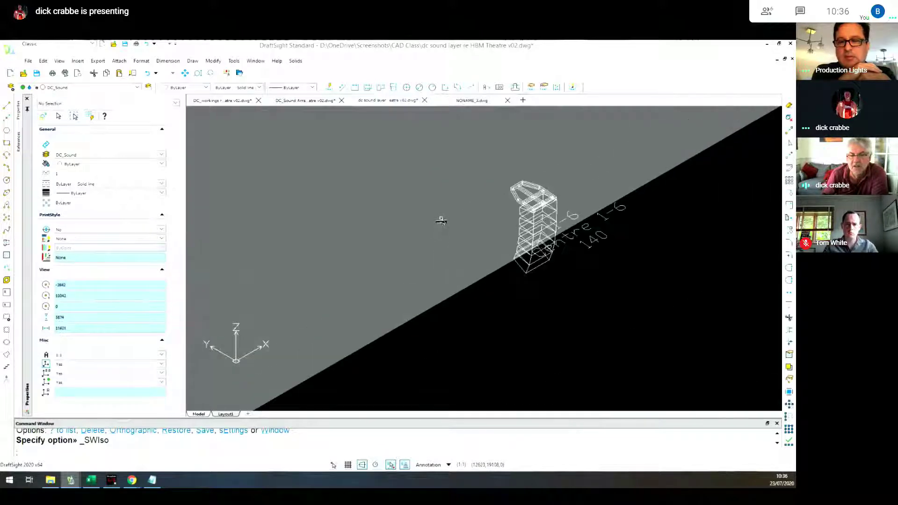
scroll(440, 221, down, 2)
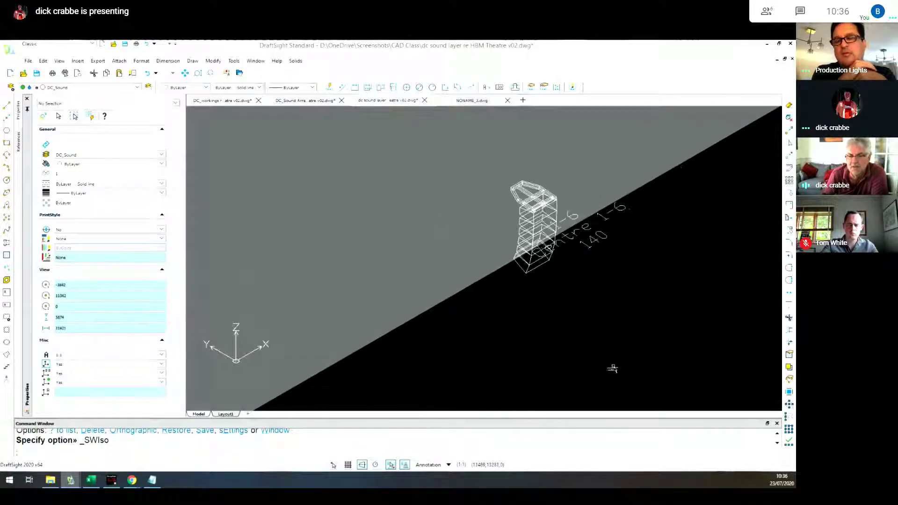
scroll(594, 354, down, 2)
middle_drag(612, 361, 515, 235)
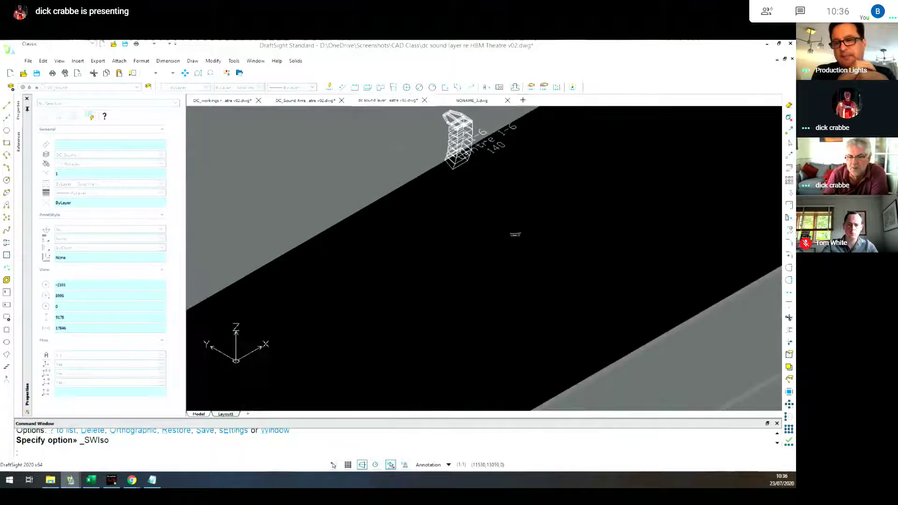
scroll(519, 234, down, 1)
scroll(611, 385, up, 3)
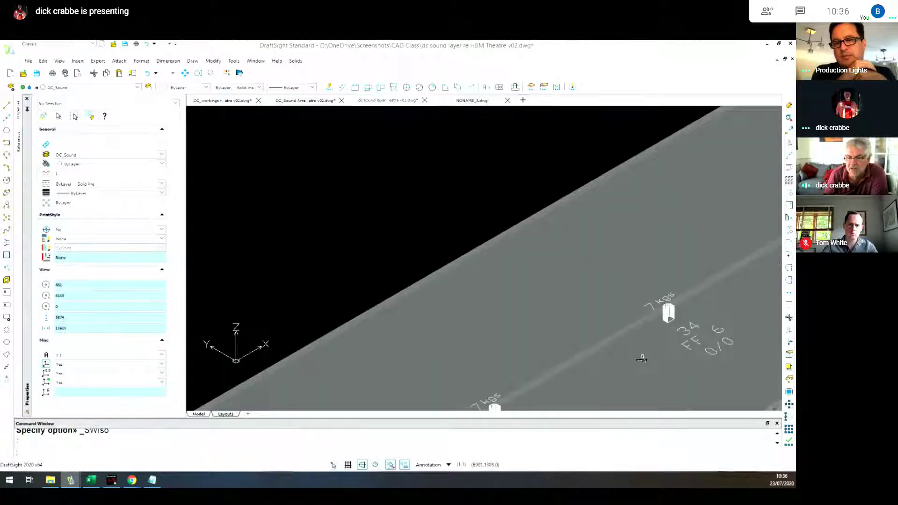
scroll(641, 359, up, 1)
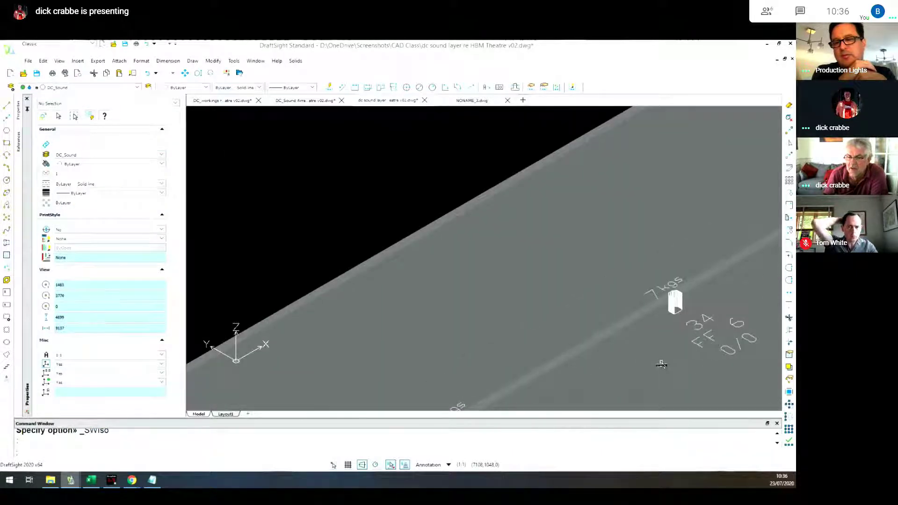
scroll(646, 358, down, 1)
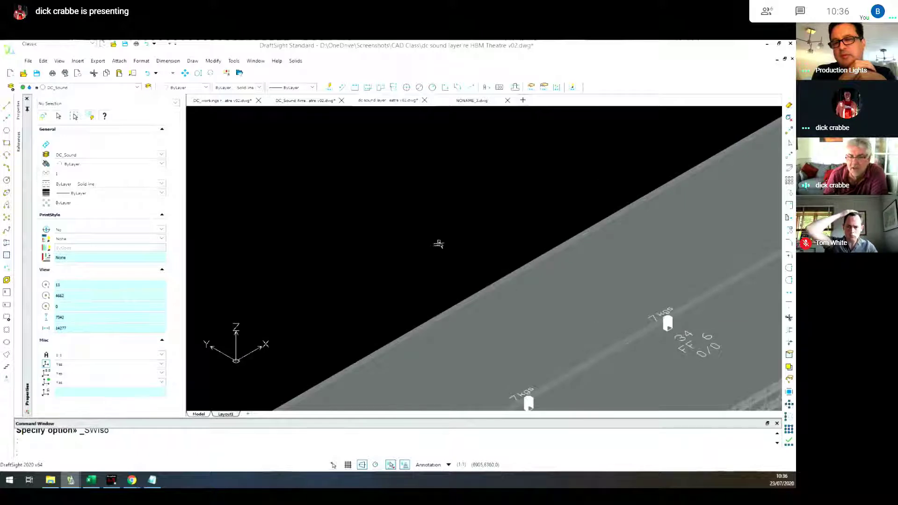
scroll(430, 238, down, 1)
scroll(426, 235, down, 1)
scroll(381, 215, down, 1)
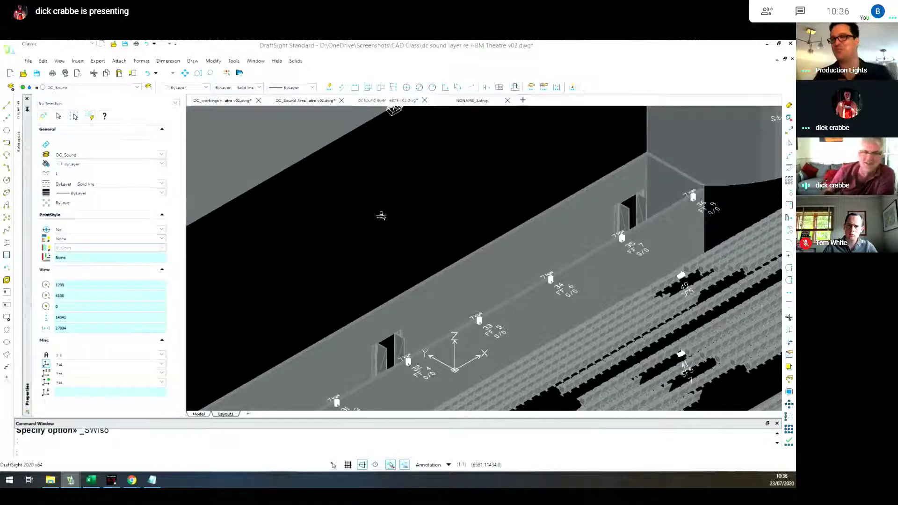
Step: Inspect the Centre 1-6 array's cabinets again at close range and compare it with the surrounding flown arrays
scroll(337, 185, down, 2)
shift+middle_drag(336, 185, 376, 217)
scroll(381, 221, up, 8)
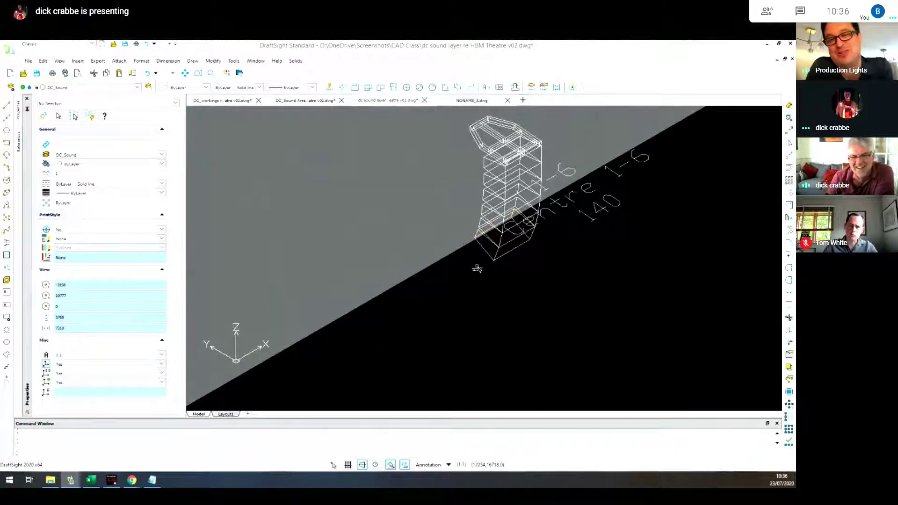
scroll(471, 274, down, 2)
scroll(473, 313, down, 5)
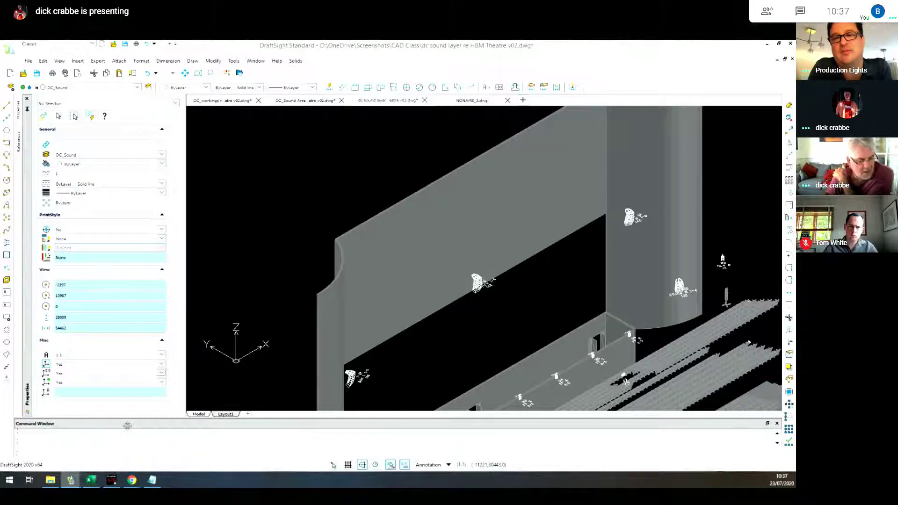
Step: Switch to the Excel workbook "HBM data out", open Sheet3 and magnify it to 200% to review the loudspeaker table from its header row
click(92, 480)
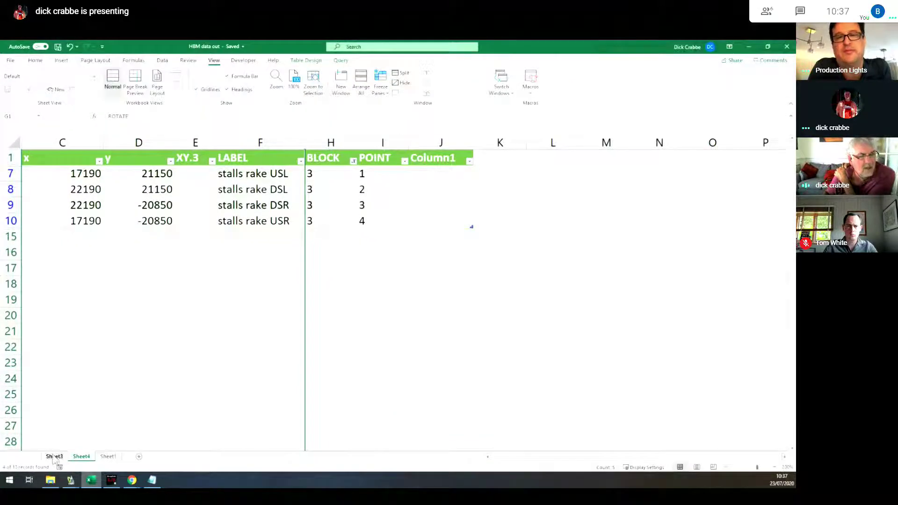
click(55, 457)
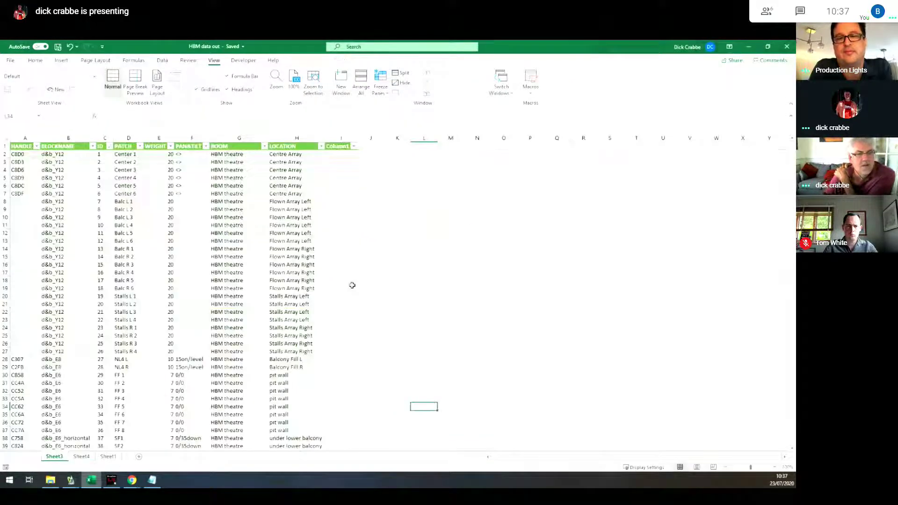
click(276, 85)
click(103, 251)
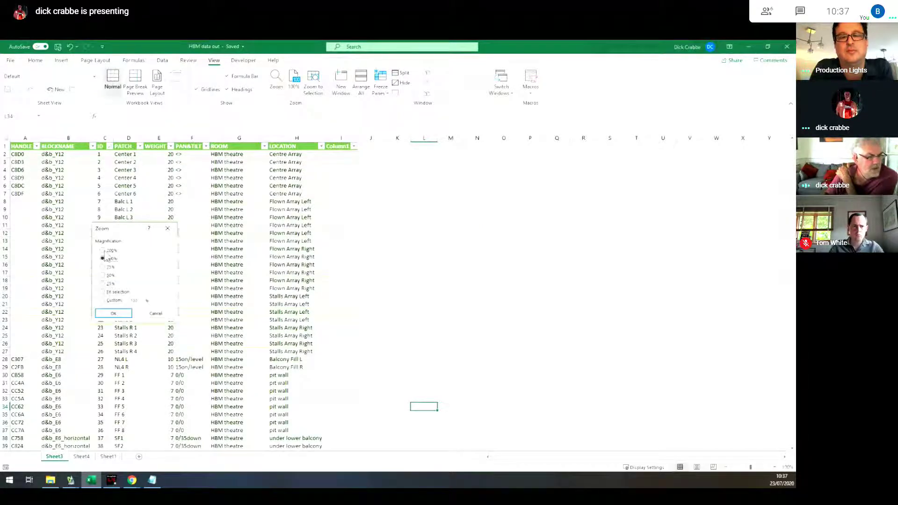
click(117, 316)
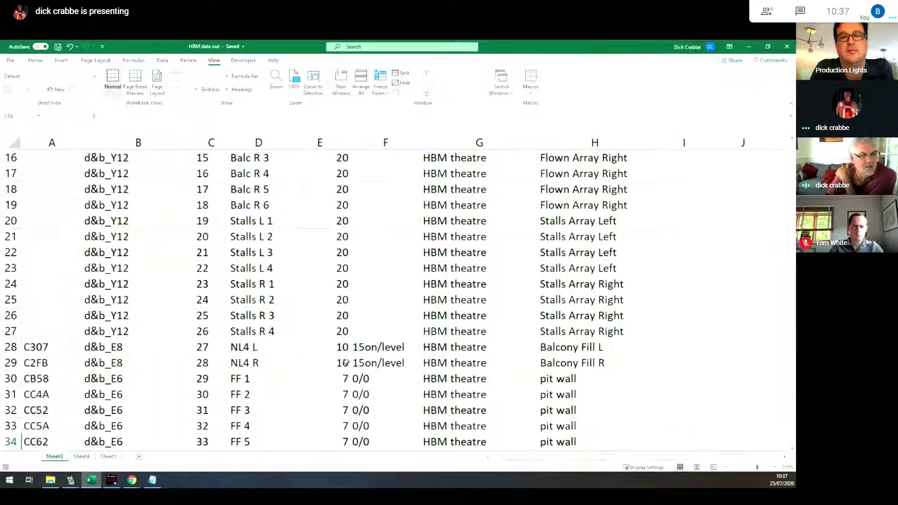
scroll(349, 226, up, 5)
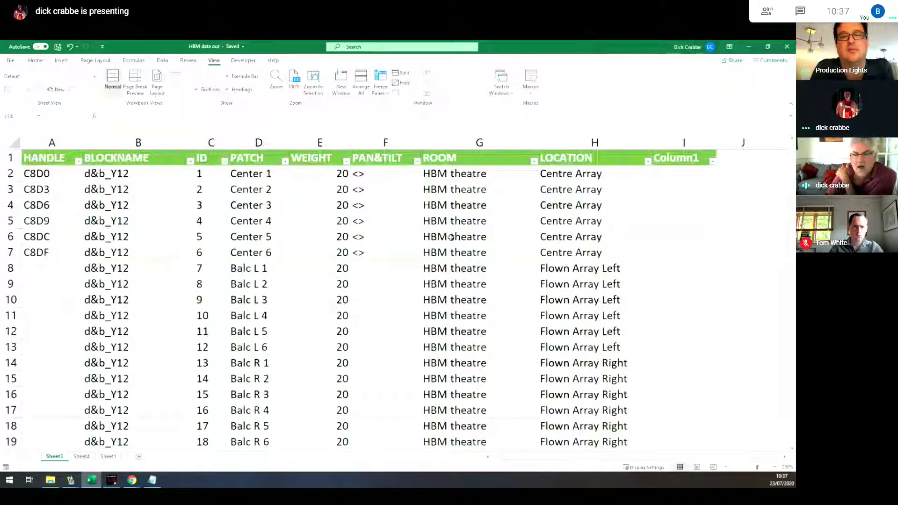
Step: Review the loudspeaker rows down to SF3 and switch to the DraftSight drawing NONAME_3, setting it to the Left view
scroll(359, 210, down, 7)
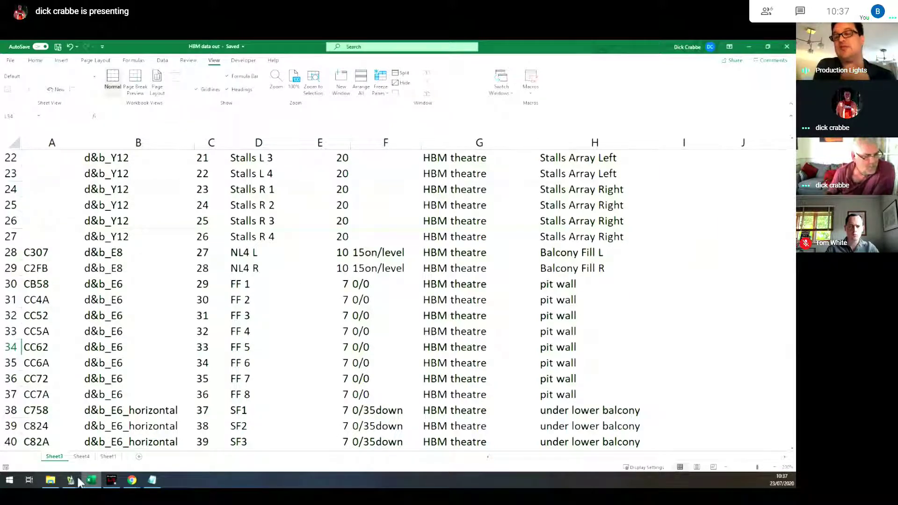
mouse_move(71, 481)
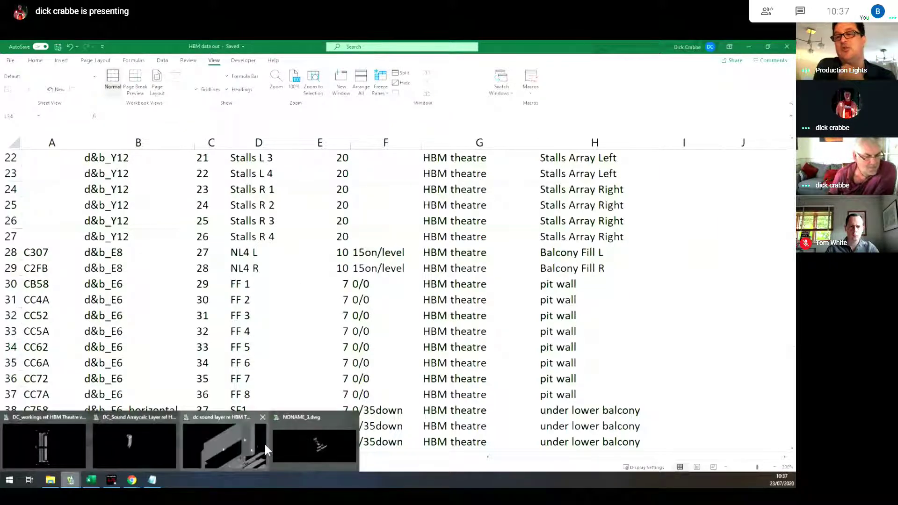
click(293, 442)
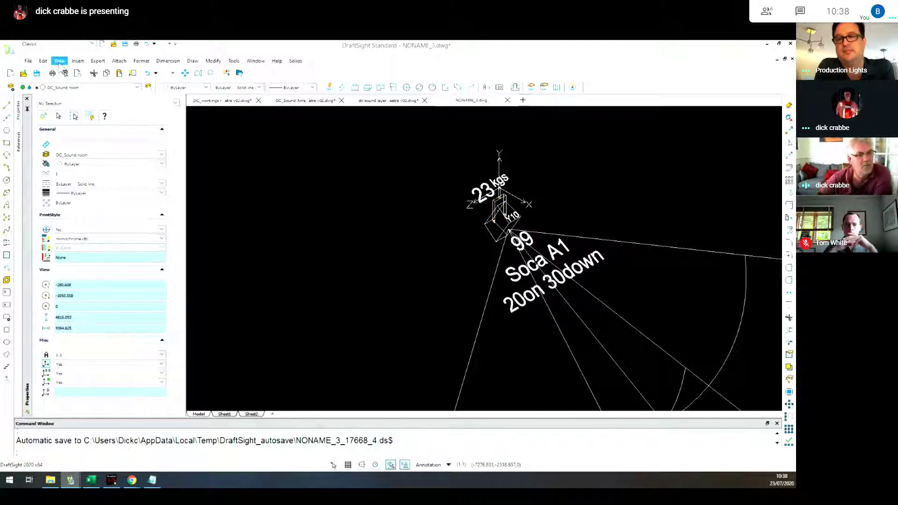
click(59, 61)
mouse_move(75, 134)
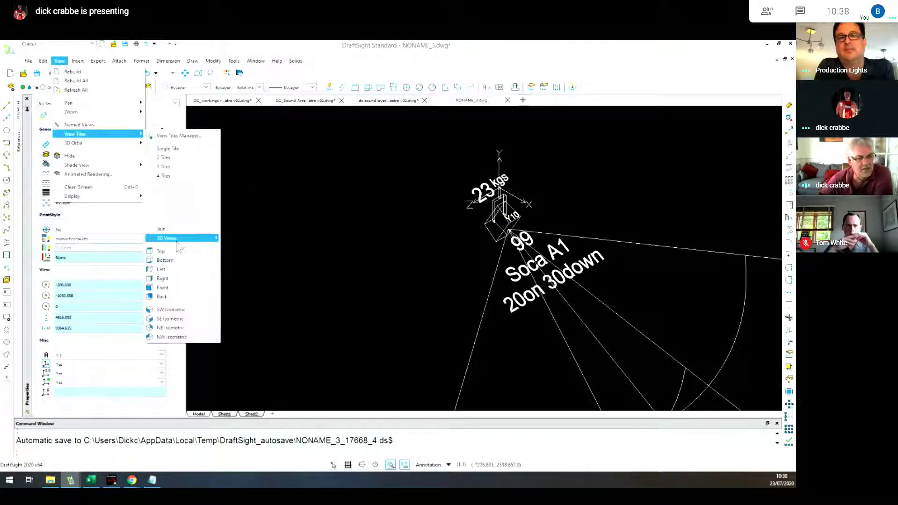
click(177, 262)
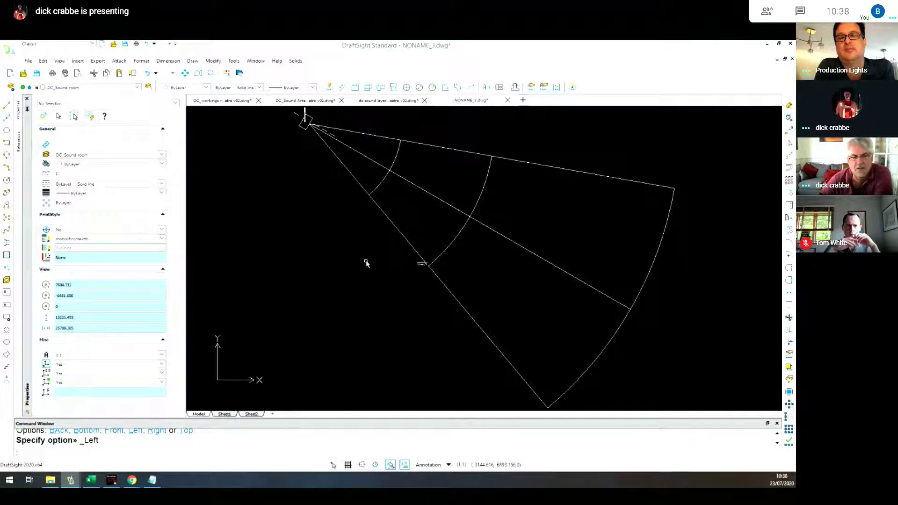
Step: Rotate the Y10p loudspeaker block slightly upward about the pivot at the lower end of its hanging bracket
click(342, 167)
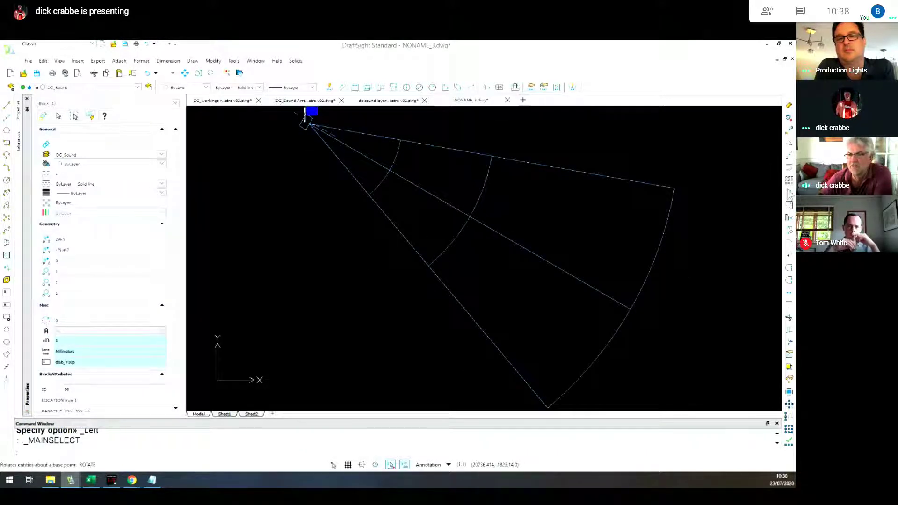
click(789, 193)
scroll(294, 132, up, 2)
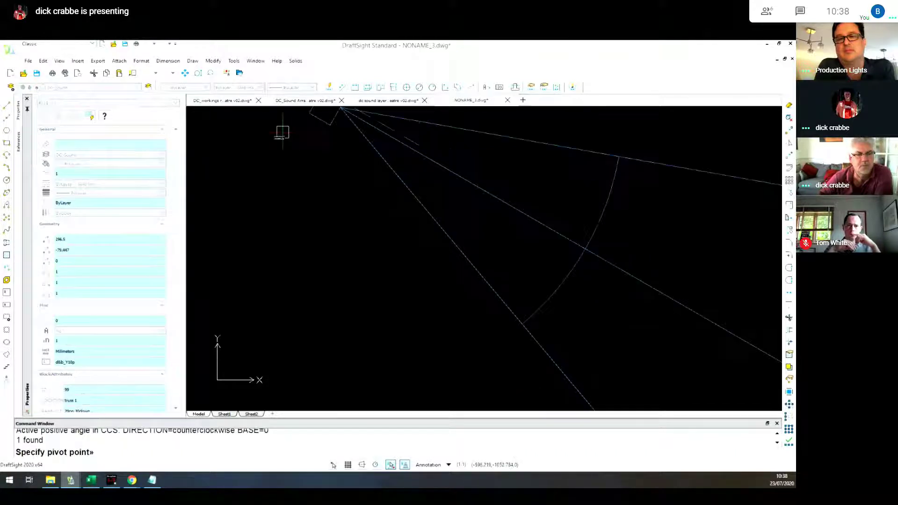
mouse_move(296, 141)
middle_down()
mouse_move(315, 235)
mouse_move(349, 237)
mouse_move(371, 200)
mouse_move(363, 266)
middle_up()
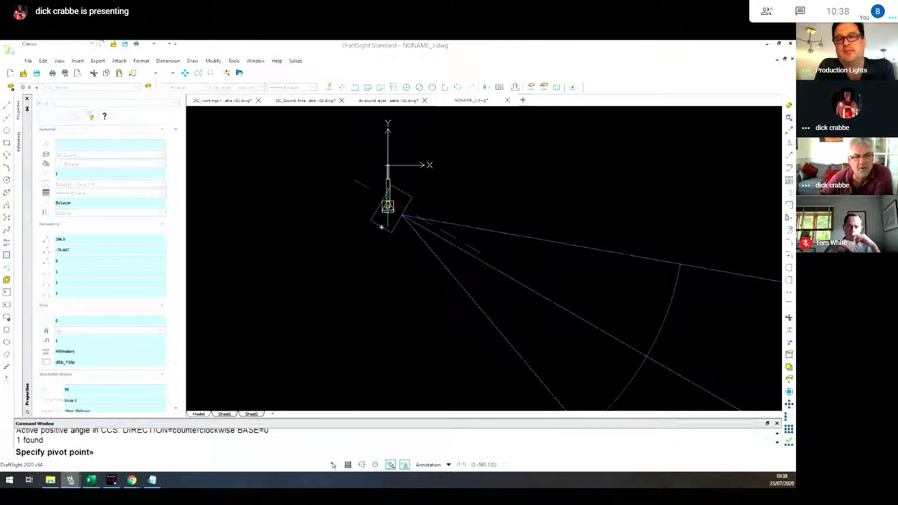
click(388, 207)
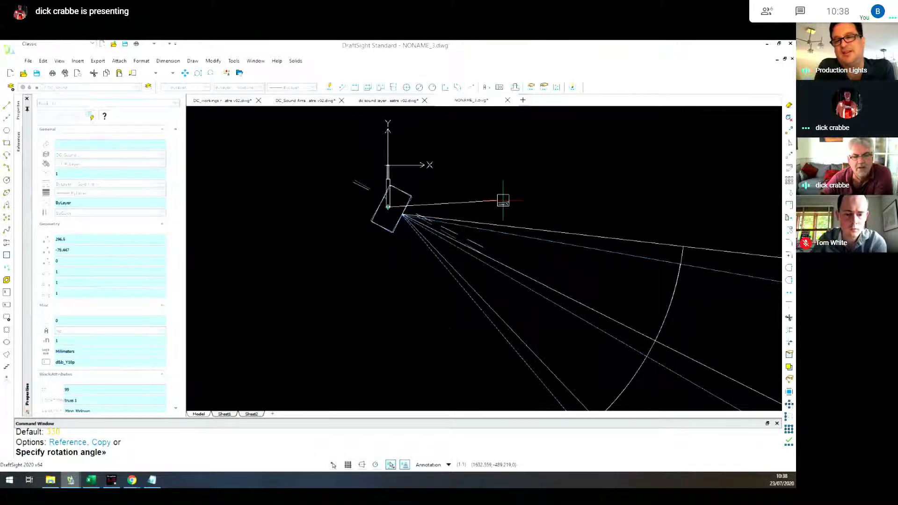
click(548, 188)
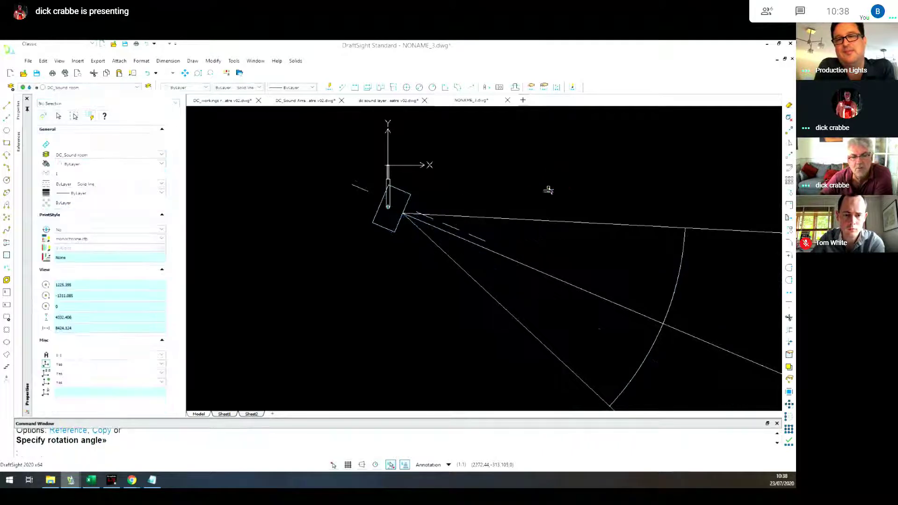
scroll(399, 262, down, 3)
scroll(351, 246, down, 2)
scroll(441, 360, down, 1)
middle_drag(439, 360, 444, 309)
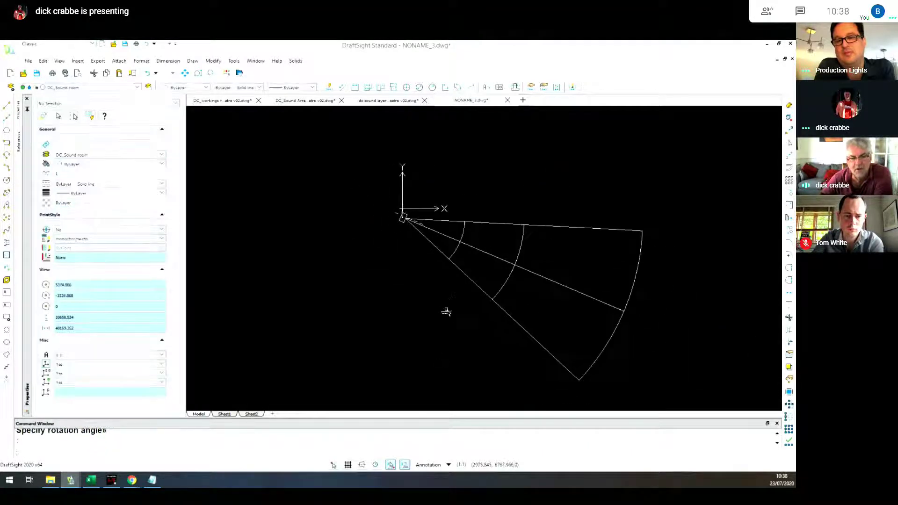
Step: Freeze the layer "DC_Sound Y10p nominal coverage" to hide the loudspeaker's coverage lines
click(484, 296)
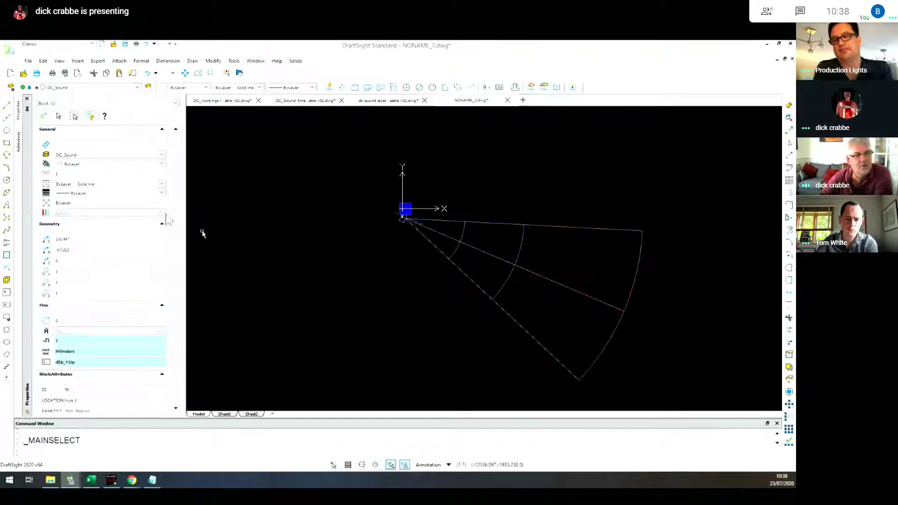
click(11, 86)
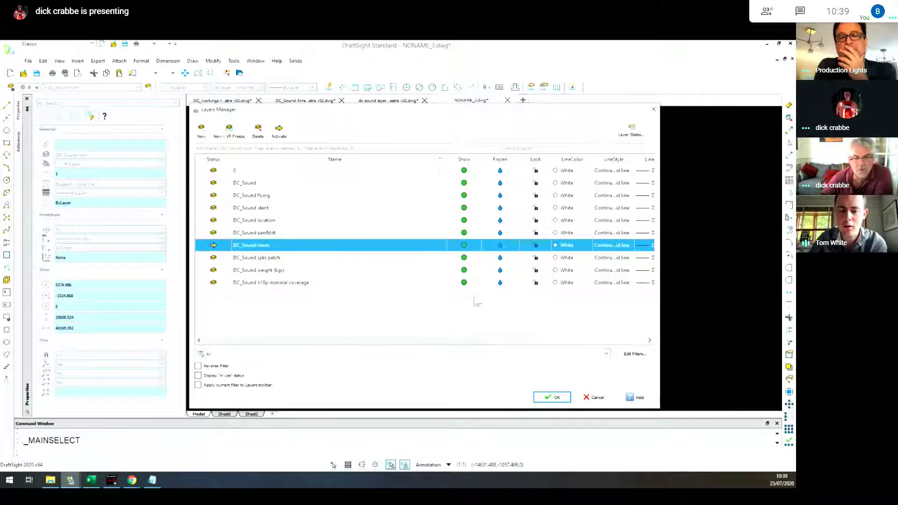
click(502, 283)
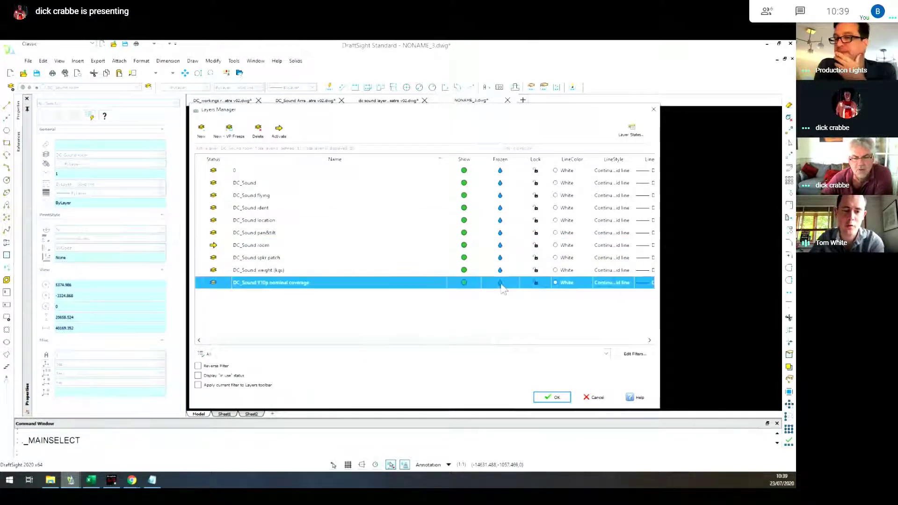
click(555, 398)
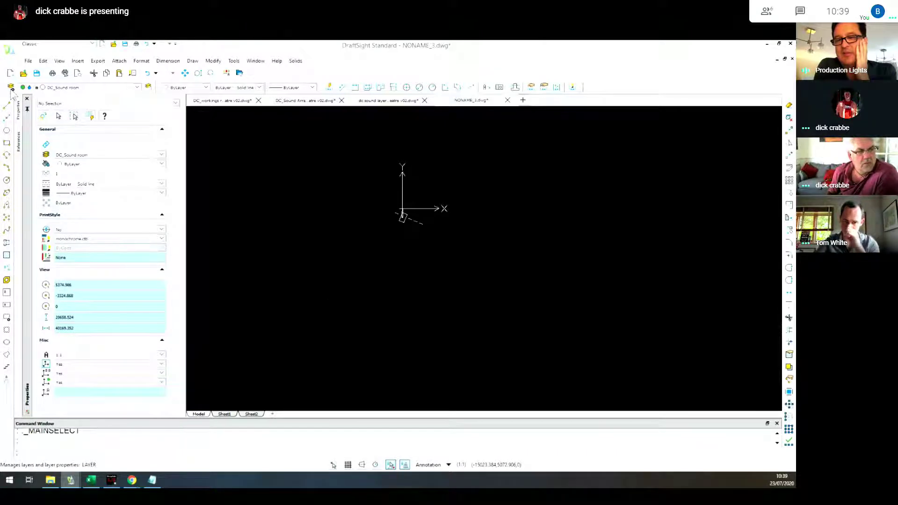
Step: Thaw the layer "DC_Sound Y10p nominal coverage" to show the coverage lines again
click(138, 87)
click(30, 162)
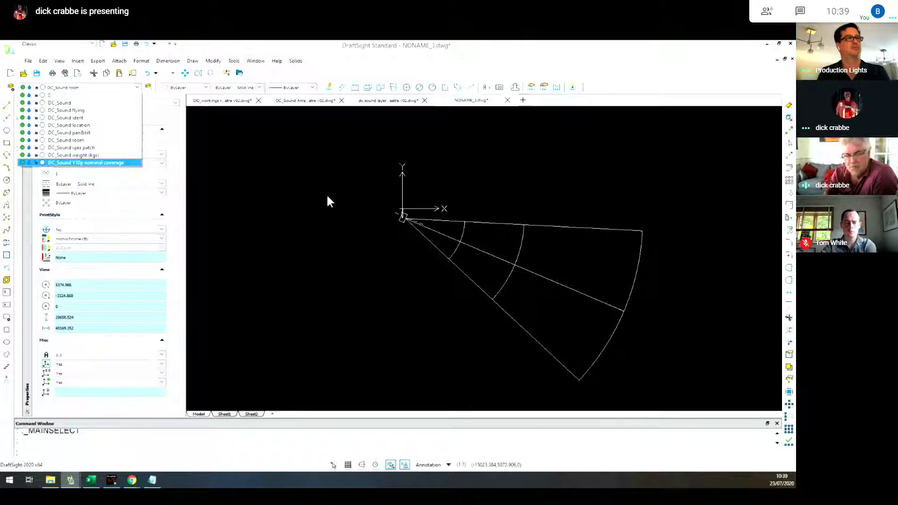
click(310, 200)
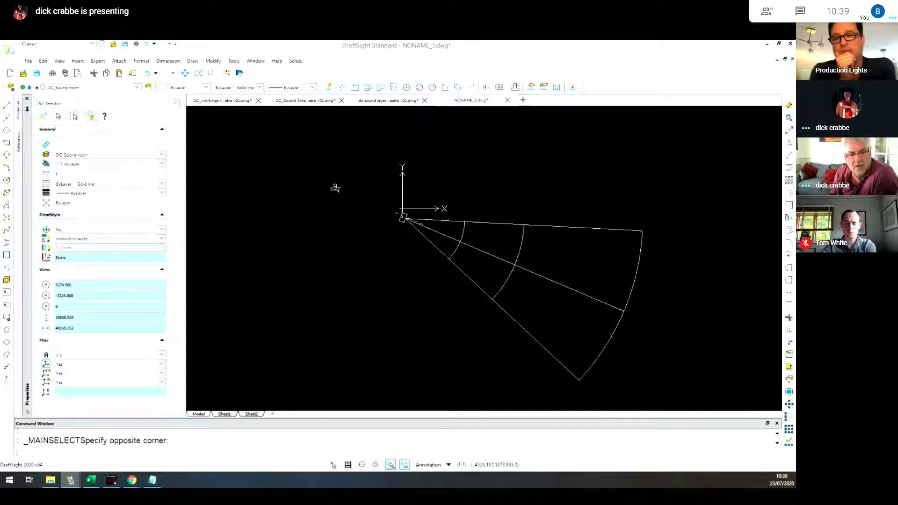
Step: Set the SW Isometric view to see the rotated loudspeaker's coverage in 3D
click(60, 61)
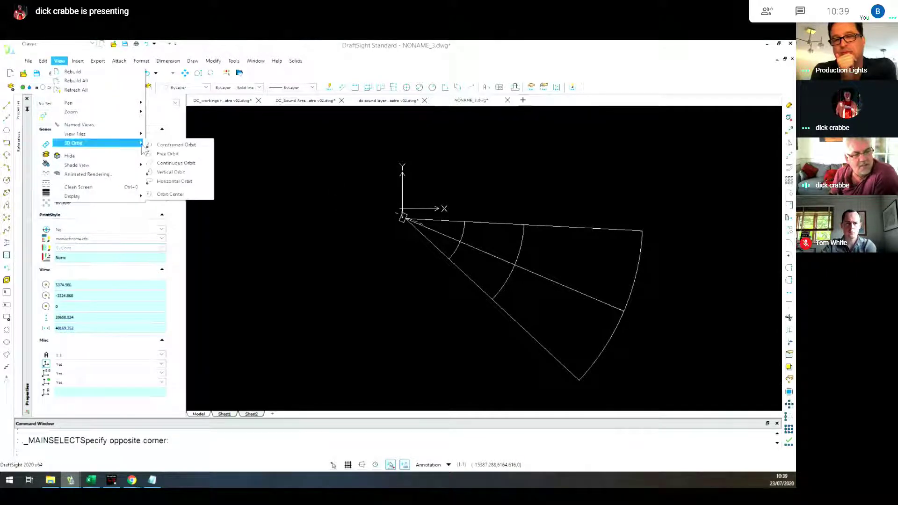
mouse_move(126, 135)
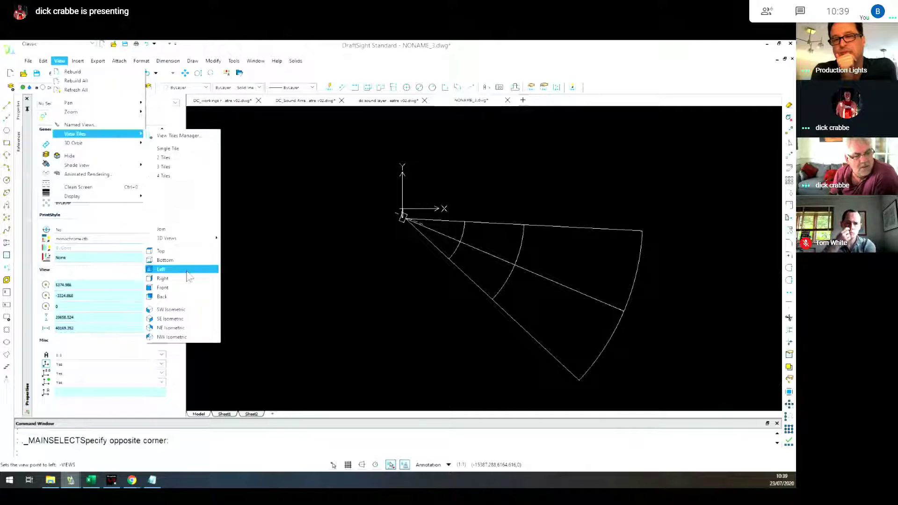
click(187, 311)
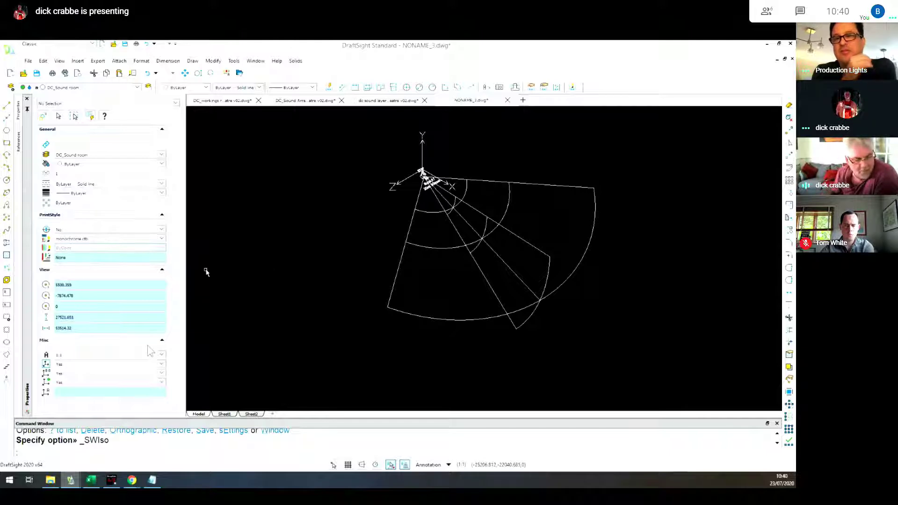
Step: Switch to the Excel workbook "HBM data out" and review the loudspeaker rows down to BF7
click(90, 483)
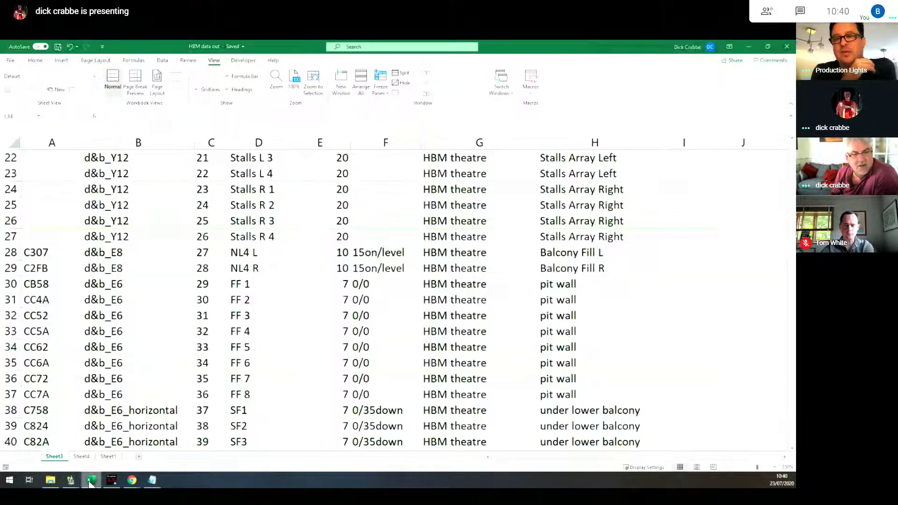
scroll(378, 321, down, 1)
scroll(378, 322, down, 3)
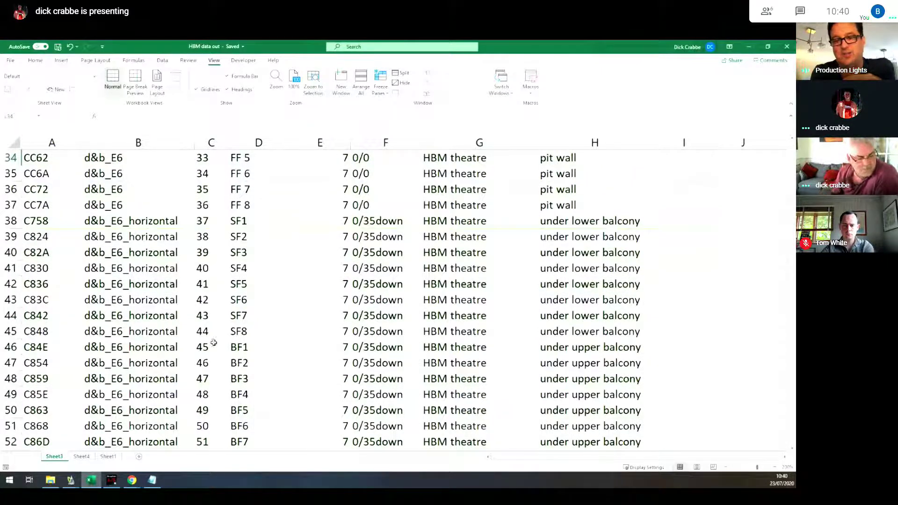
Step: Return to DraftSight, switch to the drawing "DC_workings ref HBM Theatre v02" and examine the ArrayCalc Origin label beside the origin
mouse_move(70, 481)
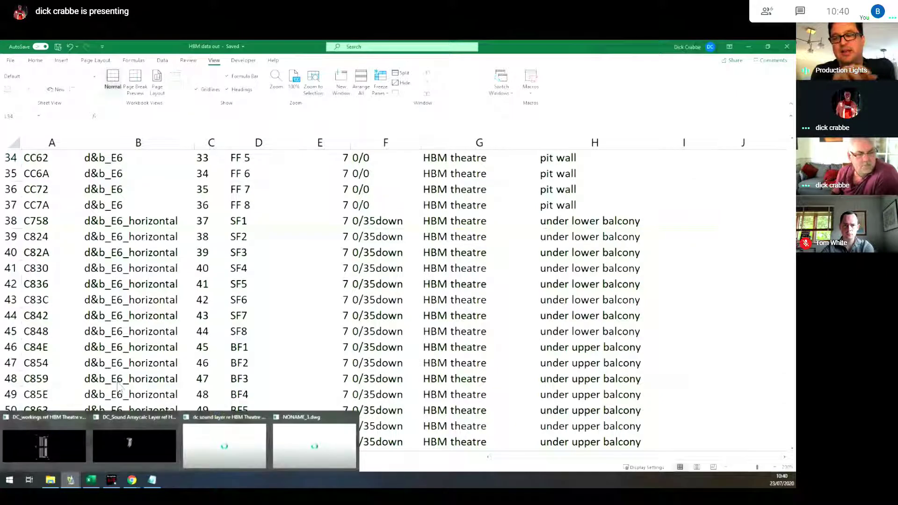
click(299, 423)
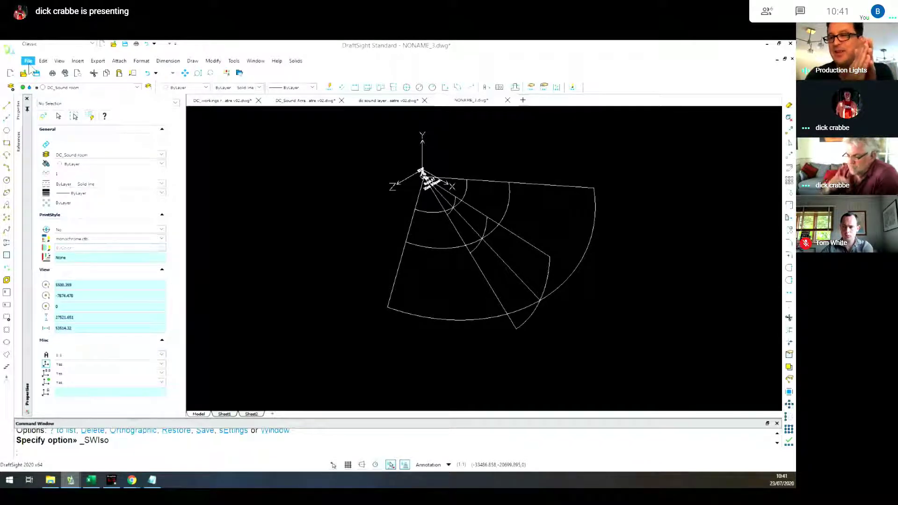
click(218, 101)
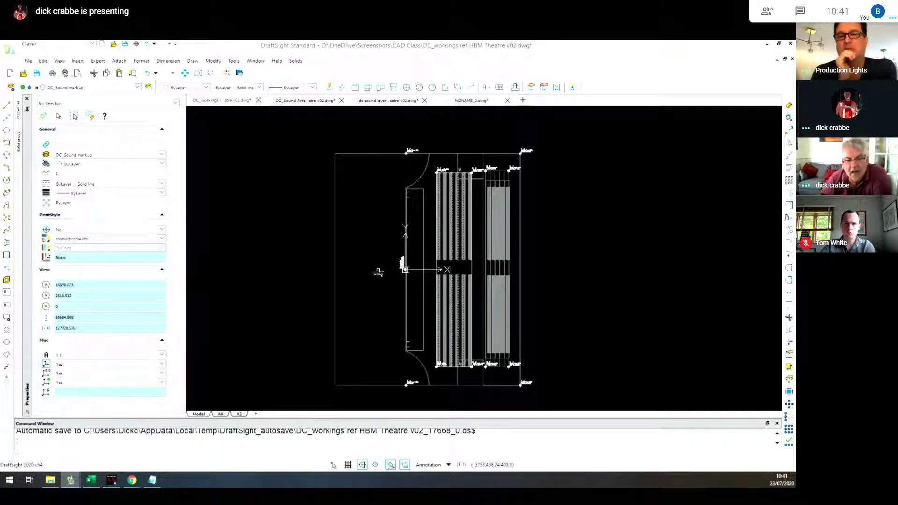
scroll(393, 271, up, 5)
scroll(415, 271, up, 1)
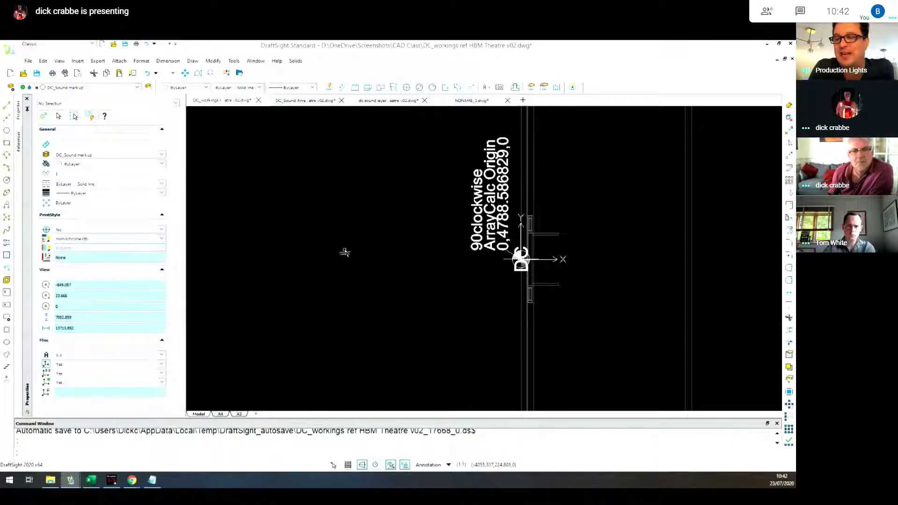
scroll(344, 253, down, 4)
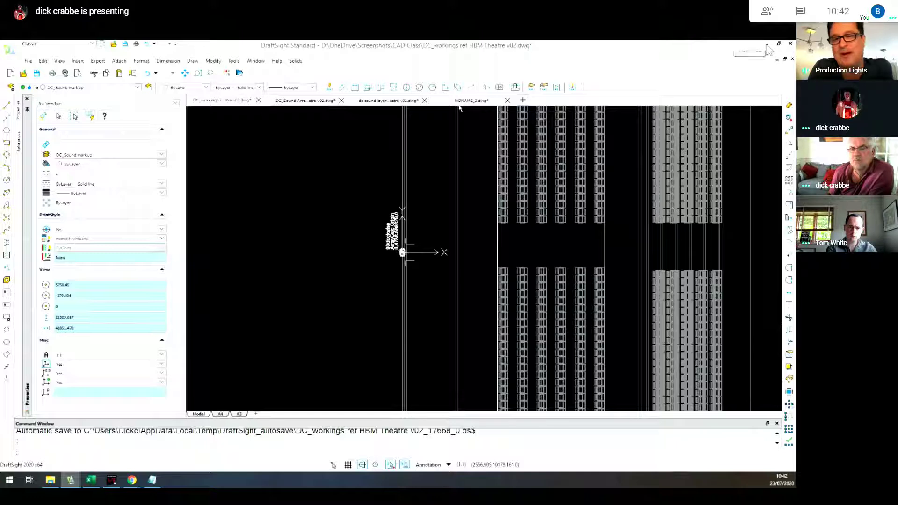
Step: Create a new blank drawing and start opening an existing drawing file
click(523, 100)
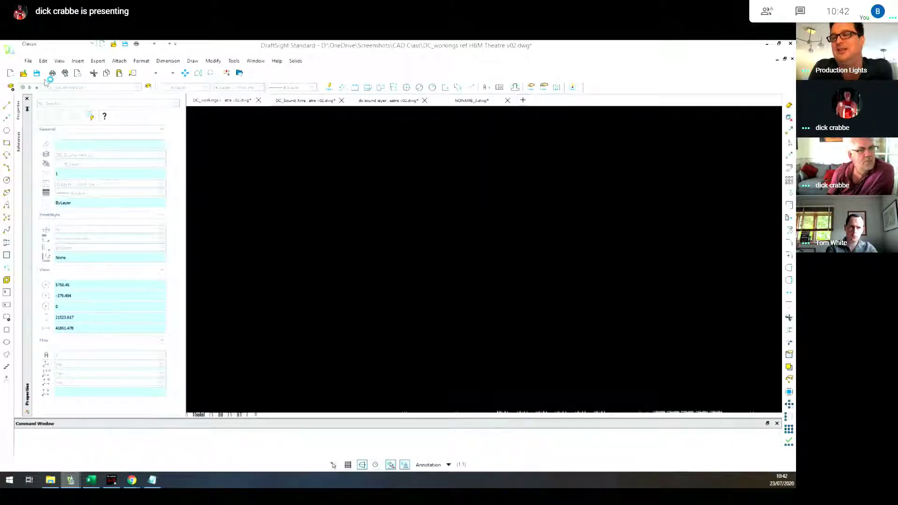
click(26, 62)
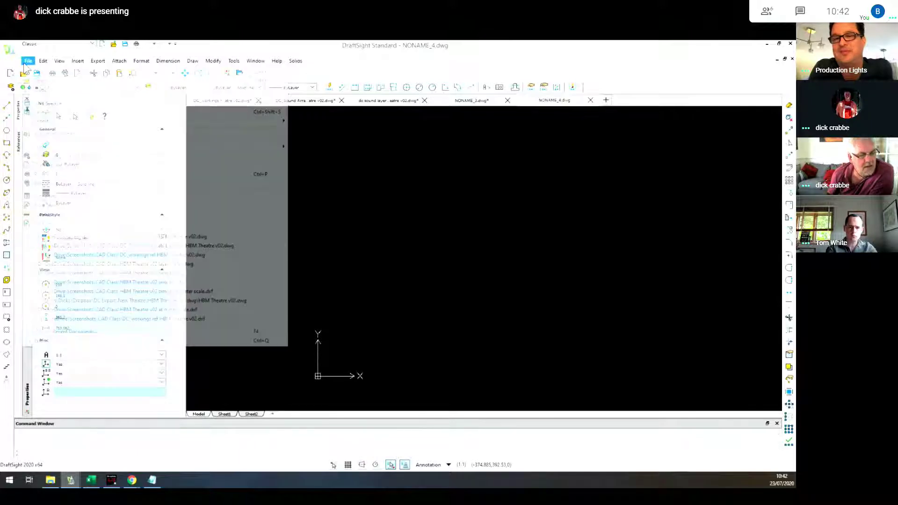
click(42, 80)
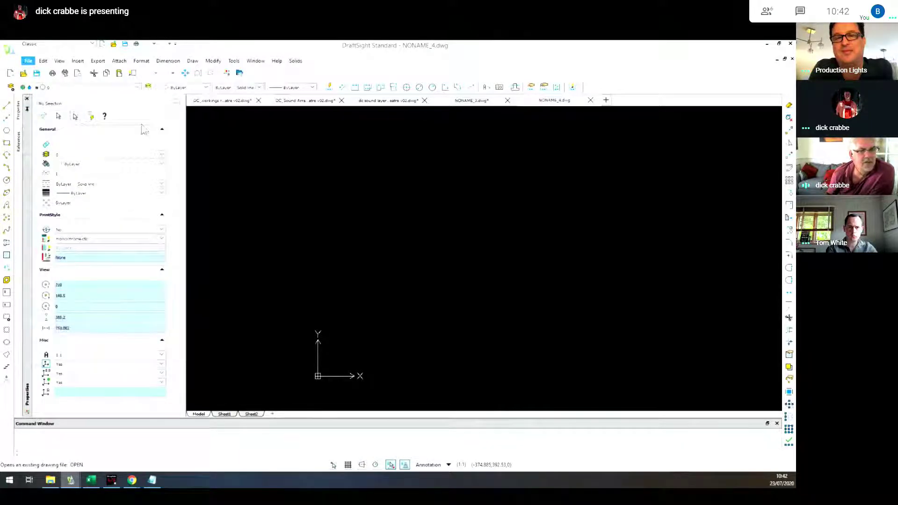
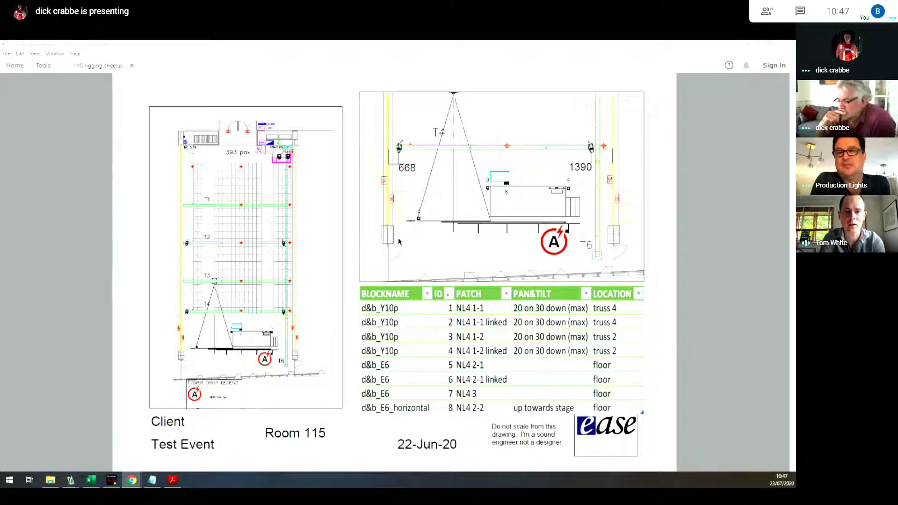
Step: Minimize the rigging sheet PDF, switch to the drawing "DC_Sound Arraycalc Layer ref HBM Theatre v02" in DraftSight and view the array in its surroundings
click(747, 45)
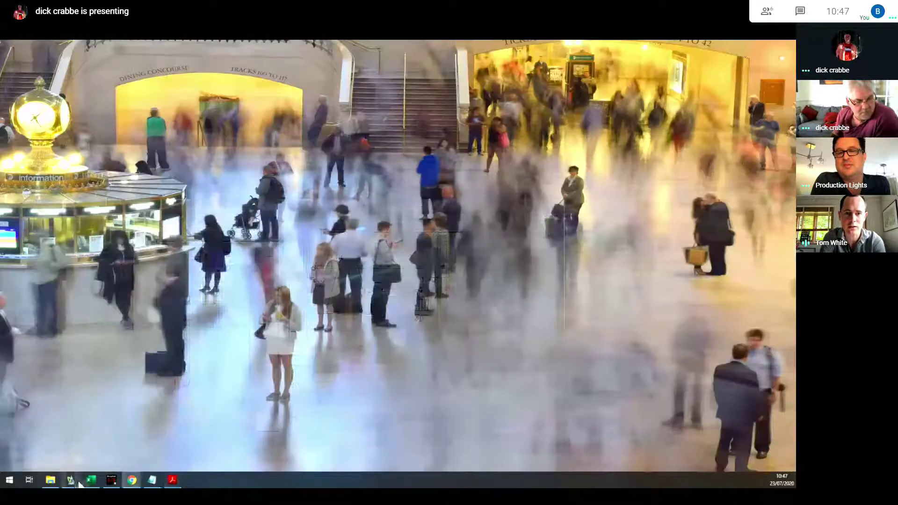
mouse_move(70, 482)
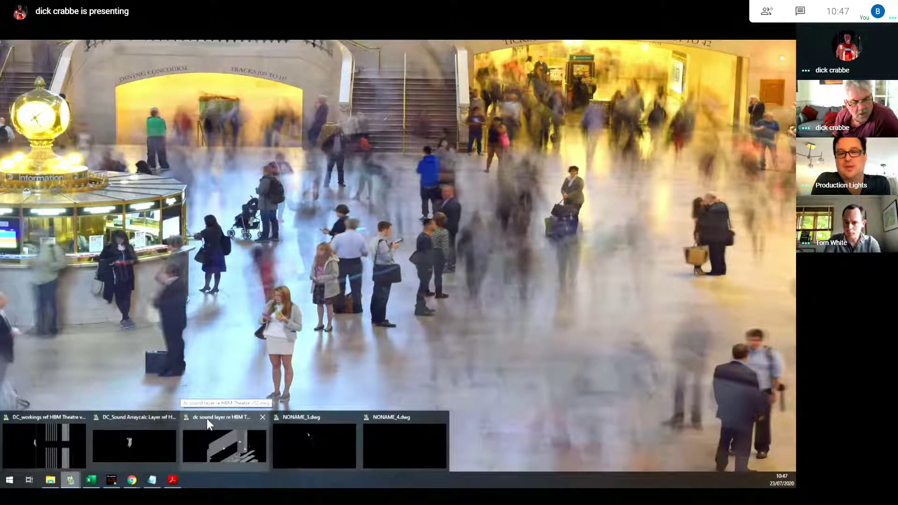
click(147, 418)
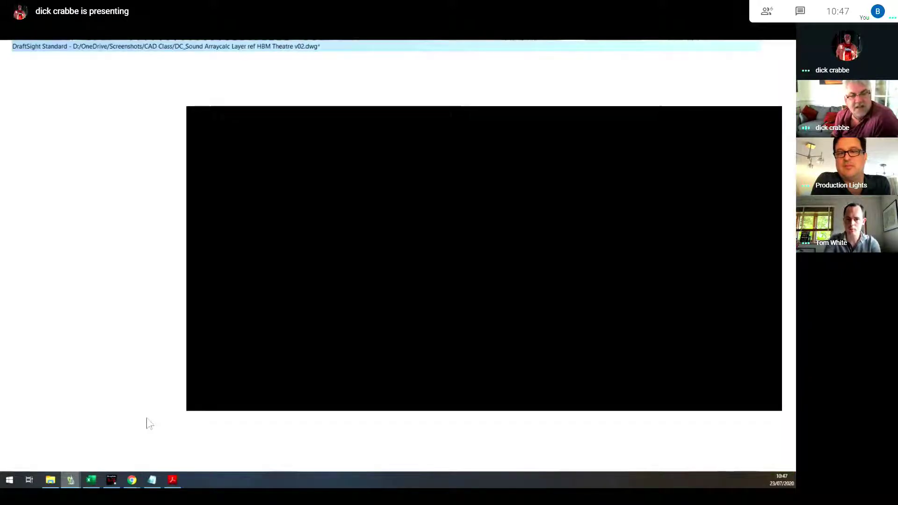
scroll(227, 224, down, 6)
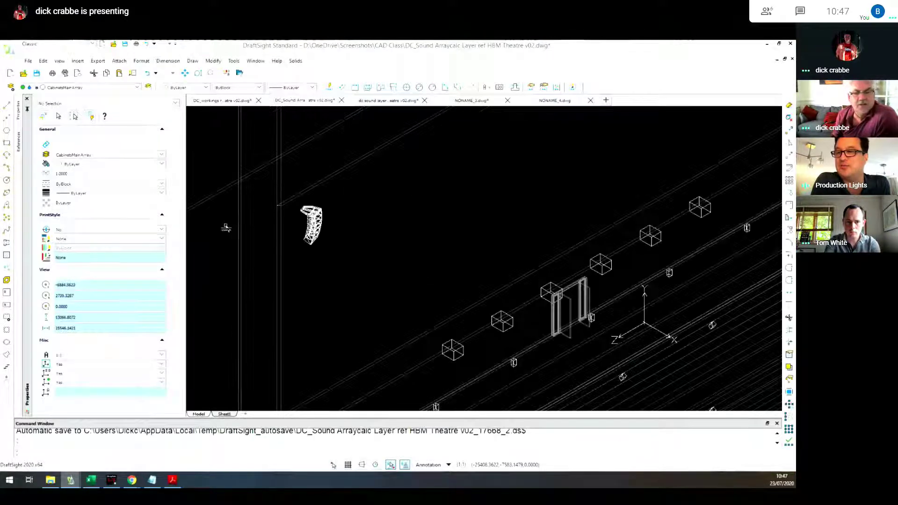
Step: Thaw the DC_Sound lower balcony, stalls and upper balcony coverage overlay layers, making the stalls layer active
scroll(250, 177, up, 3)
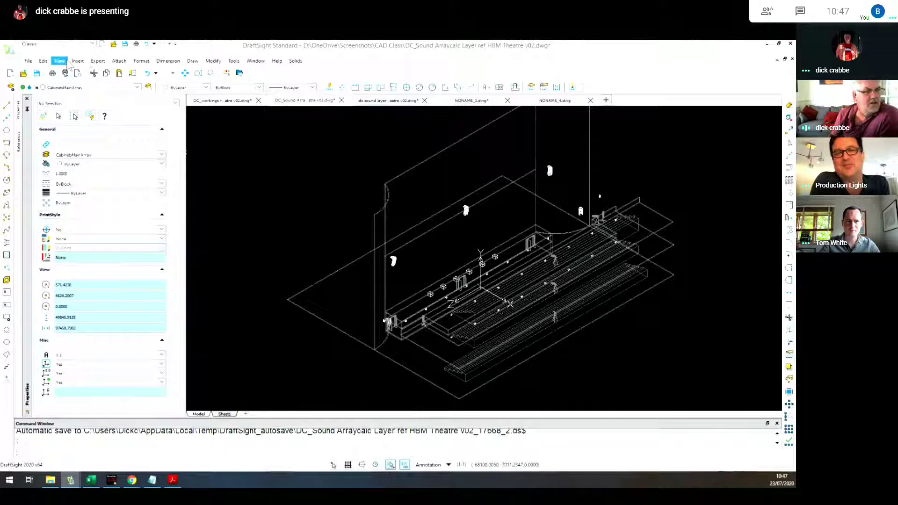
click(137, 87)
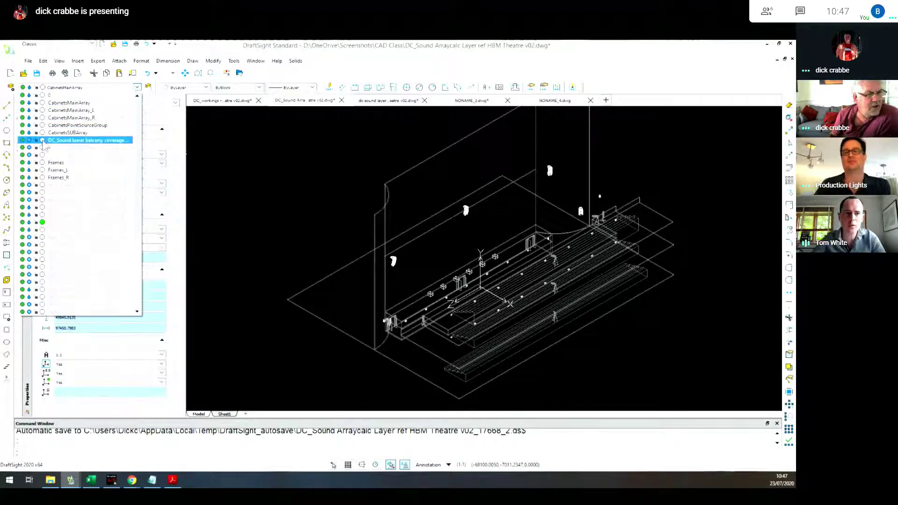
click(30, 147)
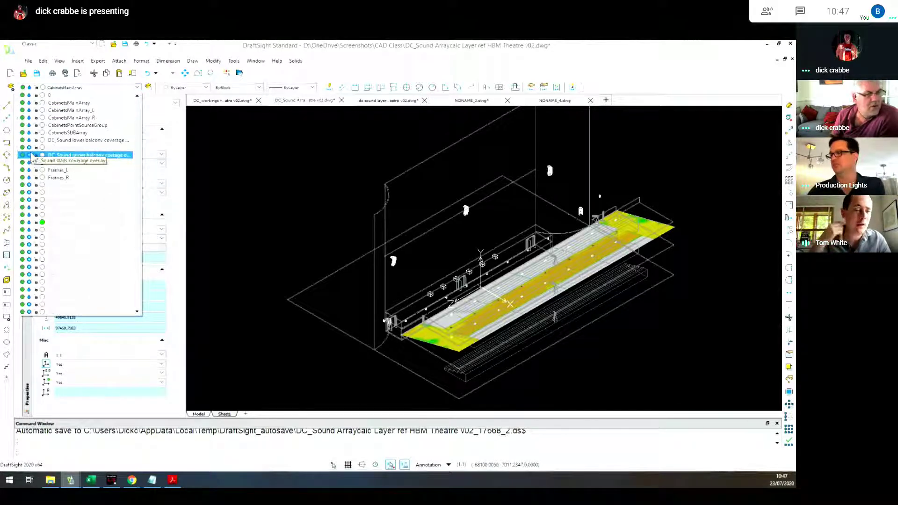
click(33, 154)
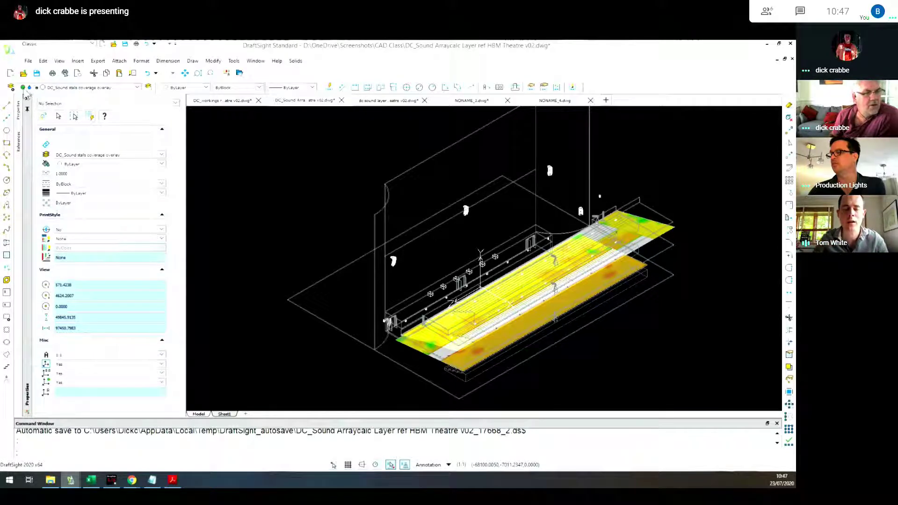
click(137, 88)
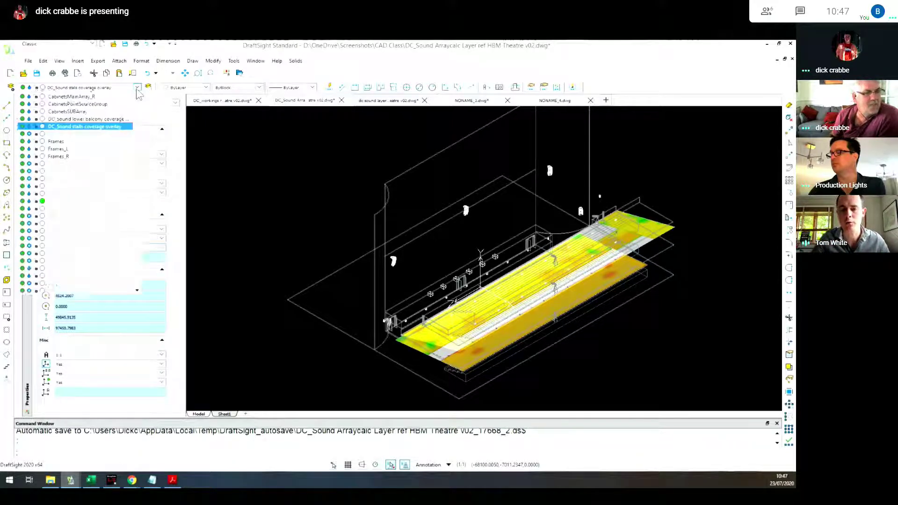
click(29, 155)
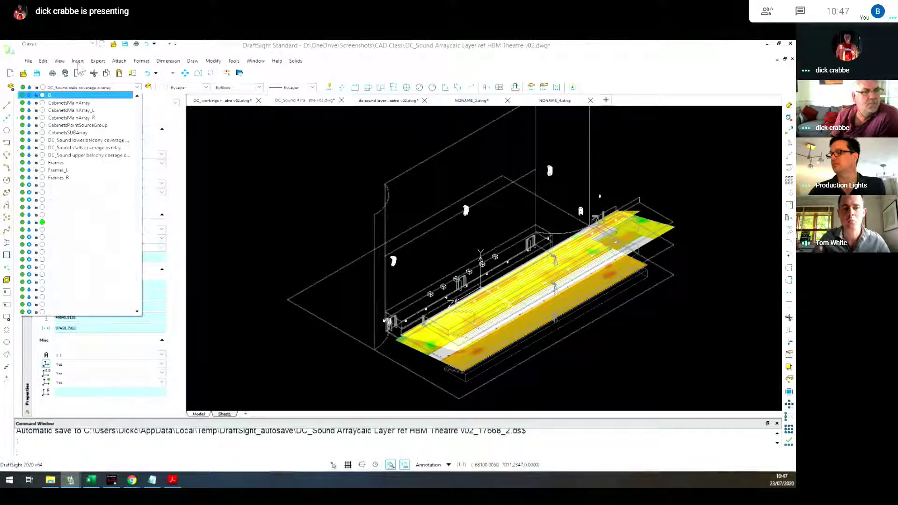
Step: Switch the model to the NE Isometric view and inspect the coverage overlays on the stalls and balconies
click(59, 61)
mouse_move(94, 136)
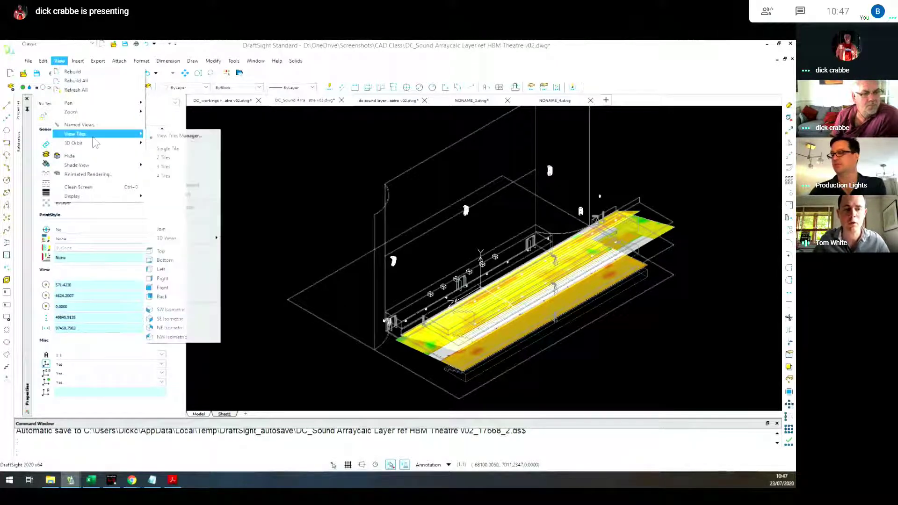
click(189, 327)
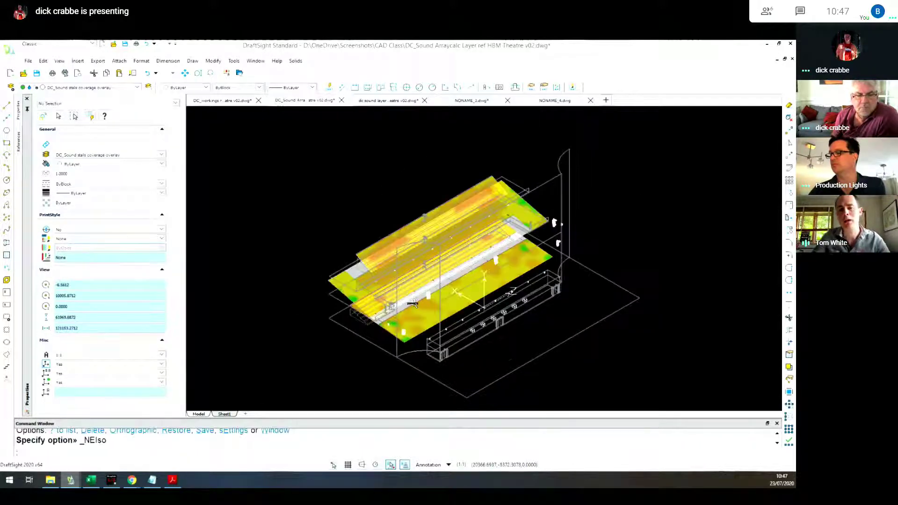
scroll(336, 238, up, 5)
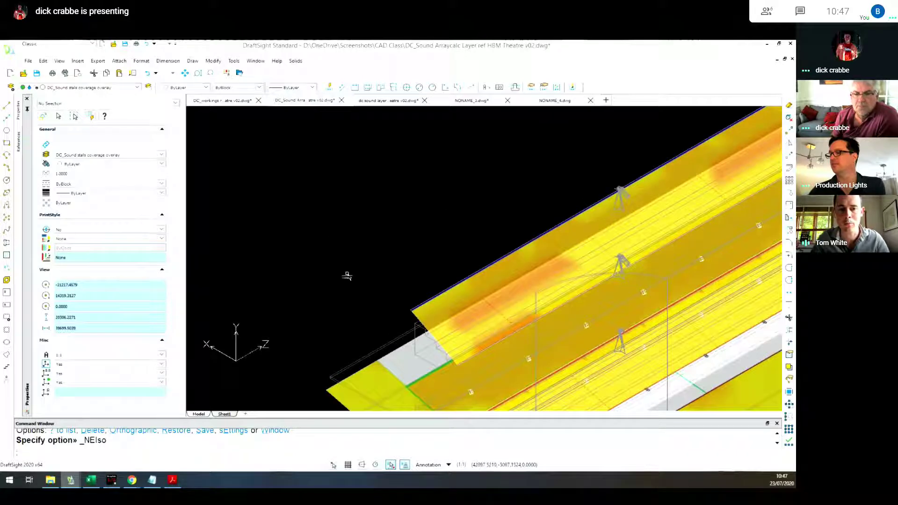
scroll(282, 211, down, 3)
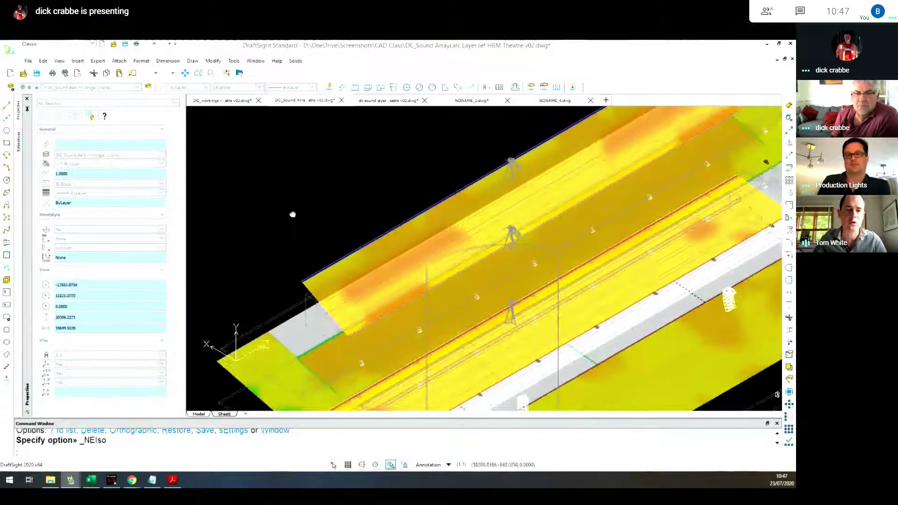
scroll(302, 201, down, 2)
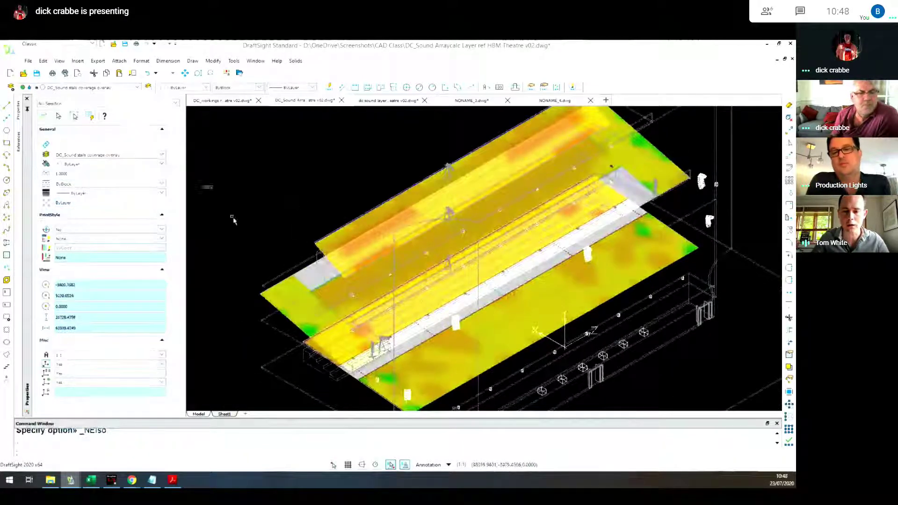
Step: Try to freeze the DC_Sound stalls coverage overlay layer while it is the active layer
click(137, 87)
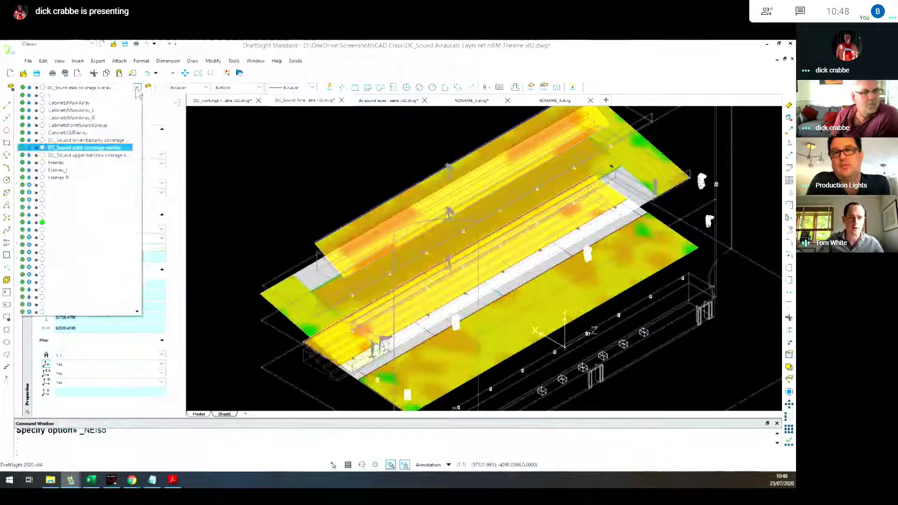
click(29, 154)
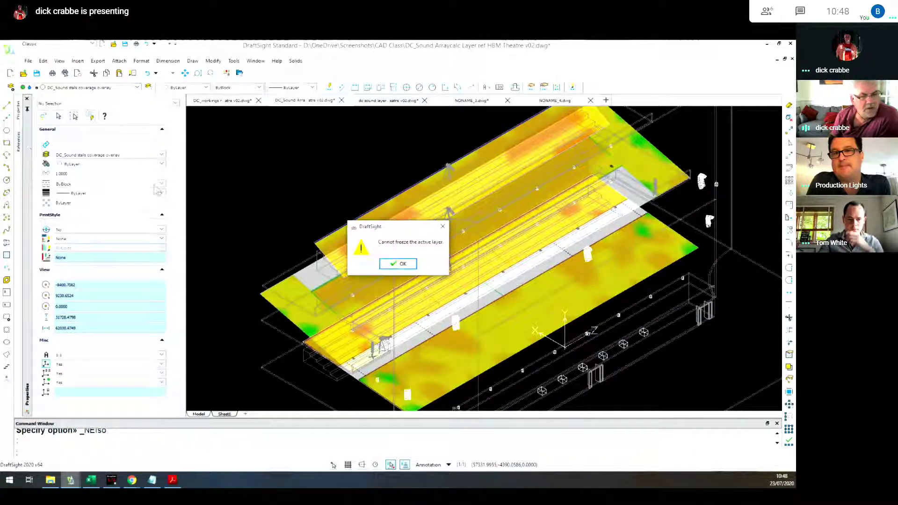
click(399, 264)
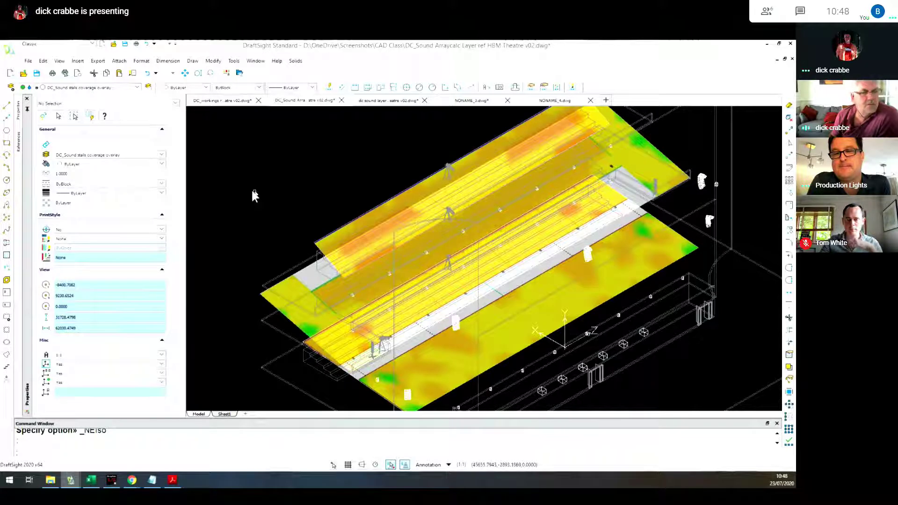
click(137, 87)
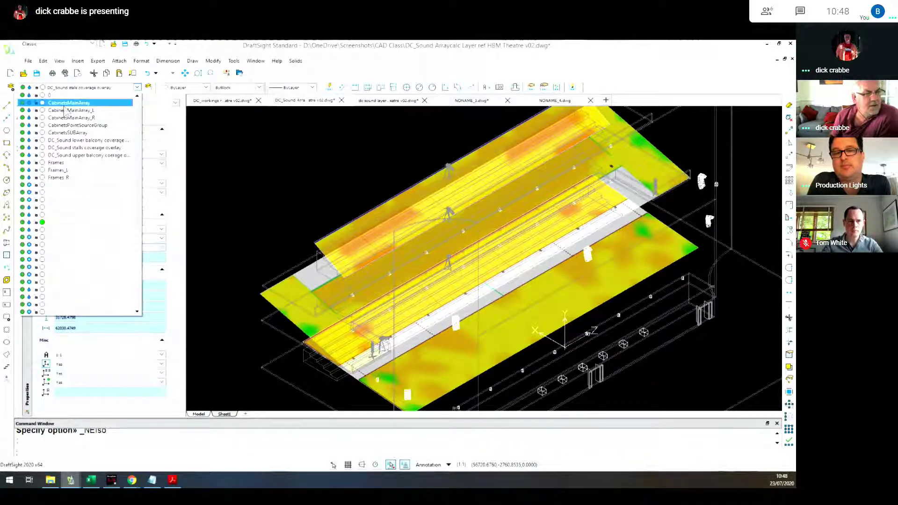
click(29, 148)
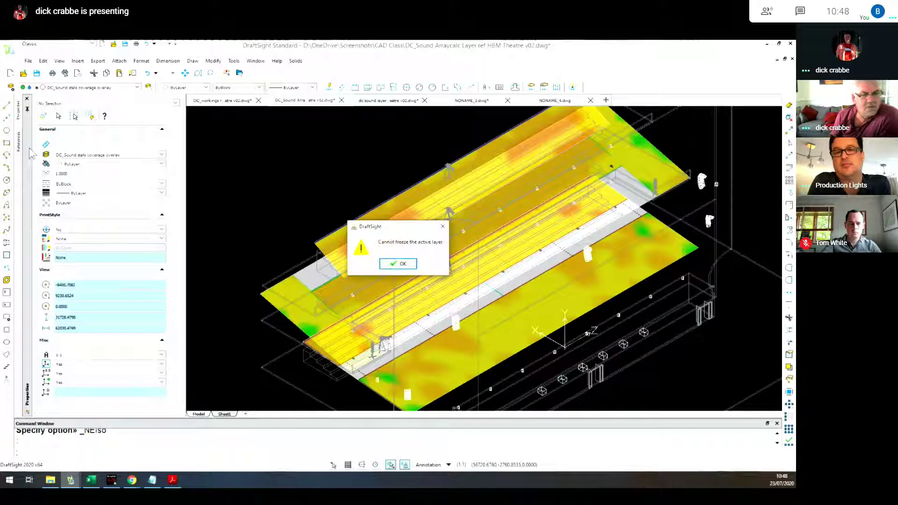
click(398, 264)
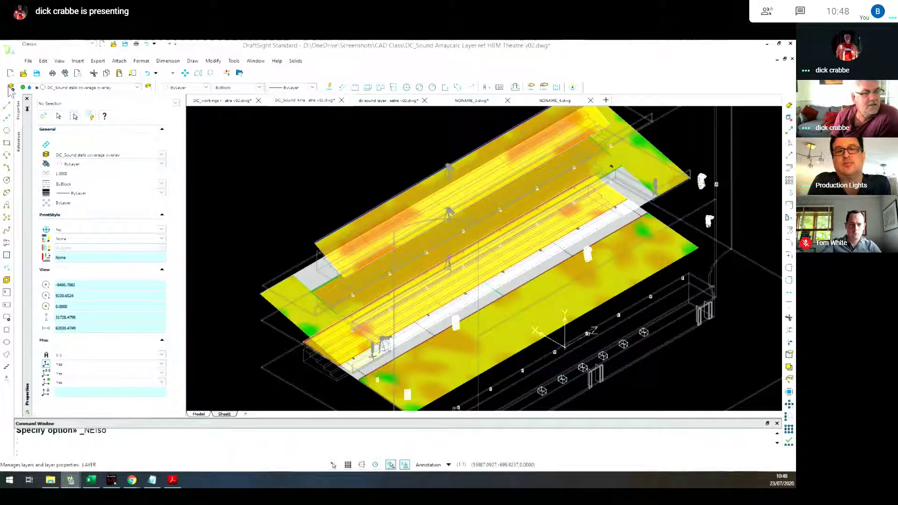
Step: Make layer 0 active and freeze the DC_Sound stalls and lower balcony coverage overlay layers, leaving only the upper balcony overlay displayed
click(137, 89)
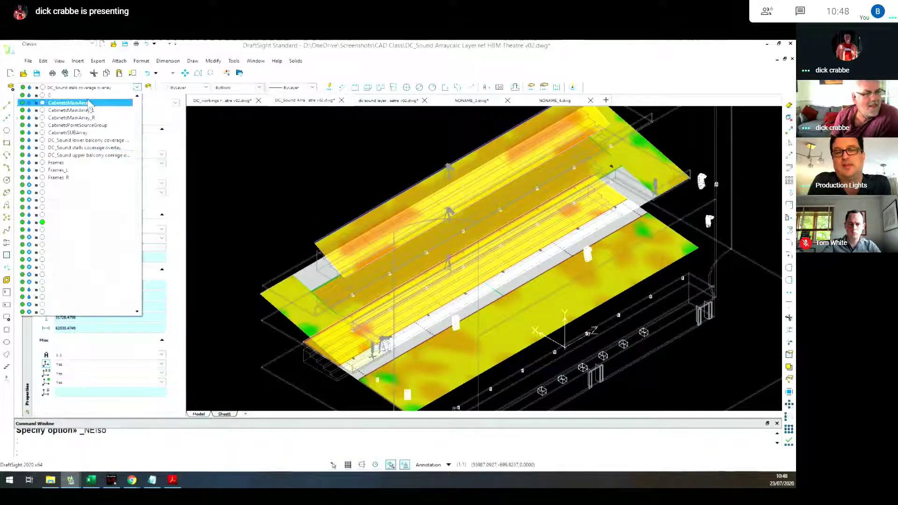
click(128, 96)
click(98, 88)
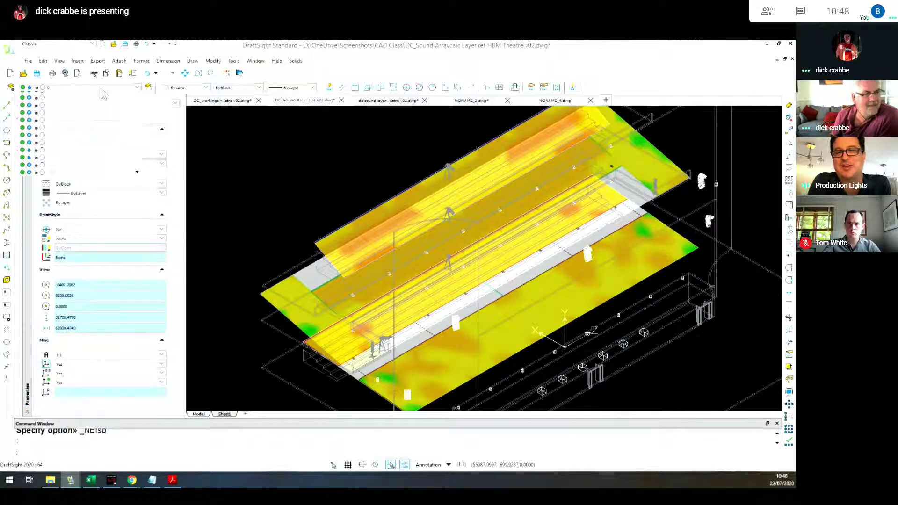
click(29, 147)
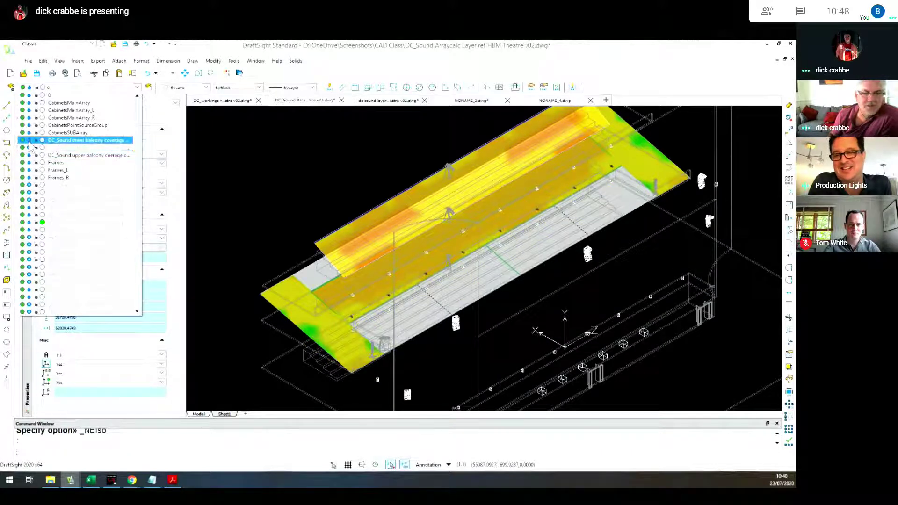
click(29, 140)
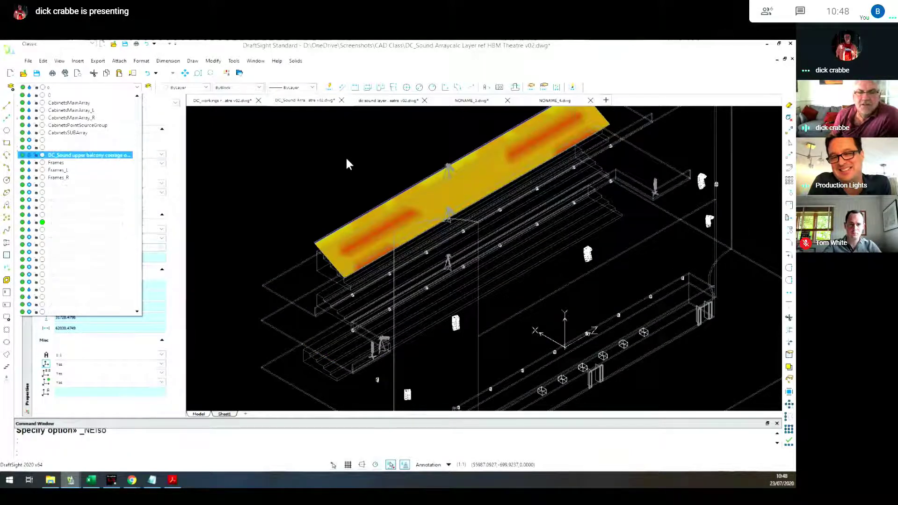
middle_drag(346, 158, 287, 197)
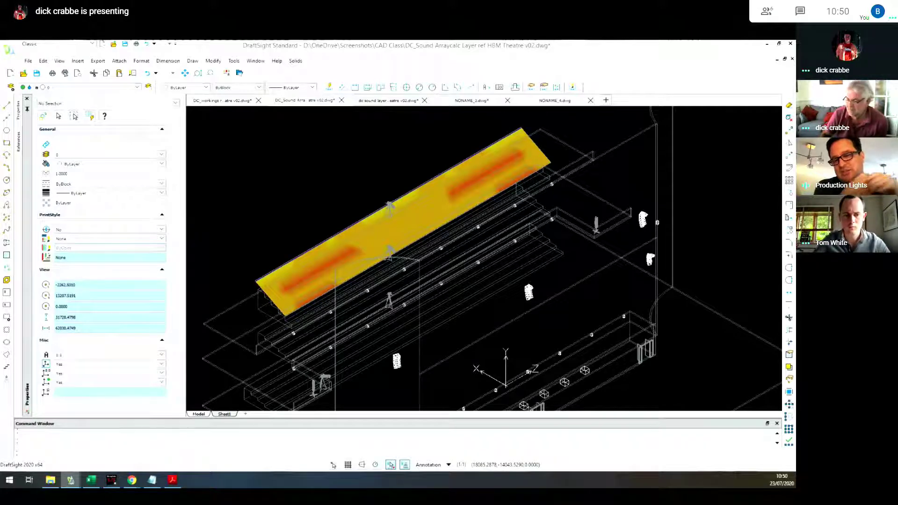
Step: Switch to the Chrome window
key(alt+Tab)
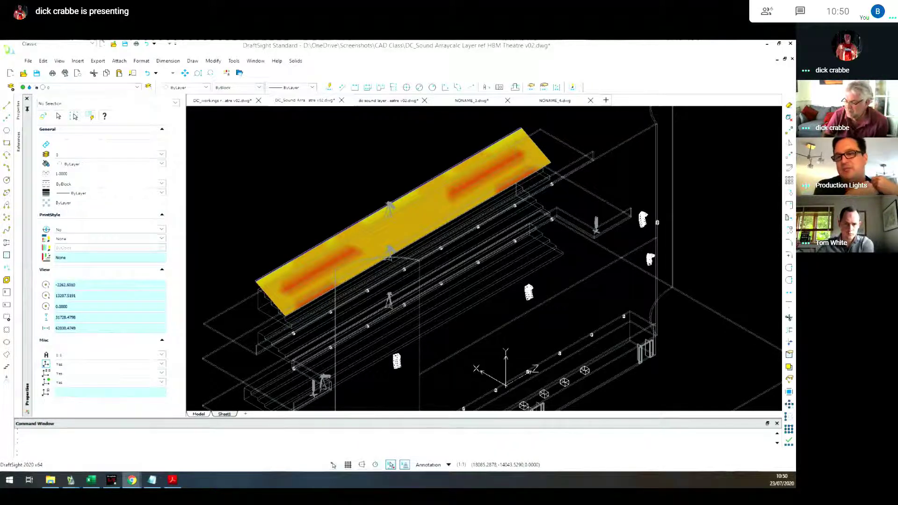